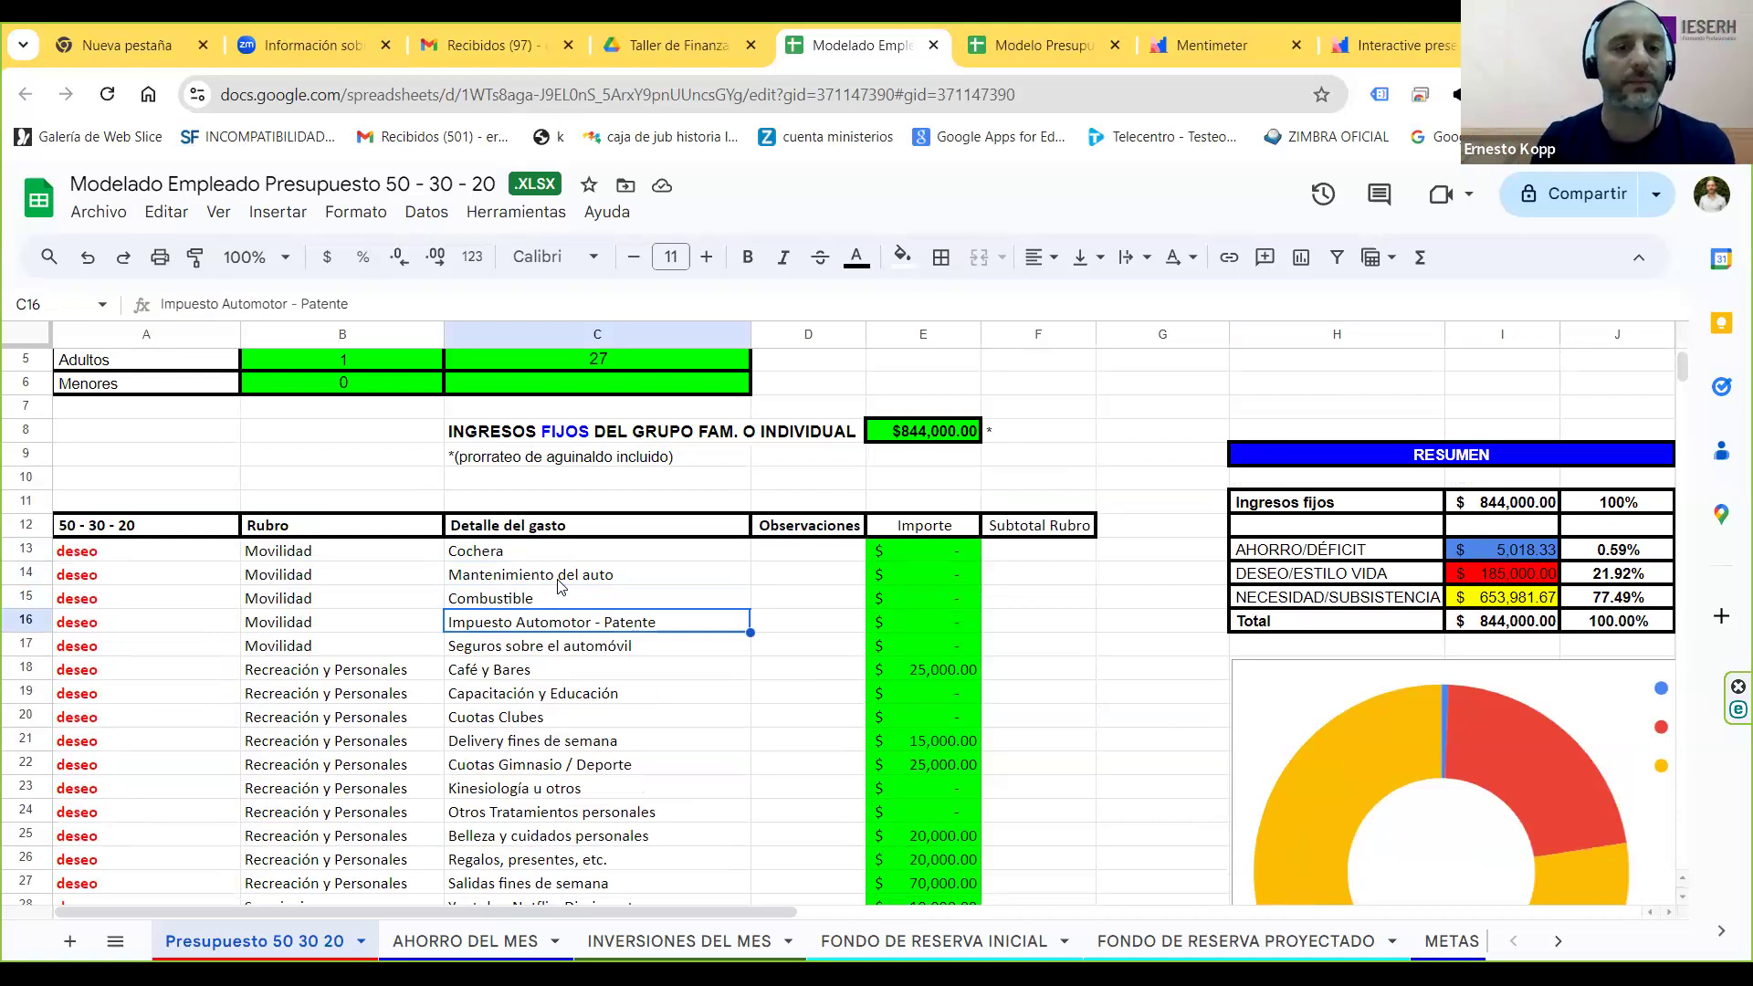
Step: Look over the expense items listed under the deseo and necesidad groups of the monthly budget
{"action": "key", "text": "Down"}
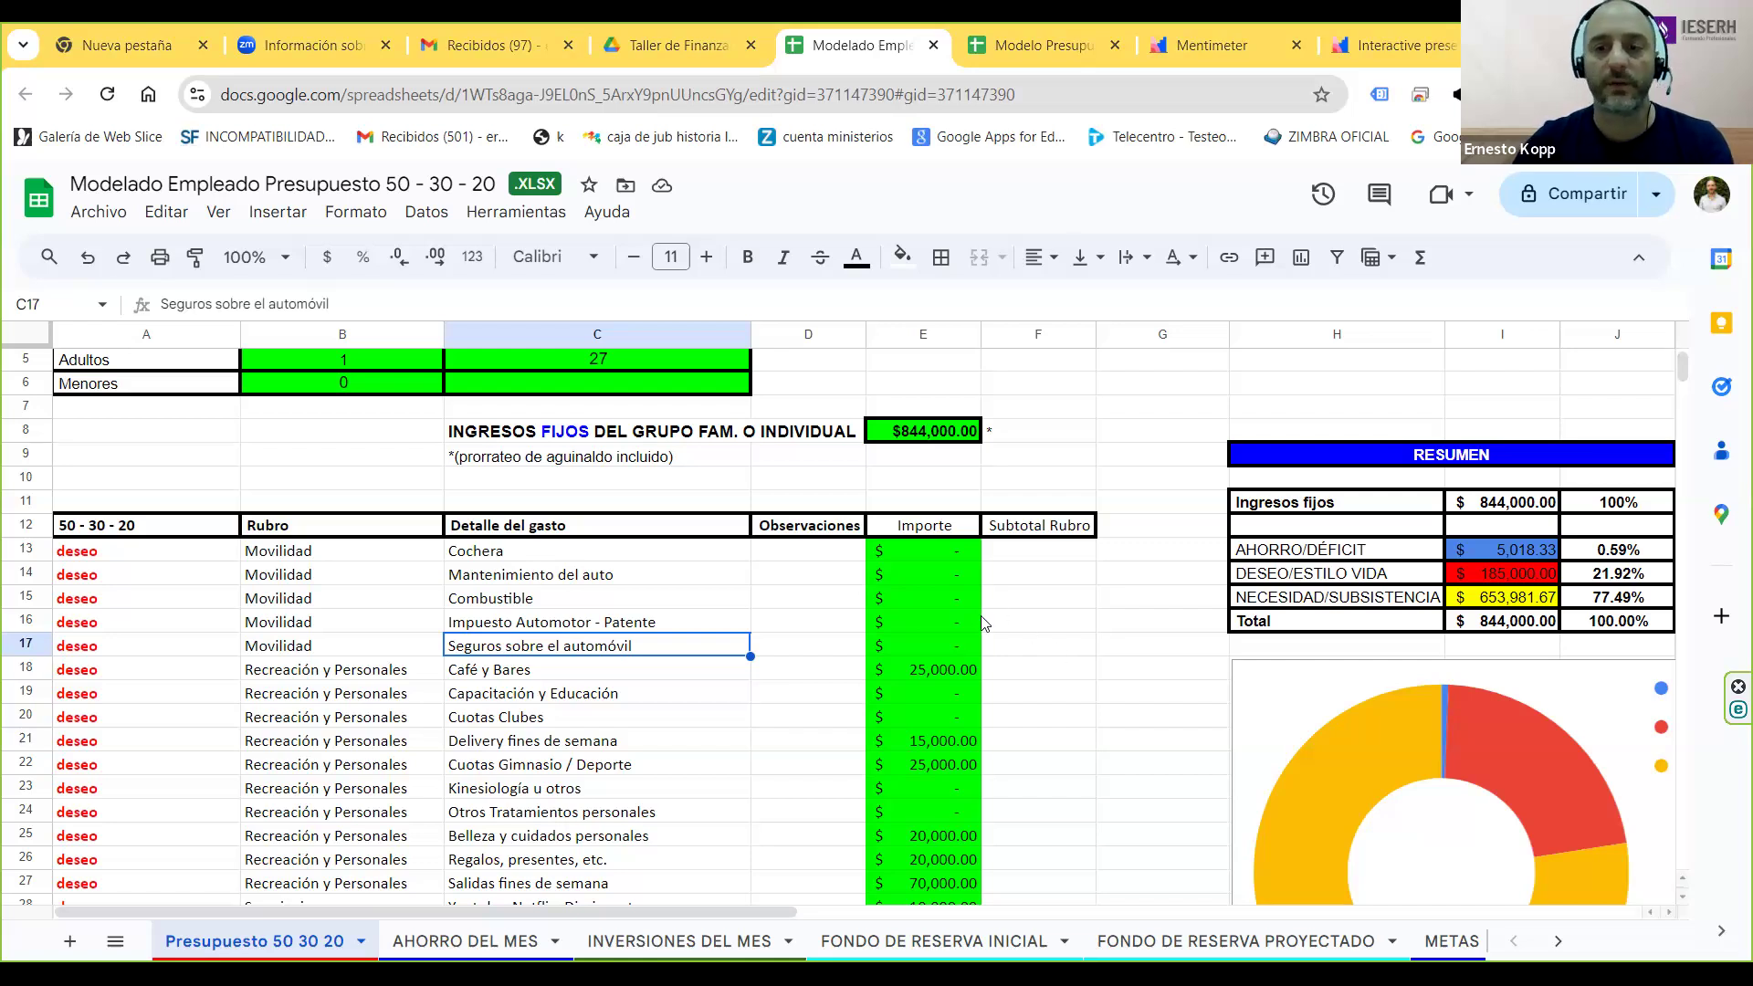
{"action": "left_click", "coordinate": [765, 648]}
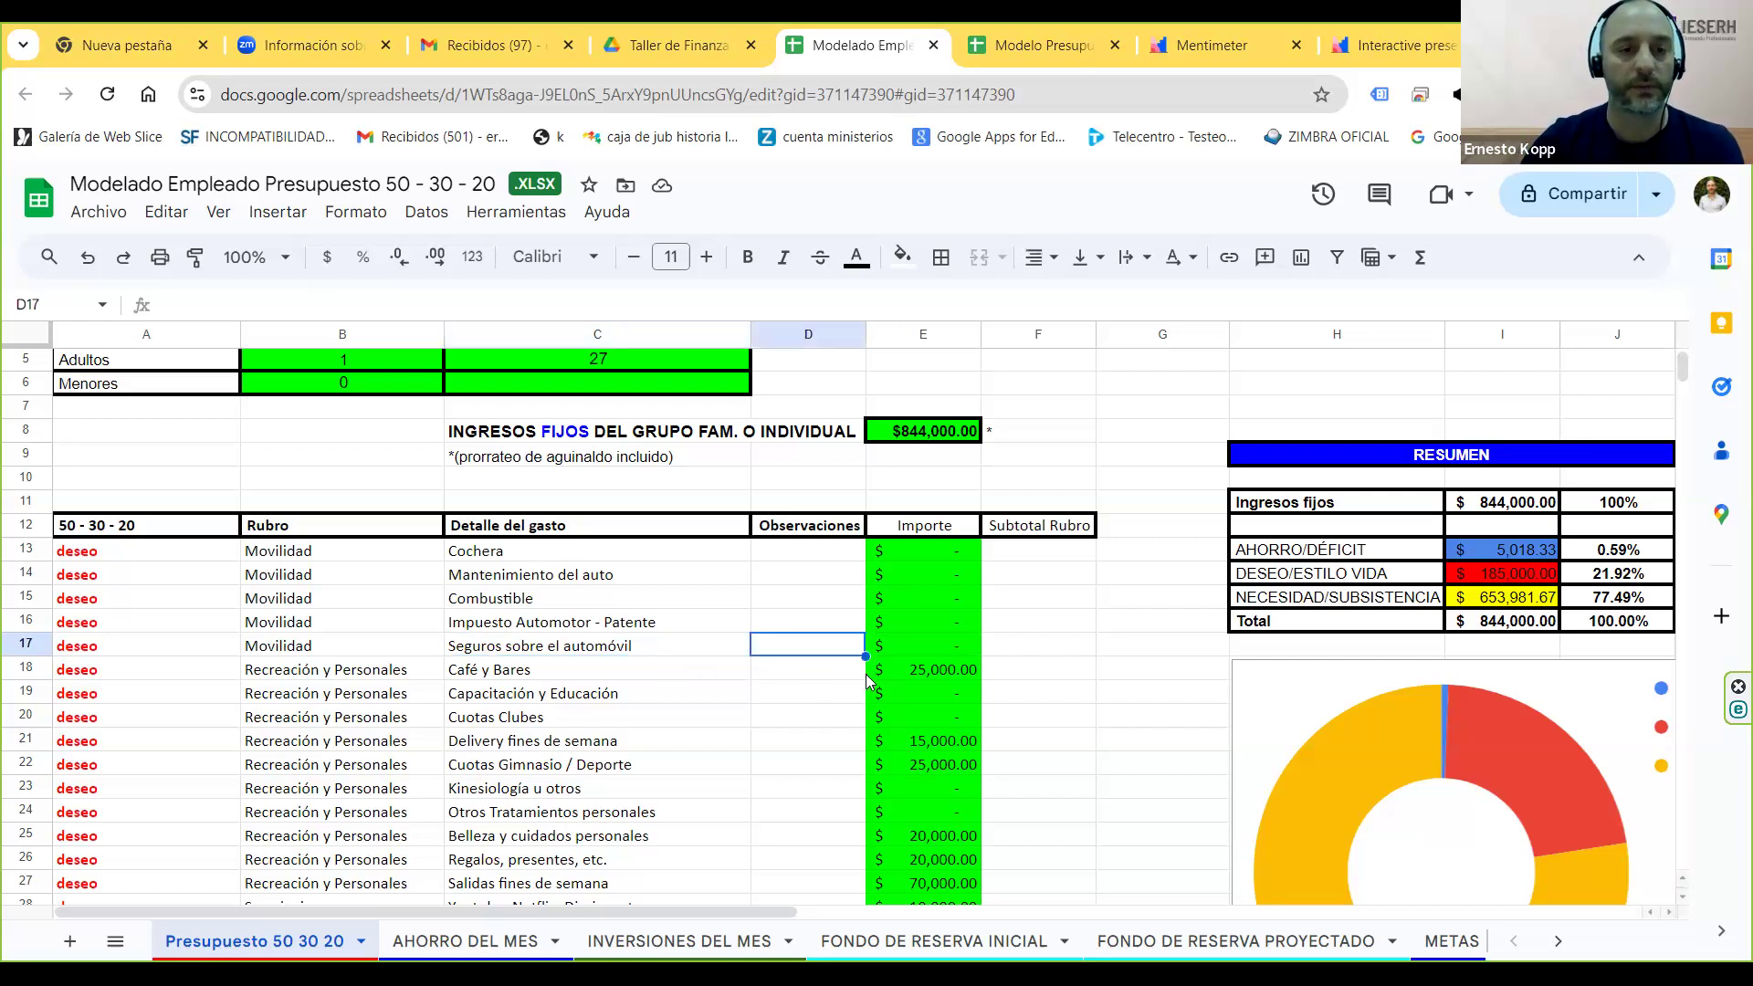
{"action": "scroll", "coordinate": [776, 630], "scroll_direction": "down", "scroll_amount": 2}
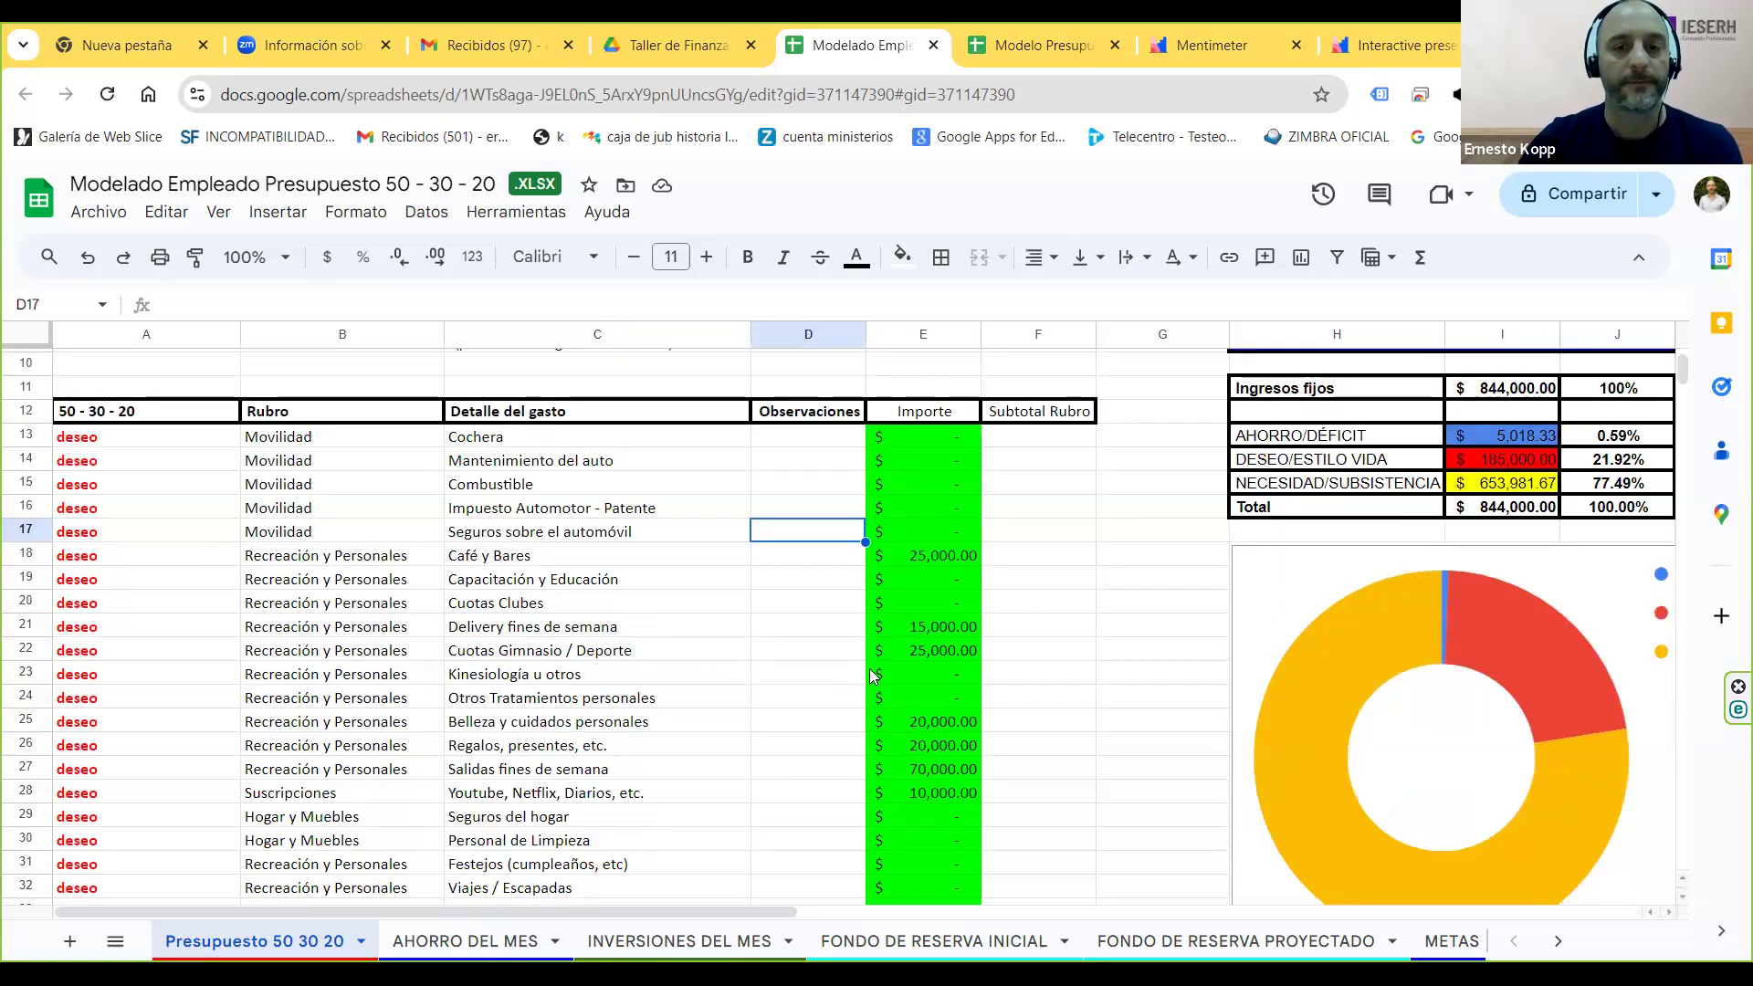
{"action": "left_click", "coordinate": [786, 587]}
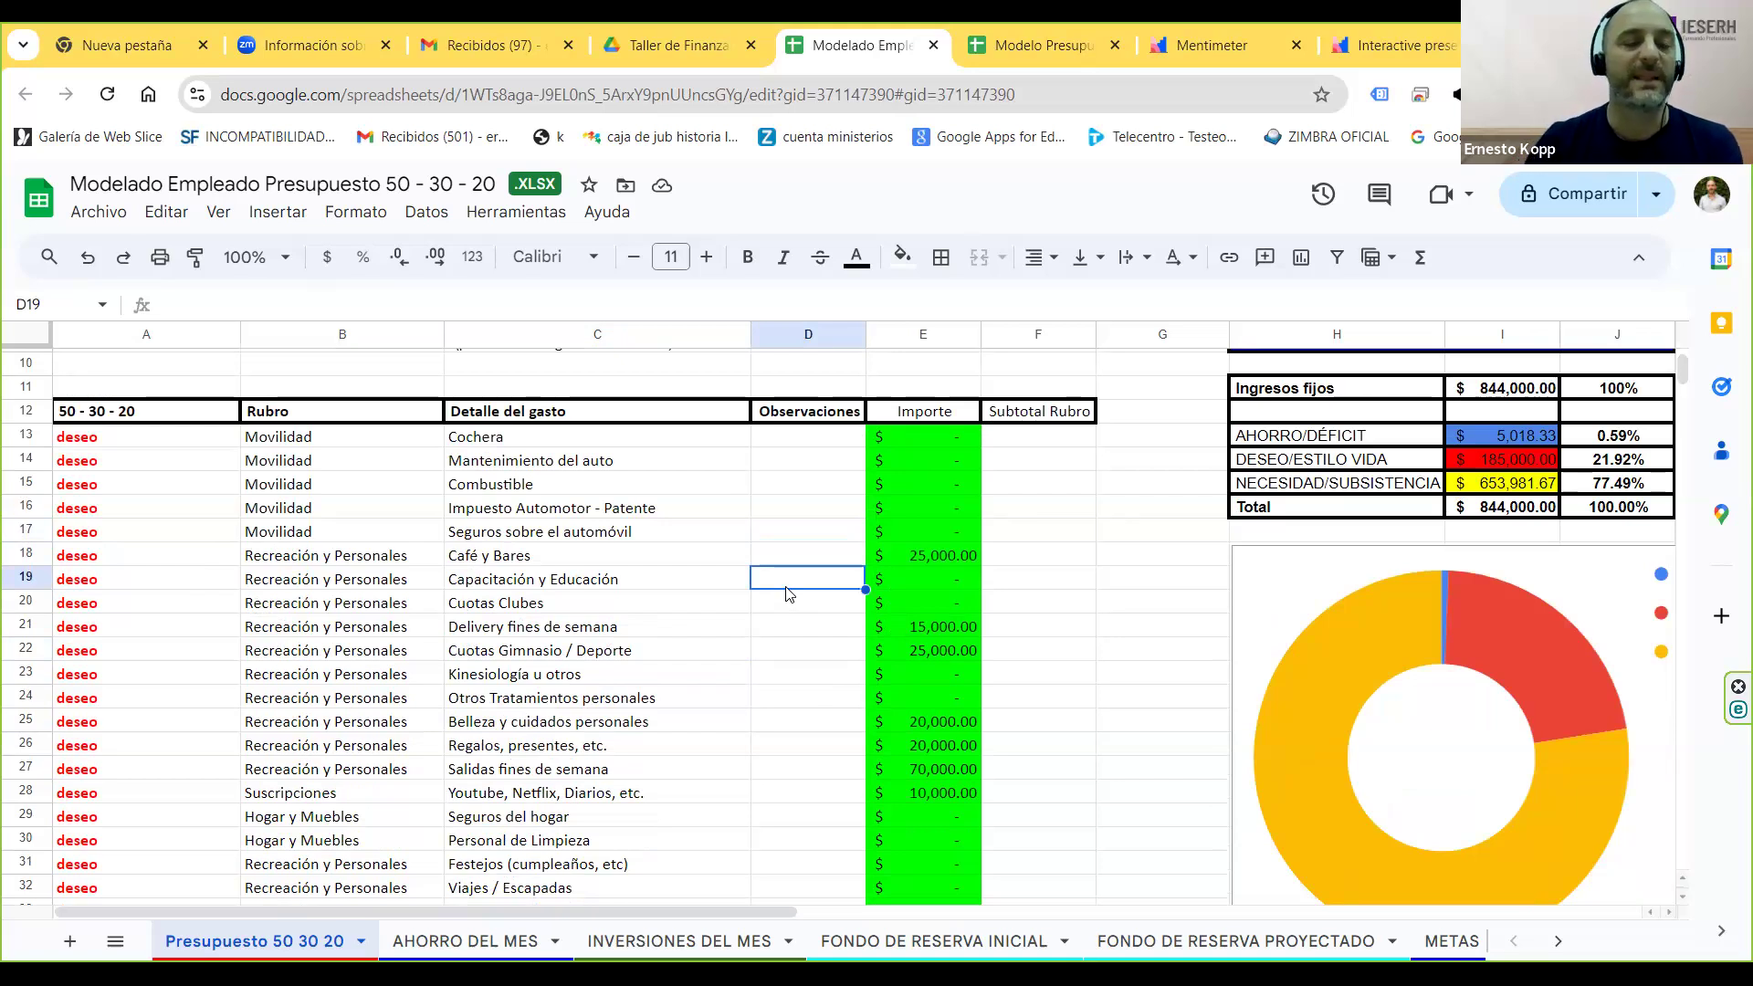
{"action": "scroll", "coordinate": [771, 699], "scroll_direction": "down", "scroll_amount": 6}
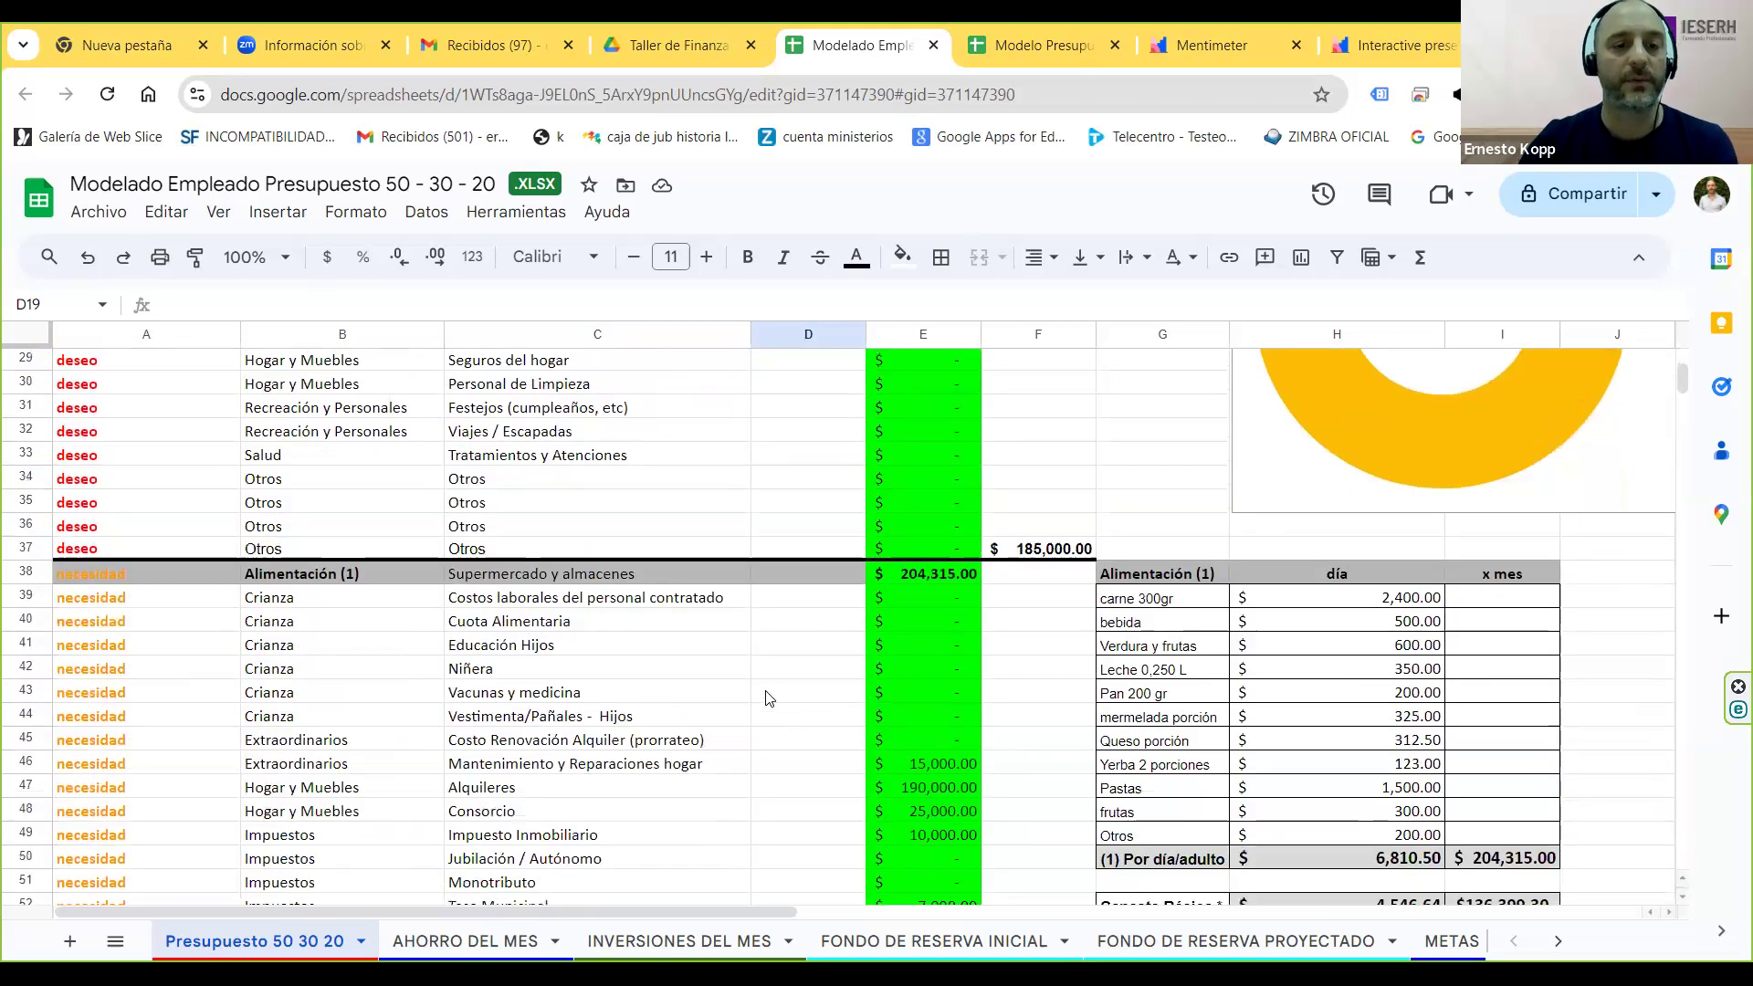
{"action": "left_click", "coordinate": [767, 699]}
{"action": "left_click", "coordinate": [784, 657]}
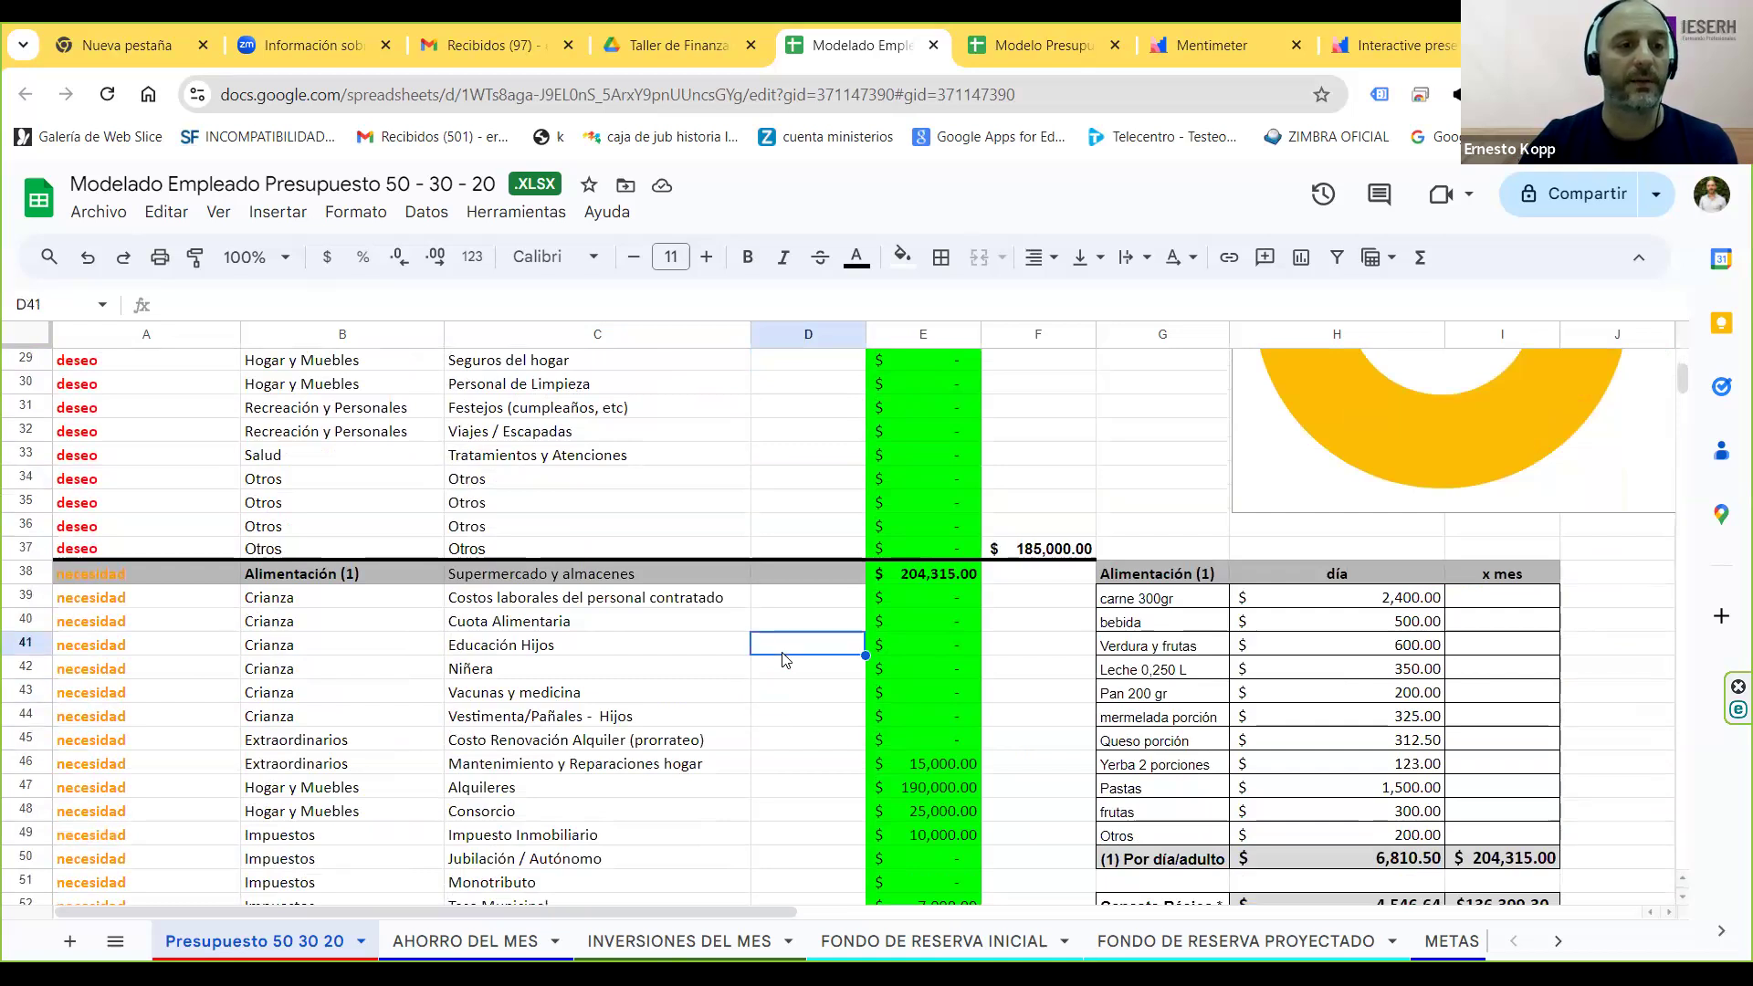
{"action": "scroll", "coordinate": [784, 658], "scroll_direction": "up", "scroll_amount": 8}
Step: Examine the deseo amounts row by row, from Café y Bares to the Youtube, Netflix, Diarios subscriptions
{"action": "left_click", "coordinate": [790, 678]}
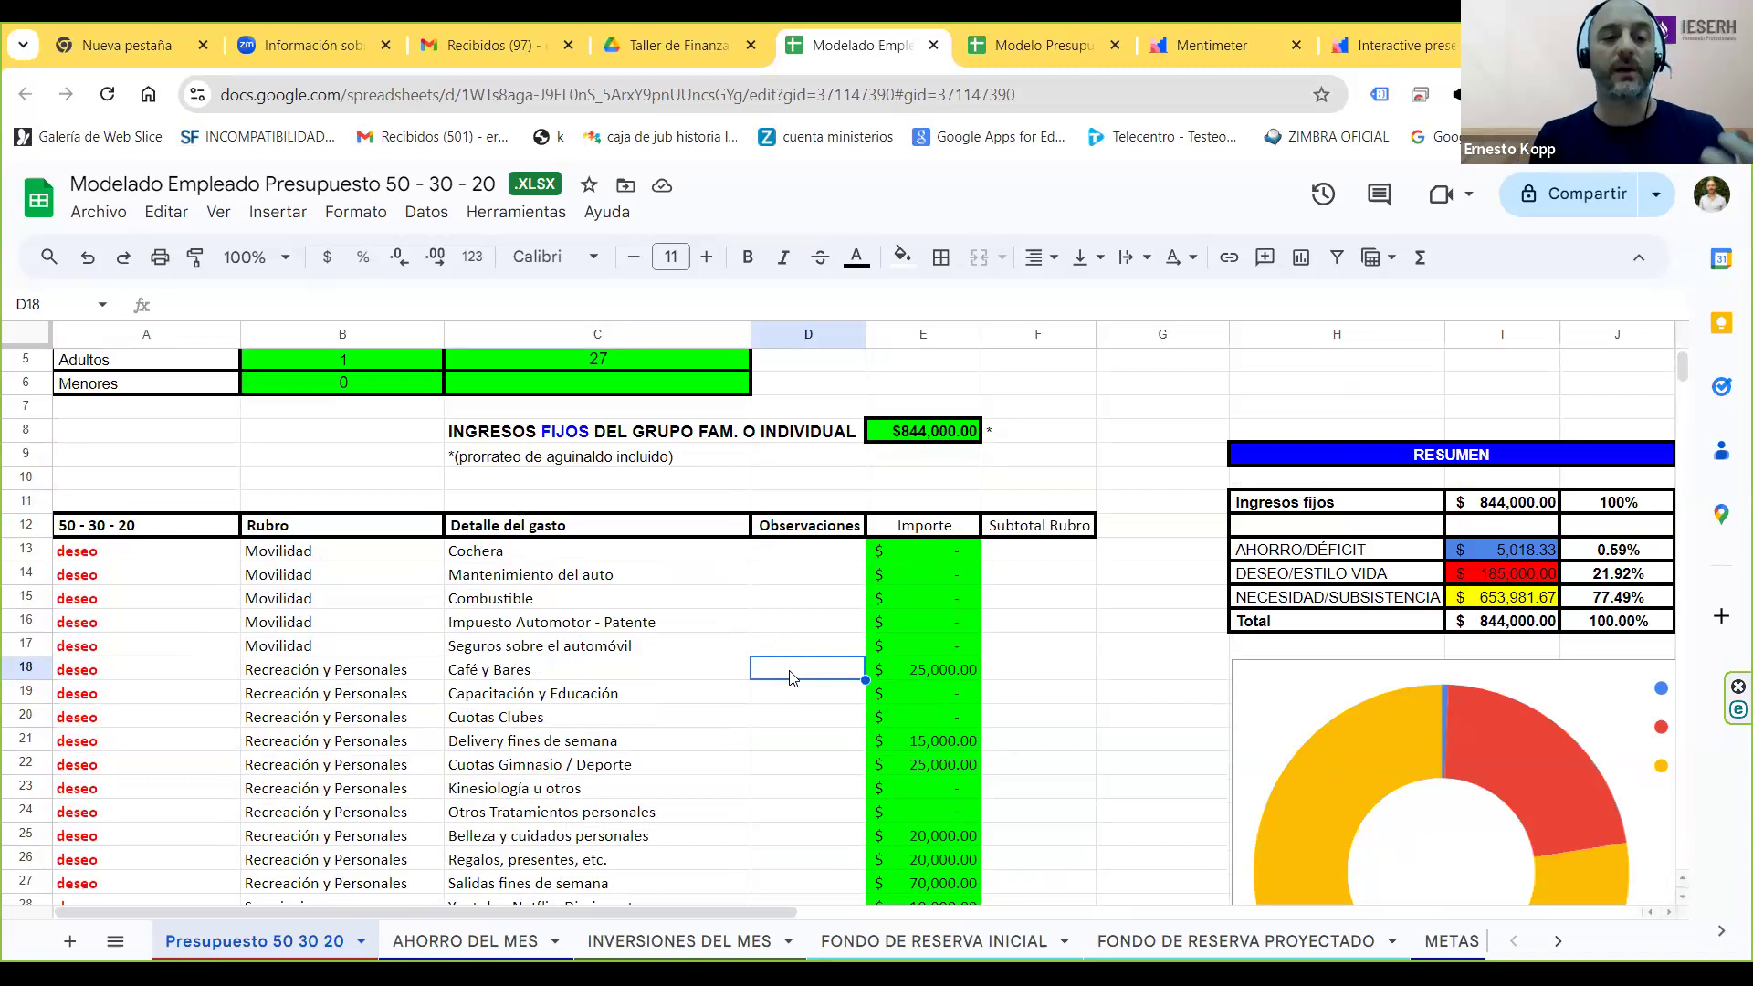
{"action": "key", "text": "Down"}
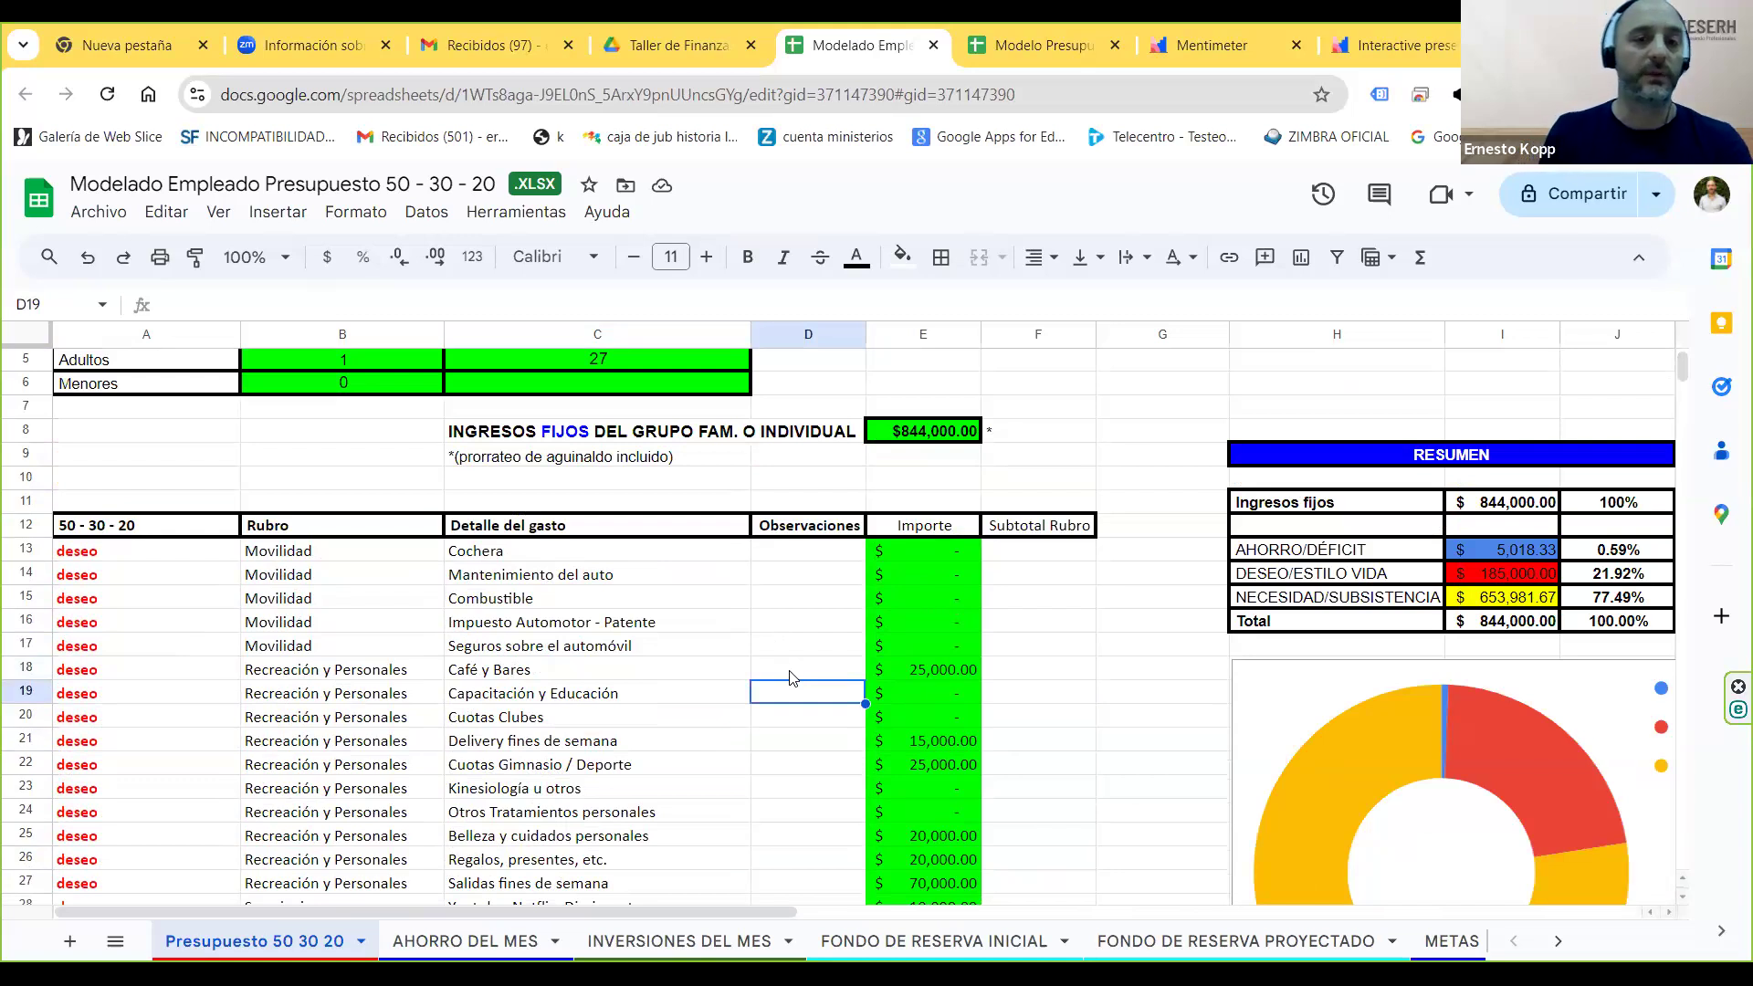
{"action": "key", "text": "Right"}
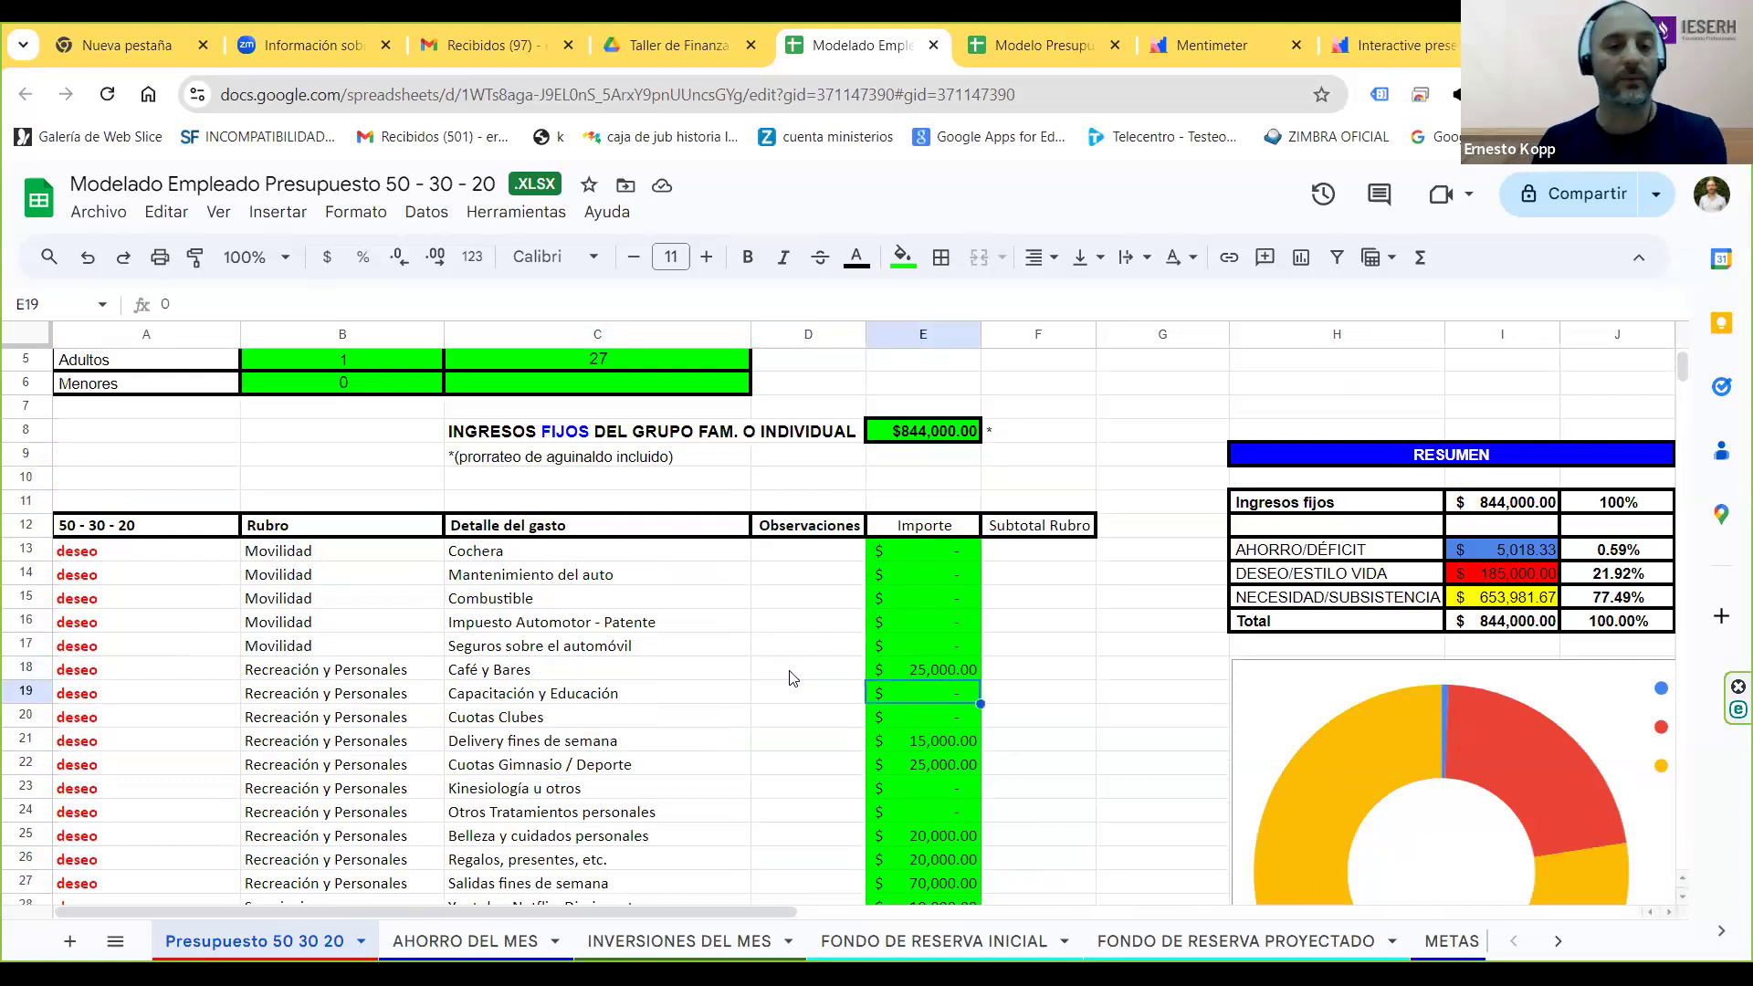
{"action": "key", "text": "Down"}
{"action": "key", "text": "Down"}
{"action": "key", "text": "Up"}
{"action": "key", "text": "Down"}
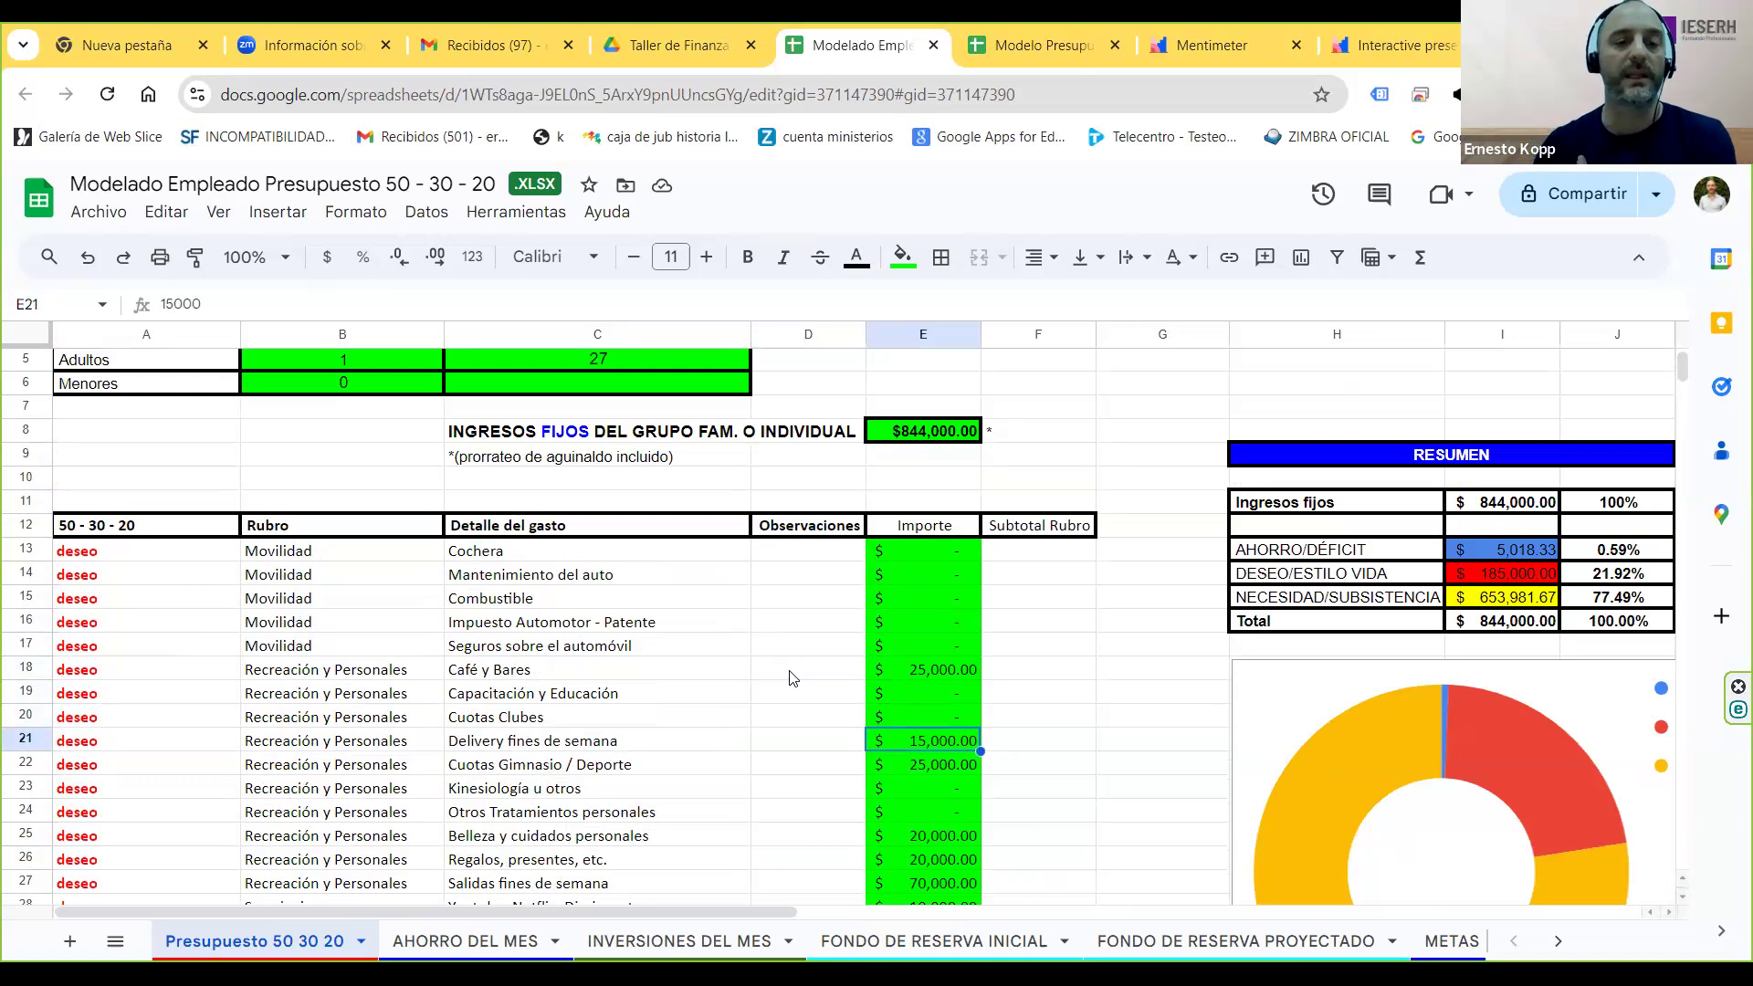
{"action": "scroll", "coordinate": [792, 677], "scroll_direction": "down", "scroll_amount": 2}
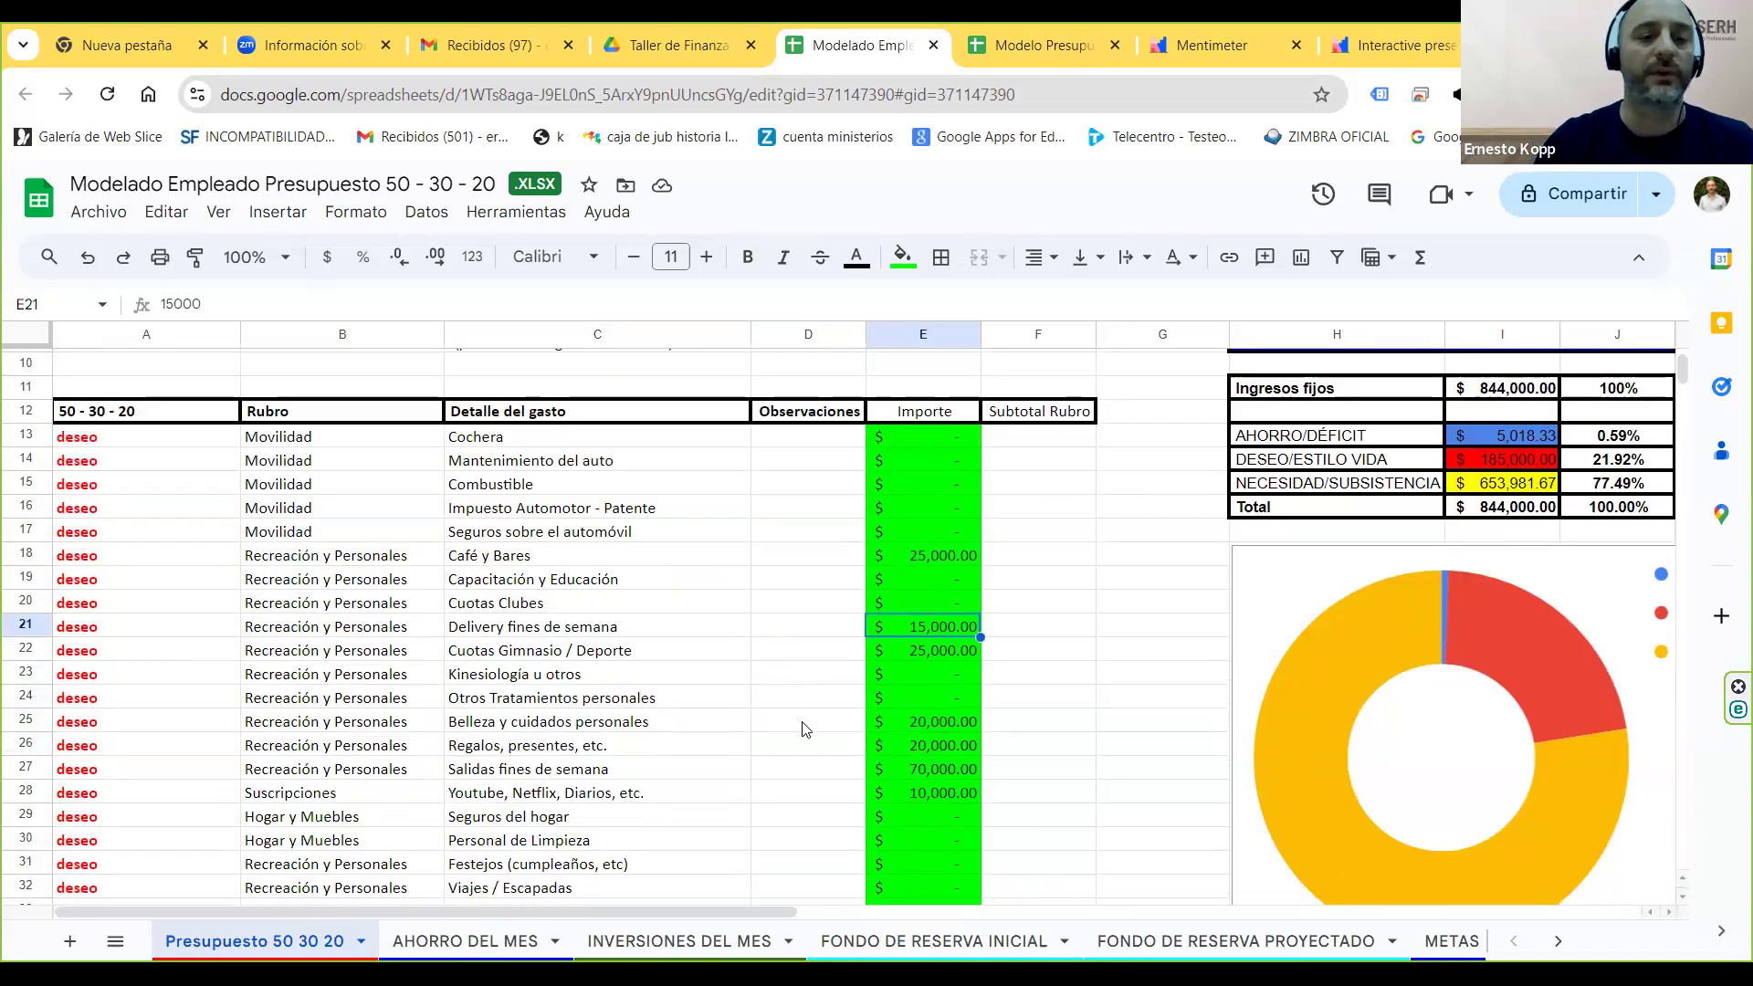
{"action": "left_click", "coordinate": [894, 721]}
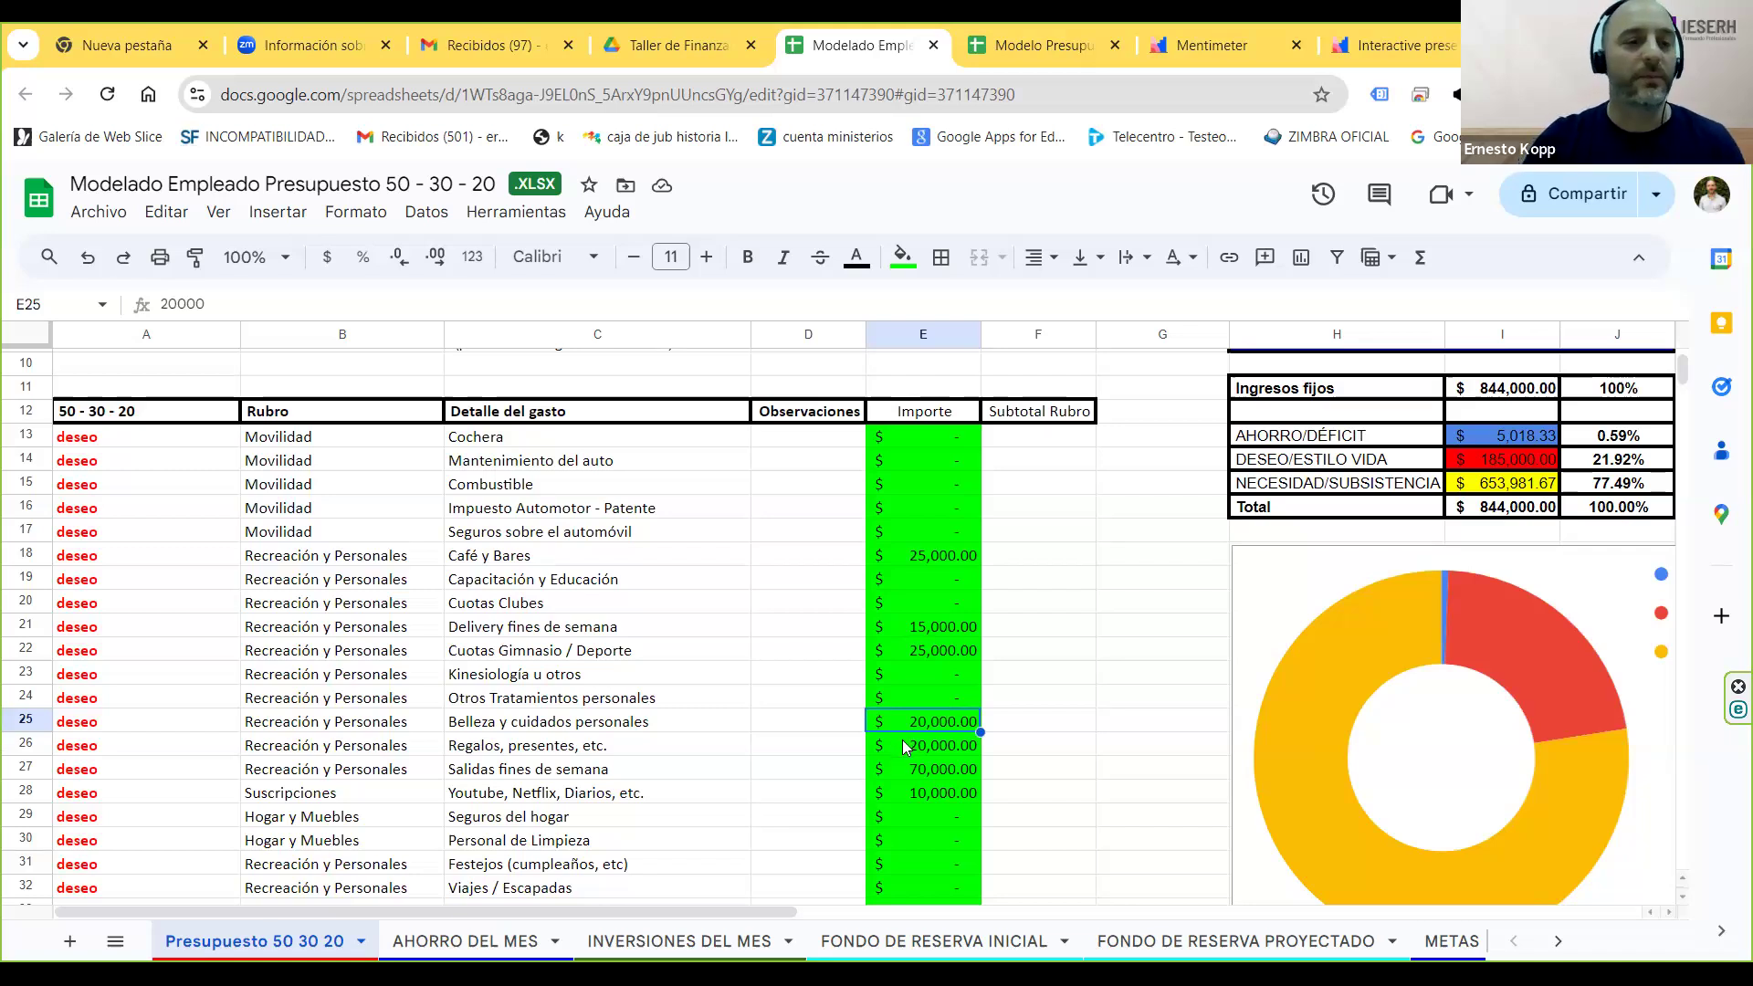
{"action": "left_click", "coordinate": [899, 741]}
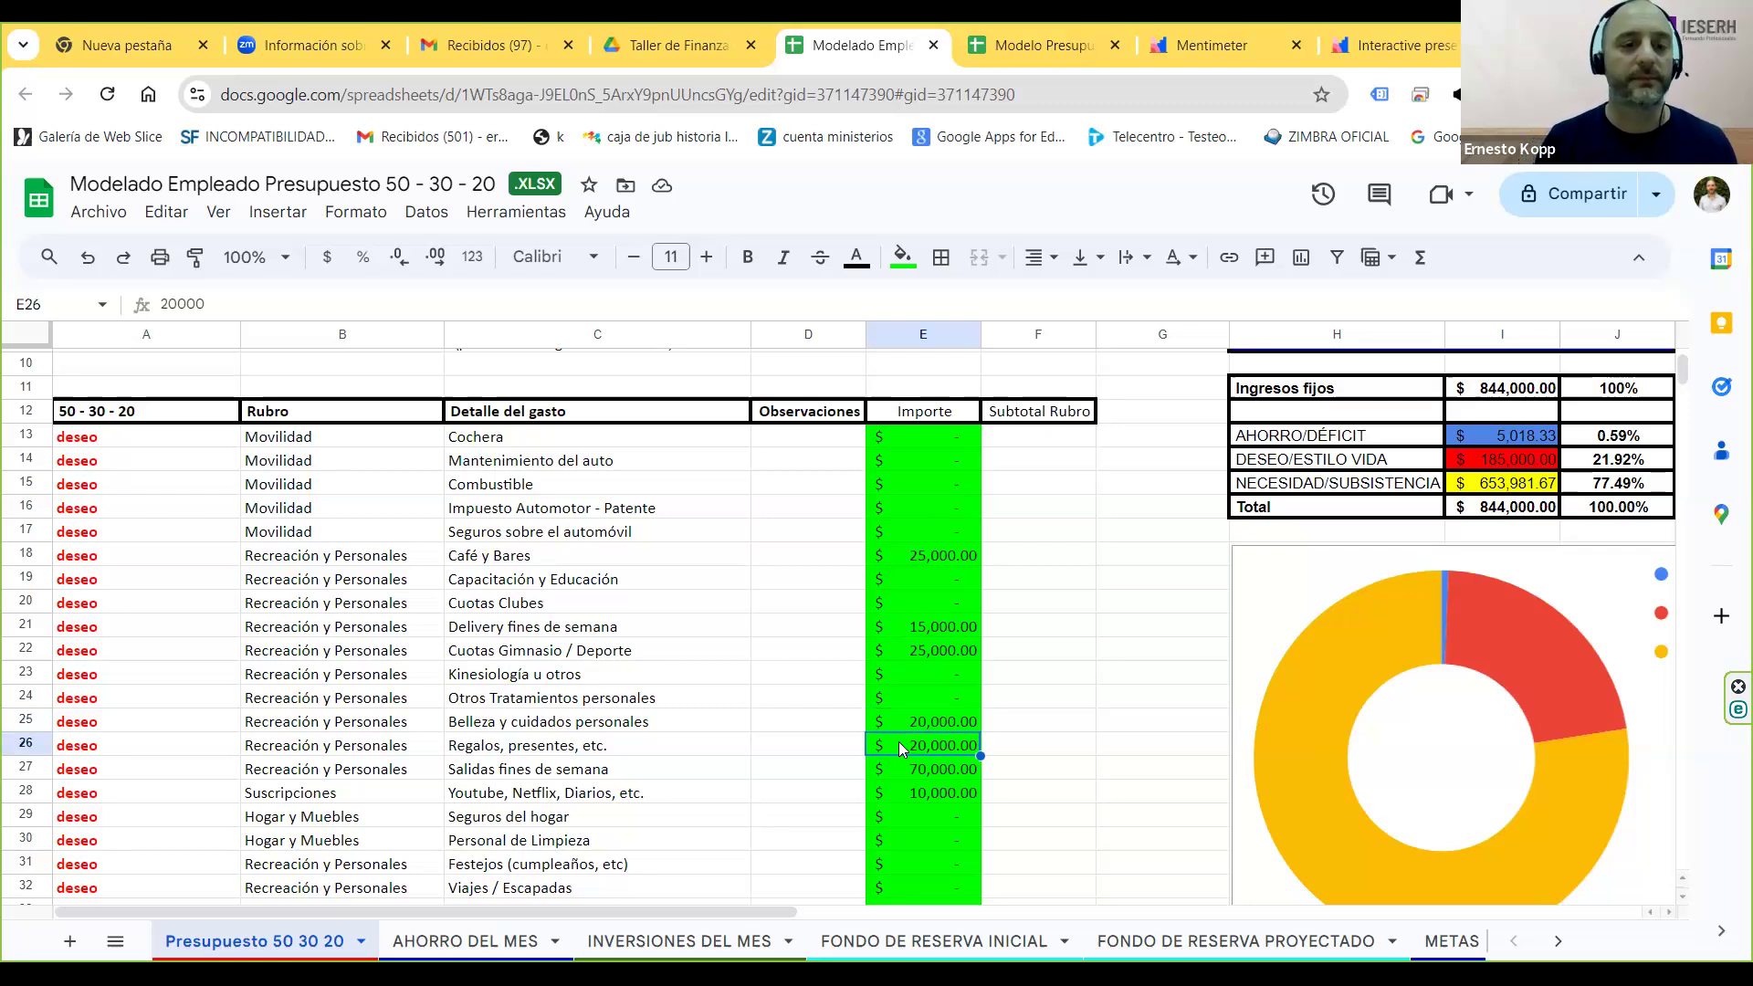
{"action": "key", "text": "Down"}
{"action": "key", "text": "Down"}
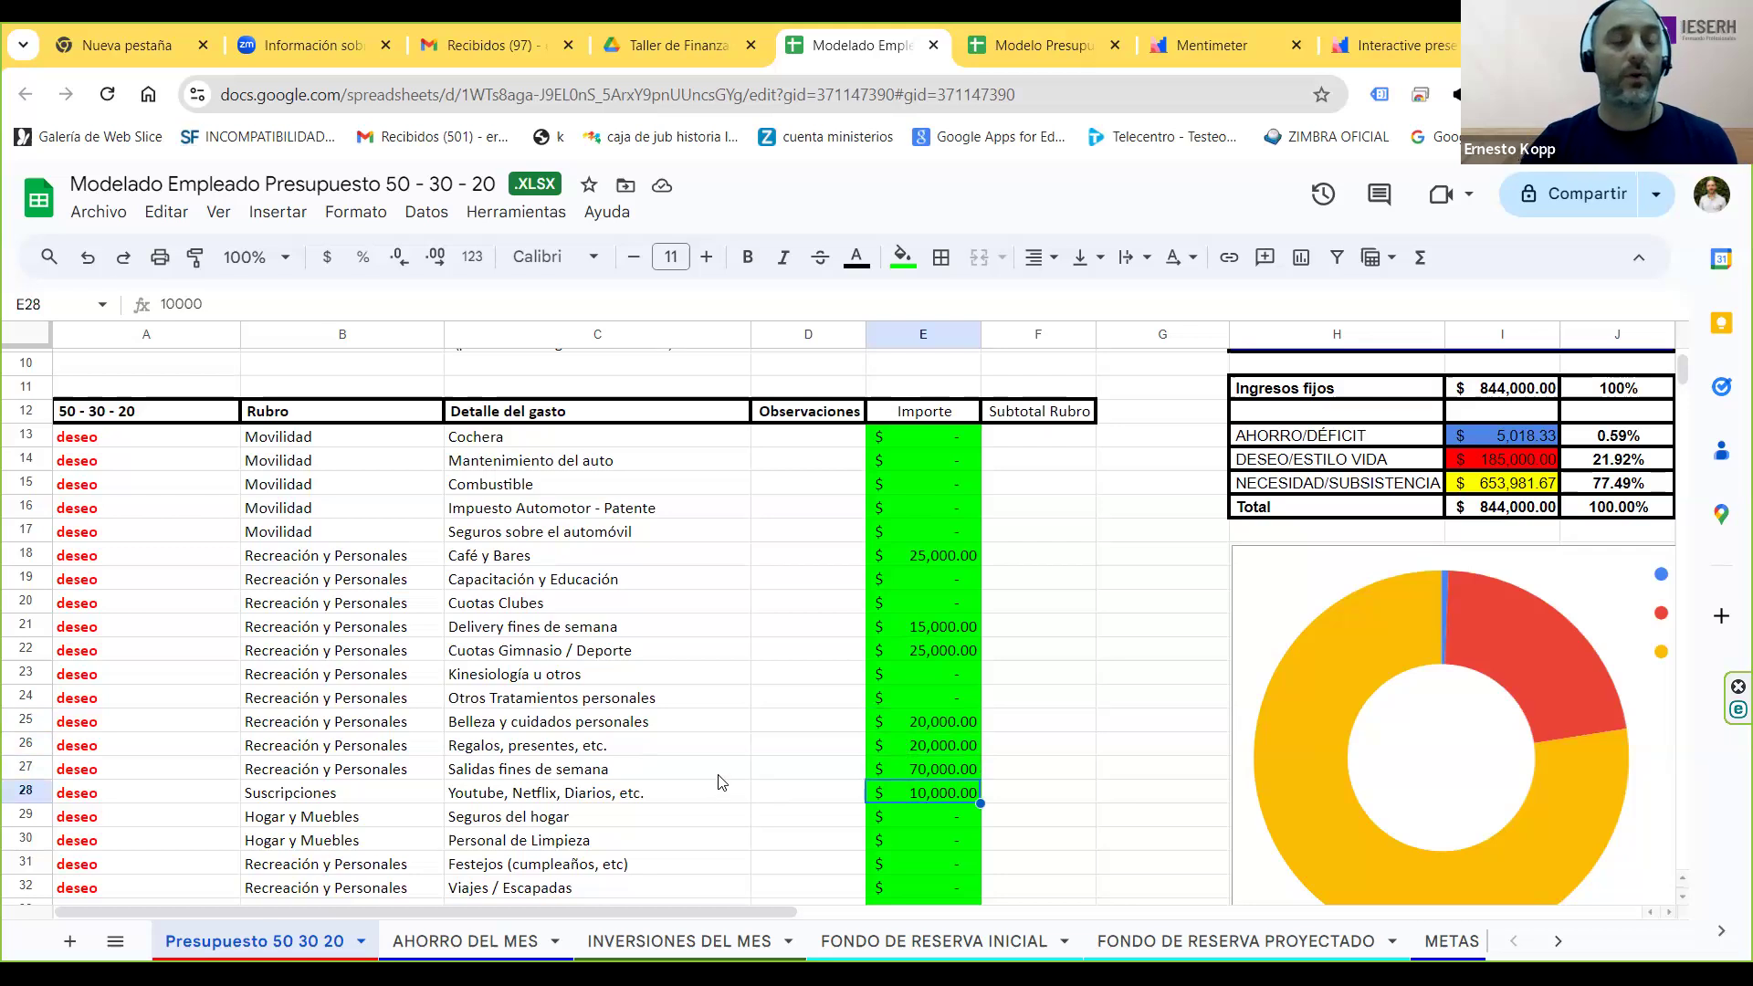
{"action": "scroll", "coordinate": [767, 826], "scroll_direction": "down", "scroll_amount": 2}
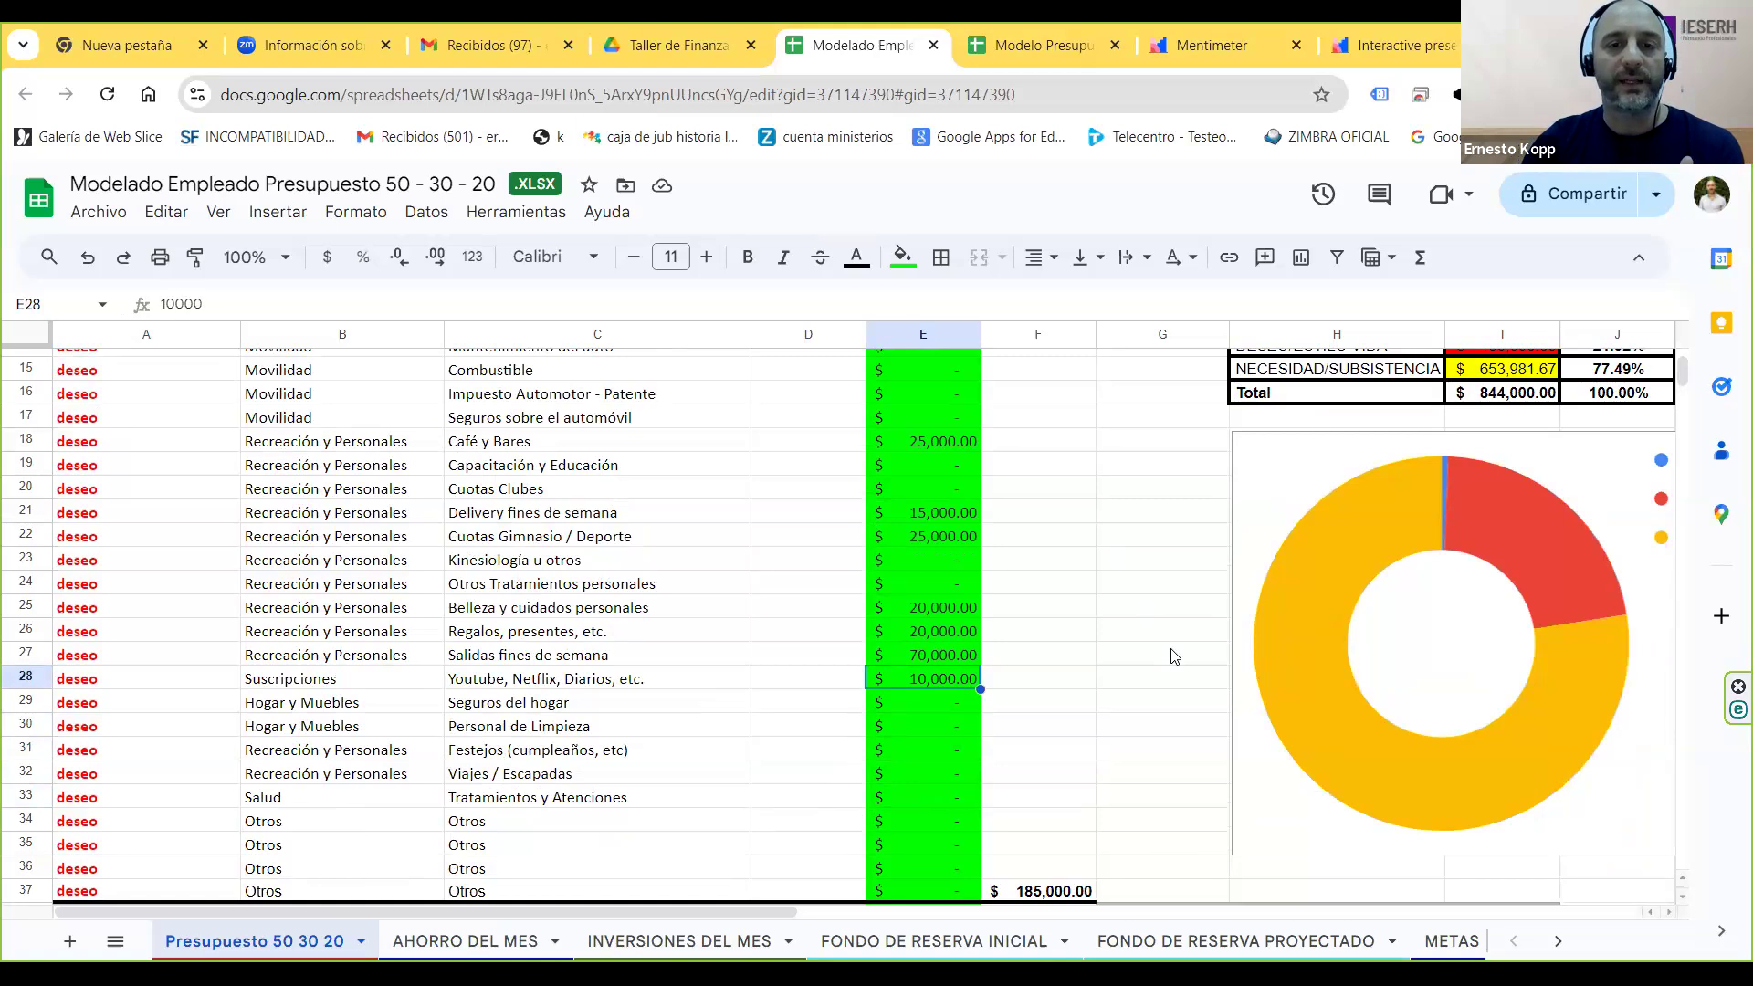
Step: Examine the fixed income amount and the RESUMEN table, including the formulas behind Ingresos fijos and AHORRO/DÉFICIT
{"action": "scroll", "coordinate": [1013, 439], "scroll_direction": "up", "scroll_amount": 5}
{"action": "left_click", "coordinate": [958, 546]}
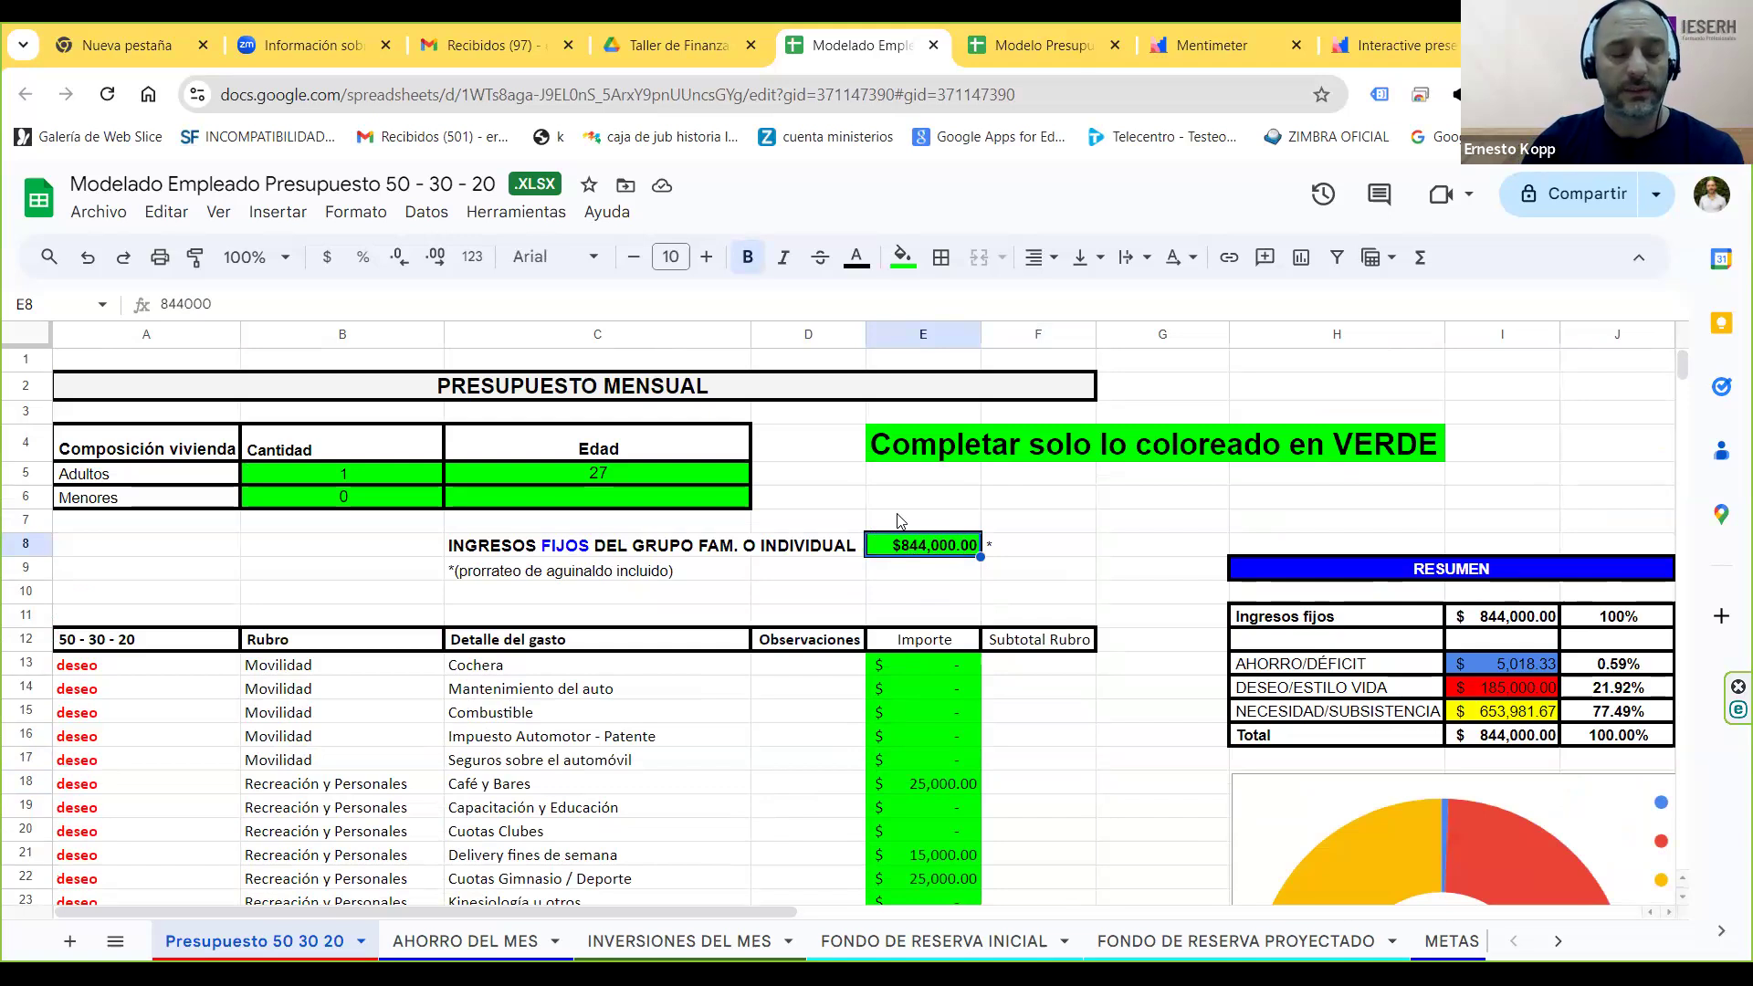
{"action": "left_click", "coordinate": [935, 692]}
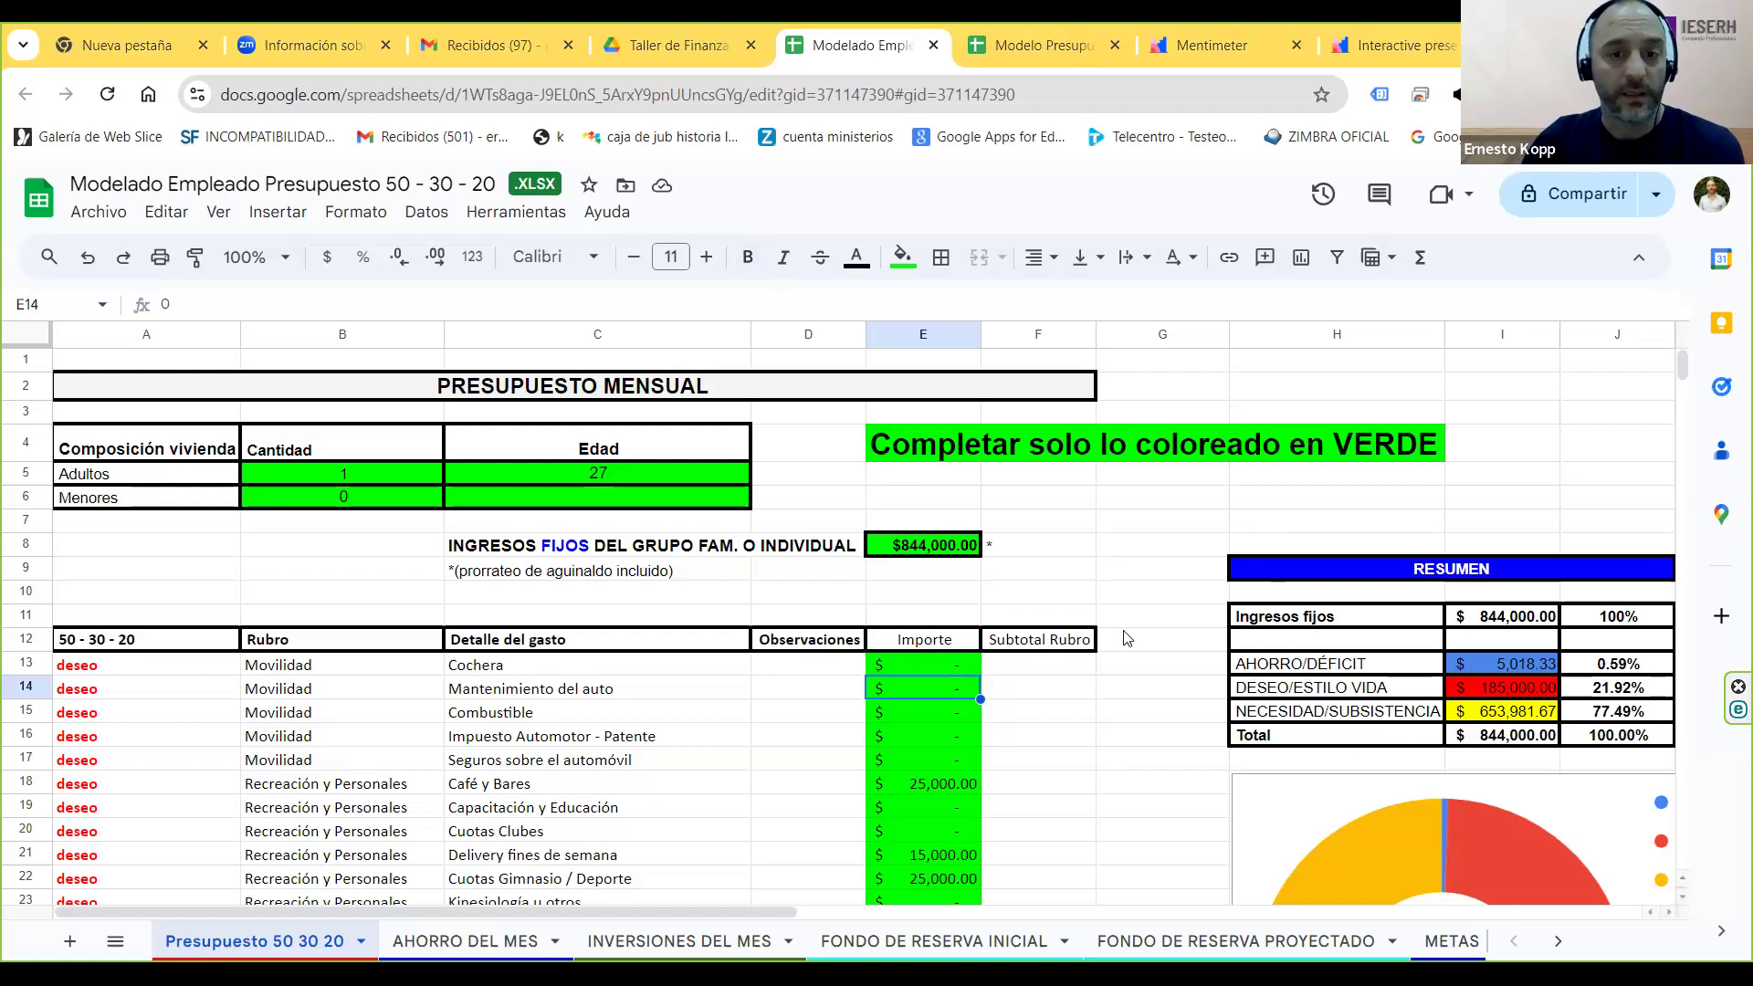
{"action": "scroll", "coordinate": [1100, 667], "scroll_direction": "down", "scroll_amount": 1}
{"action": "scroll", "coordinate": [1100, 666], "scroll_direction": "up", "scroll_amount": 1}
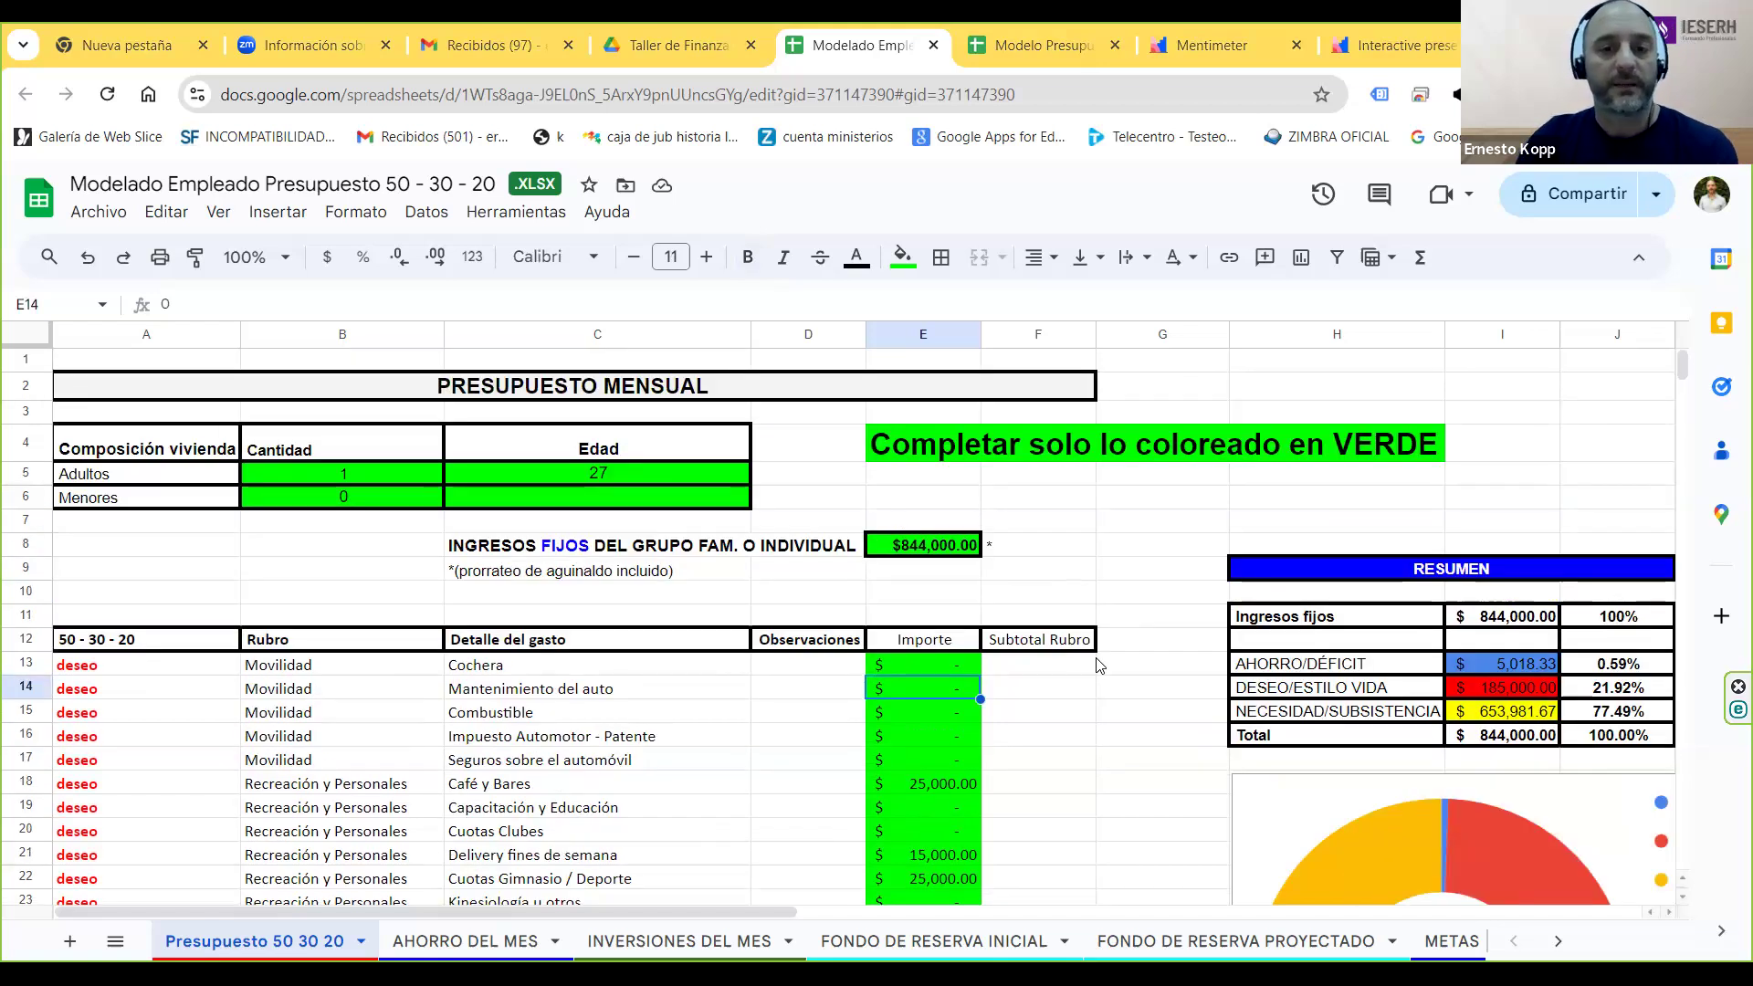
{"action": "left_click", "coordinate": [952, 556]}
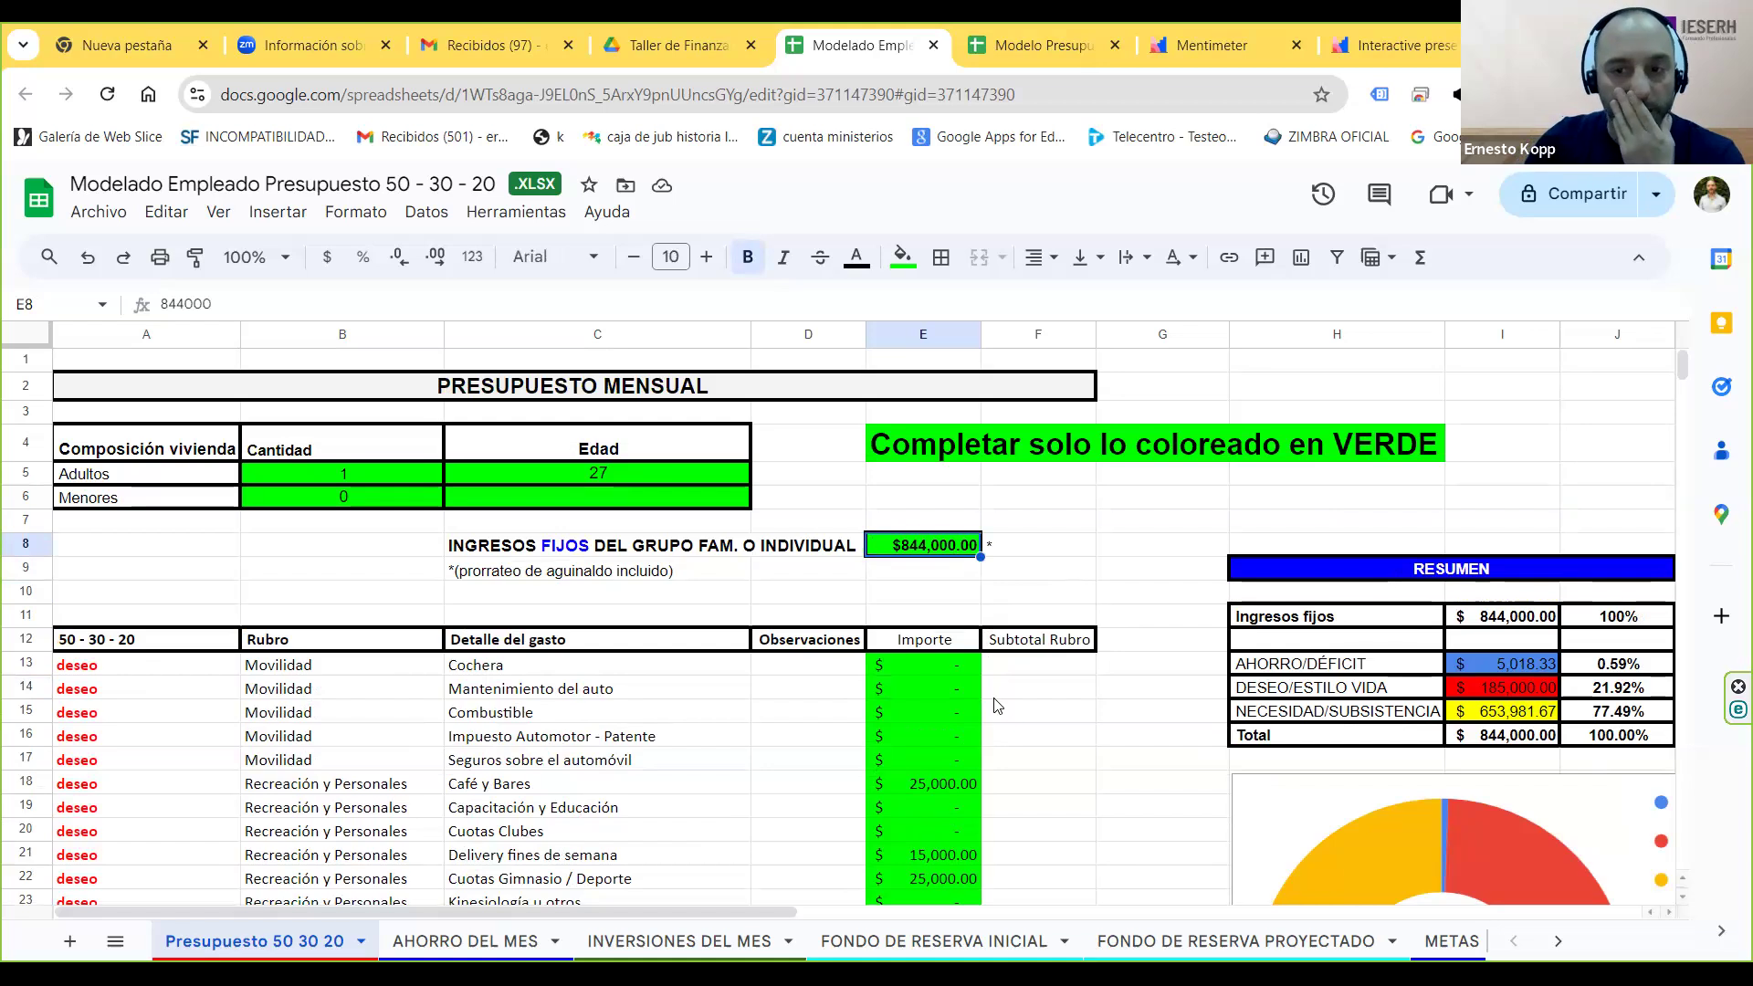
{"action": "left_click_drag", "start_coordinate": [1277, 572], "coordinate": [1584, 741]}
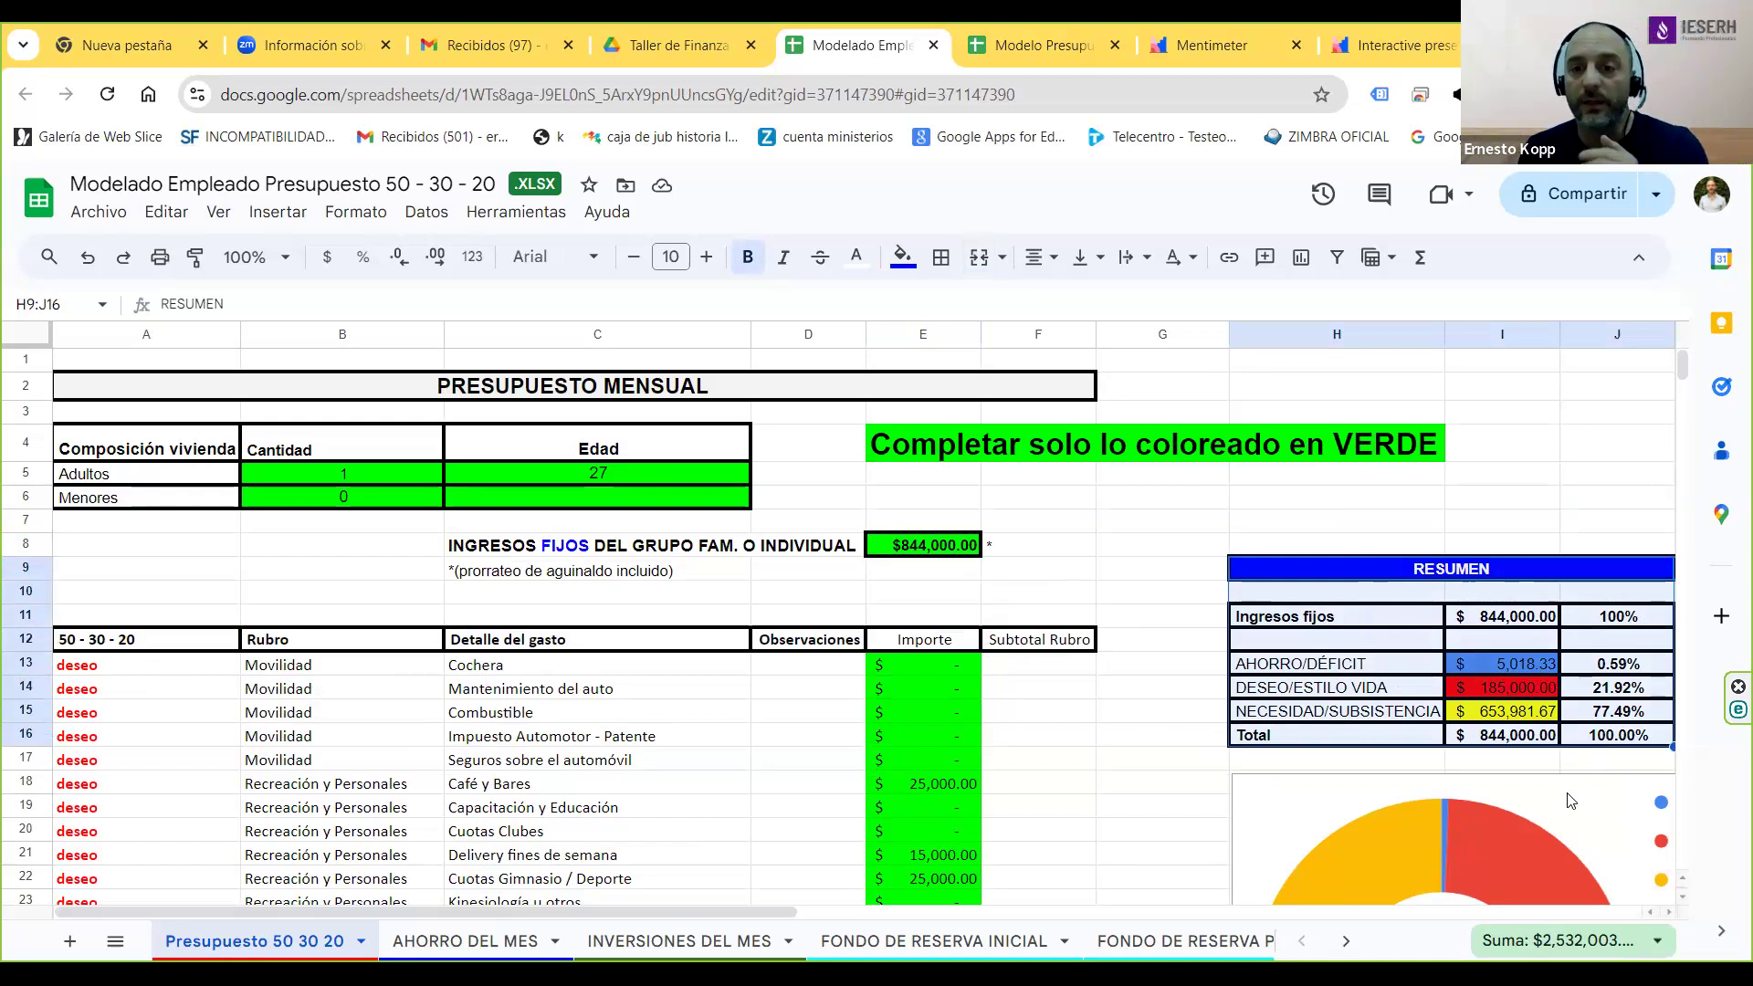
{"action": "left_click", "coordinate": [1490, 617]}
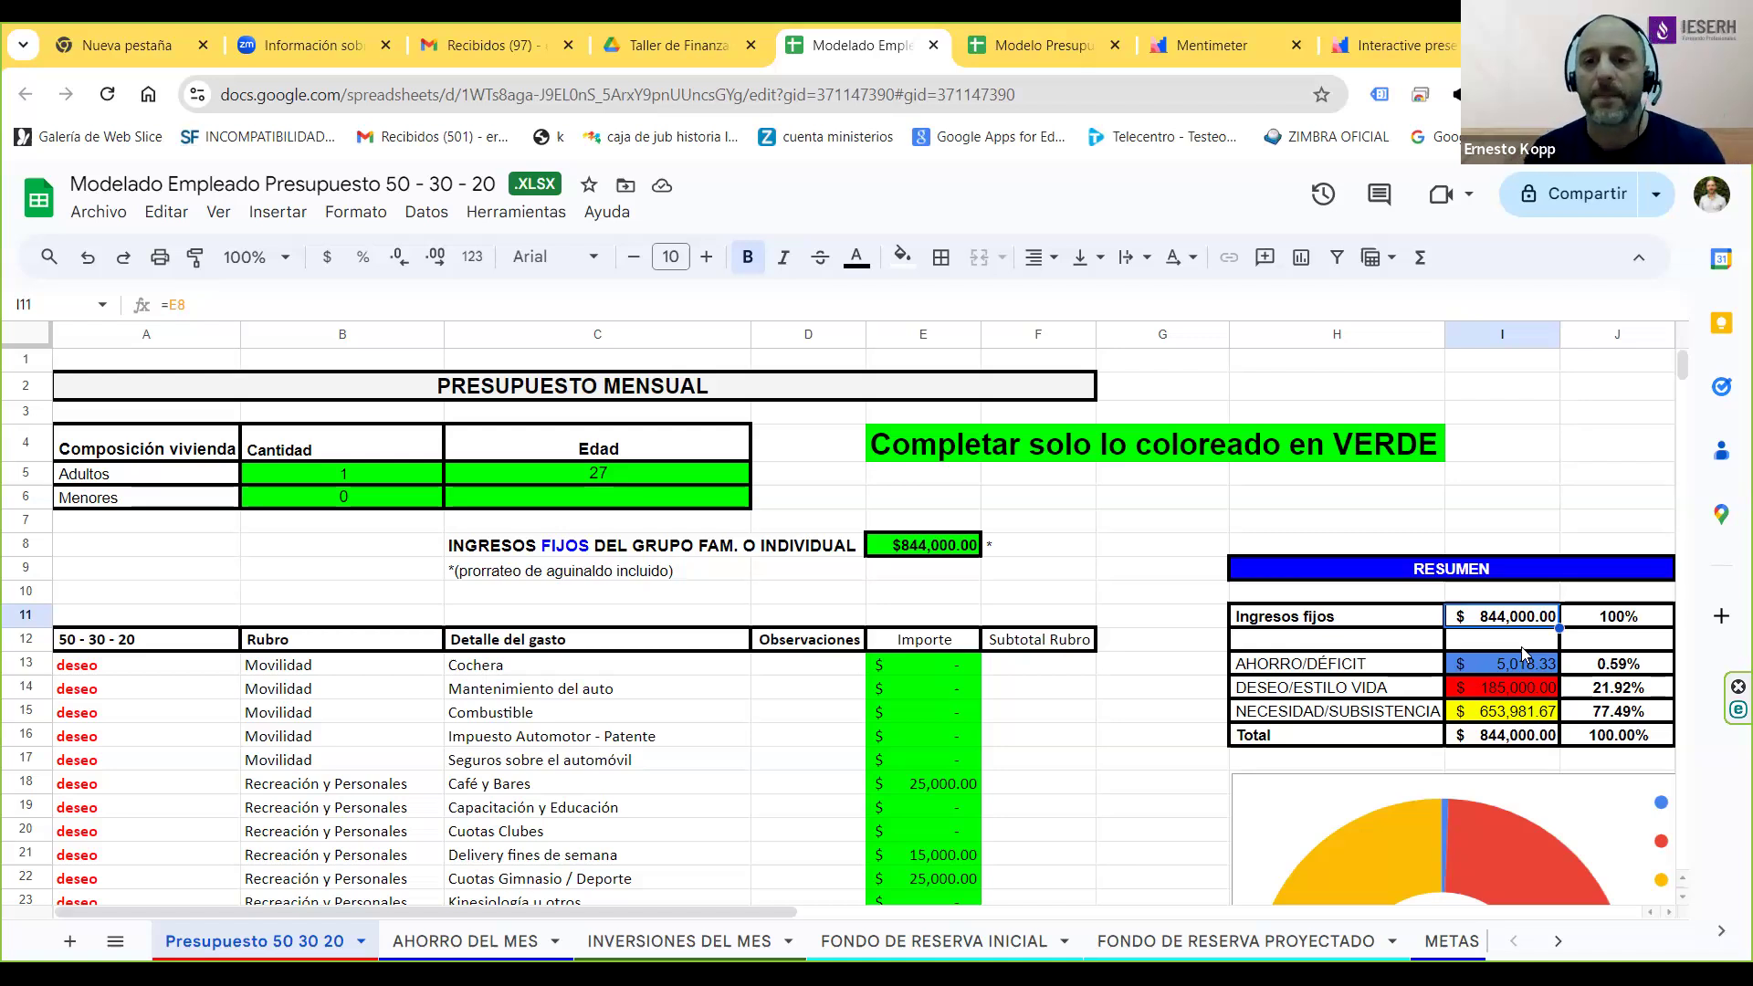
{"action": "key", "text": "Down"}
{"action": "key", "text": "Down"}
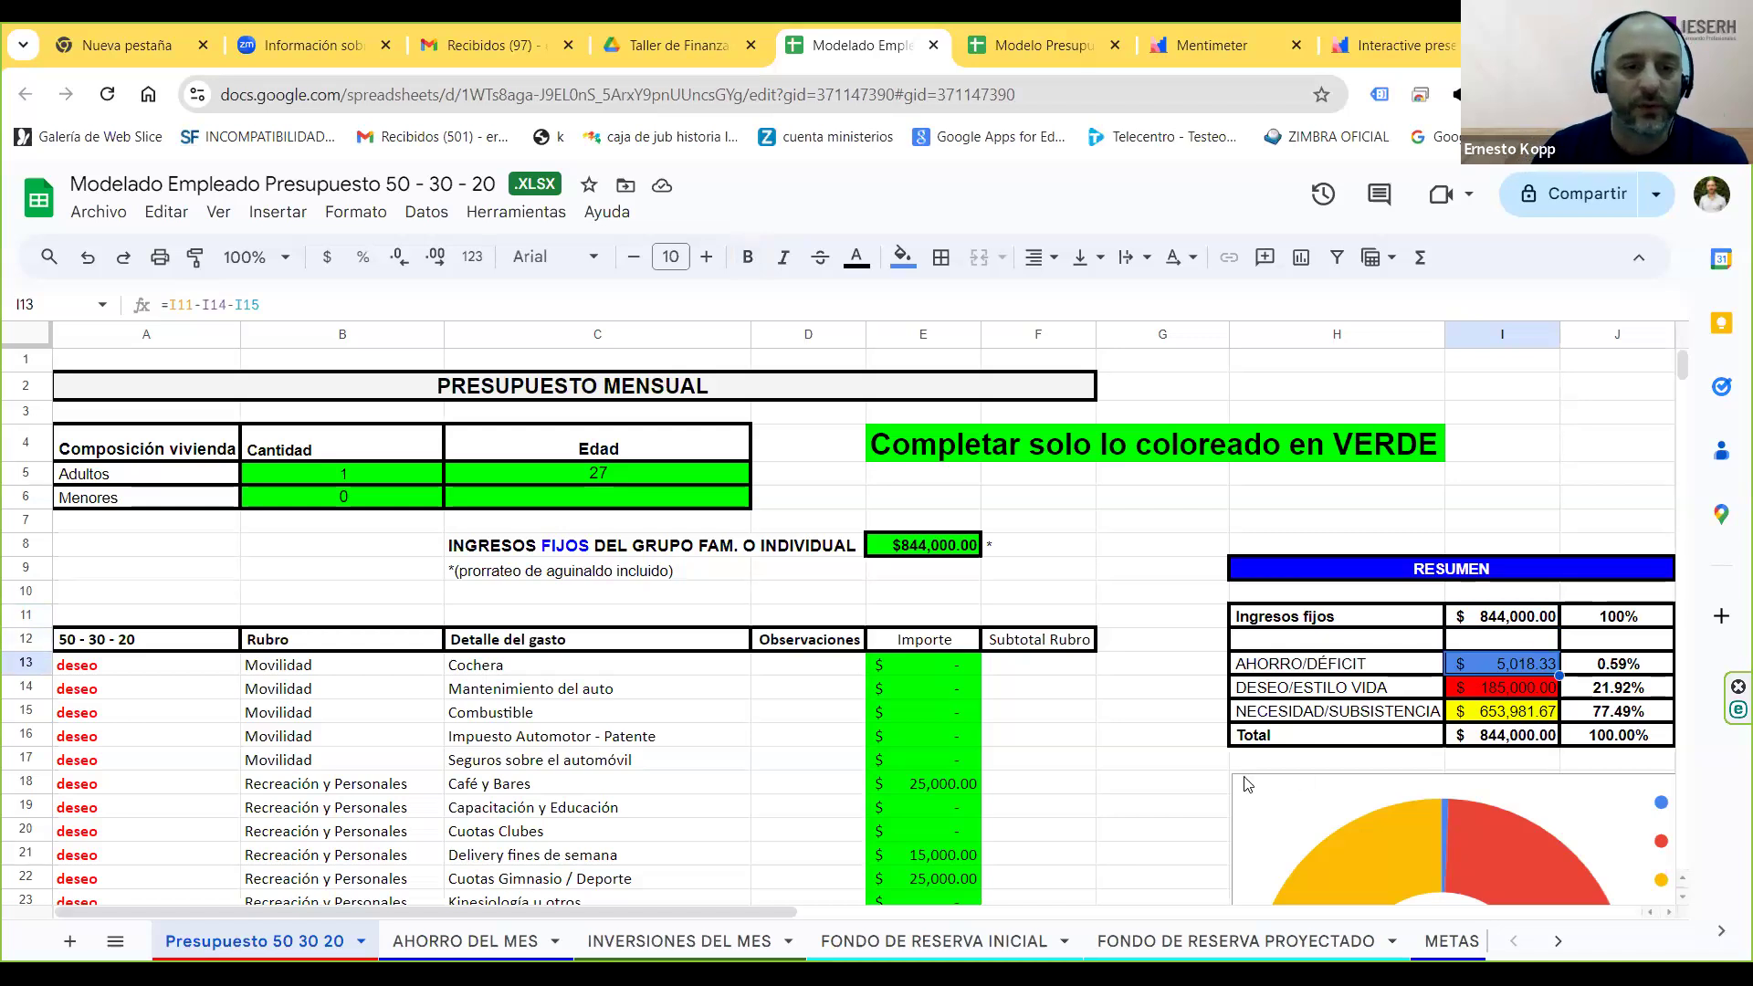
{"action": "scroll", "coordinate": [970, 740], "scroll_direction": "down", "scroll_amount": 1}
{"action": "scroll", "coordinate": [969, 739], "scroll_direction": "up", "scroll_amount": 1}
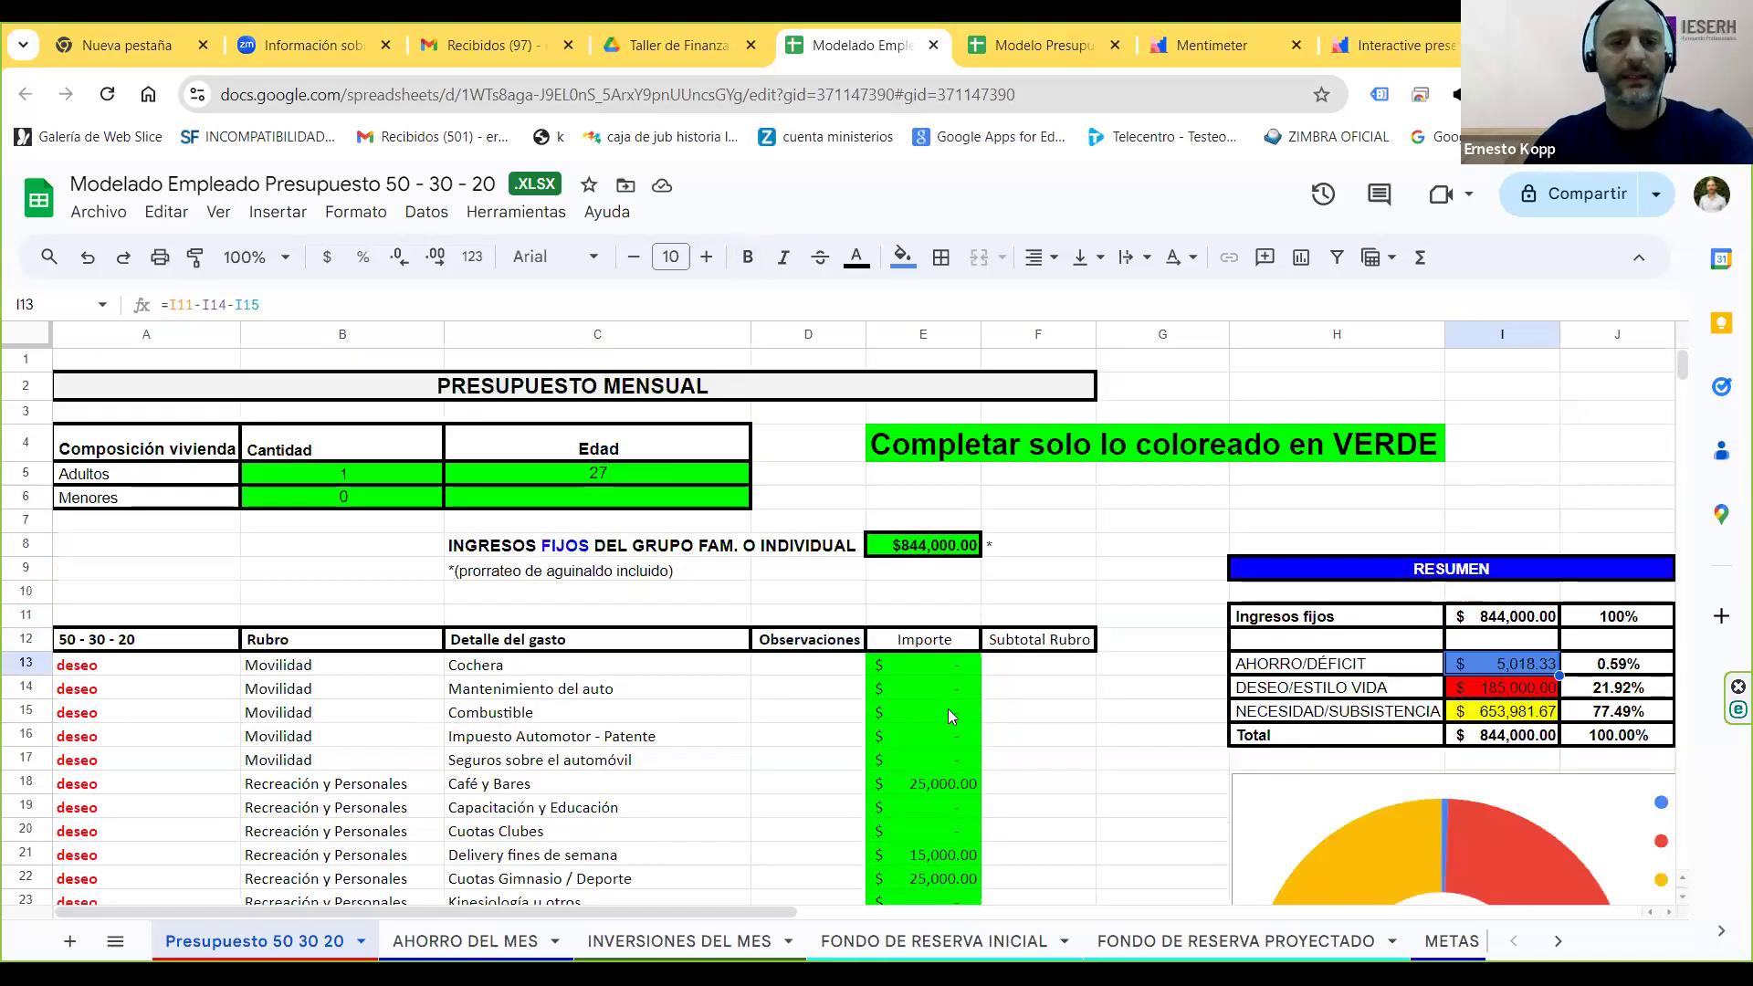
Step: Check the individual deseo amounts for Café y Bares, Delivery, Gimnasio, Belleza, Regalos and Salidas fines de semana
{"action": "left_click", "coordinate": [942, 694]}
{"action": "scroll", "coordinate": [942, 699], "scroll_direction": "down", "scroll_amount": 2}
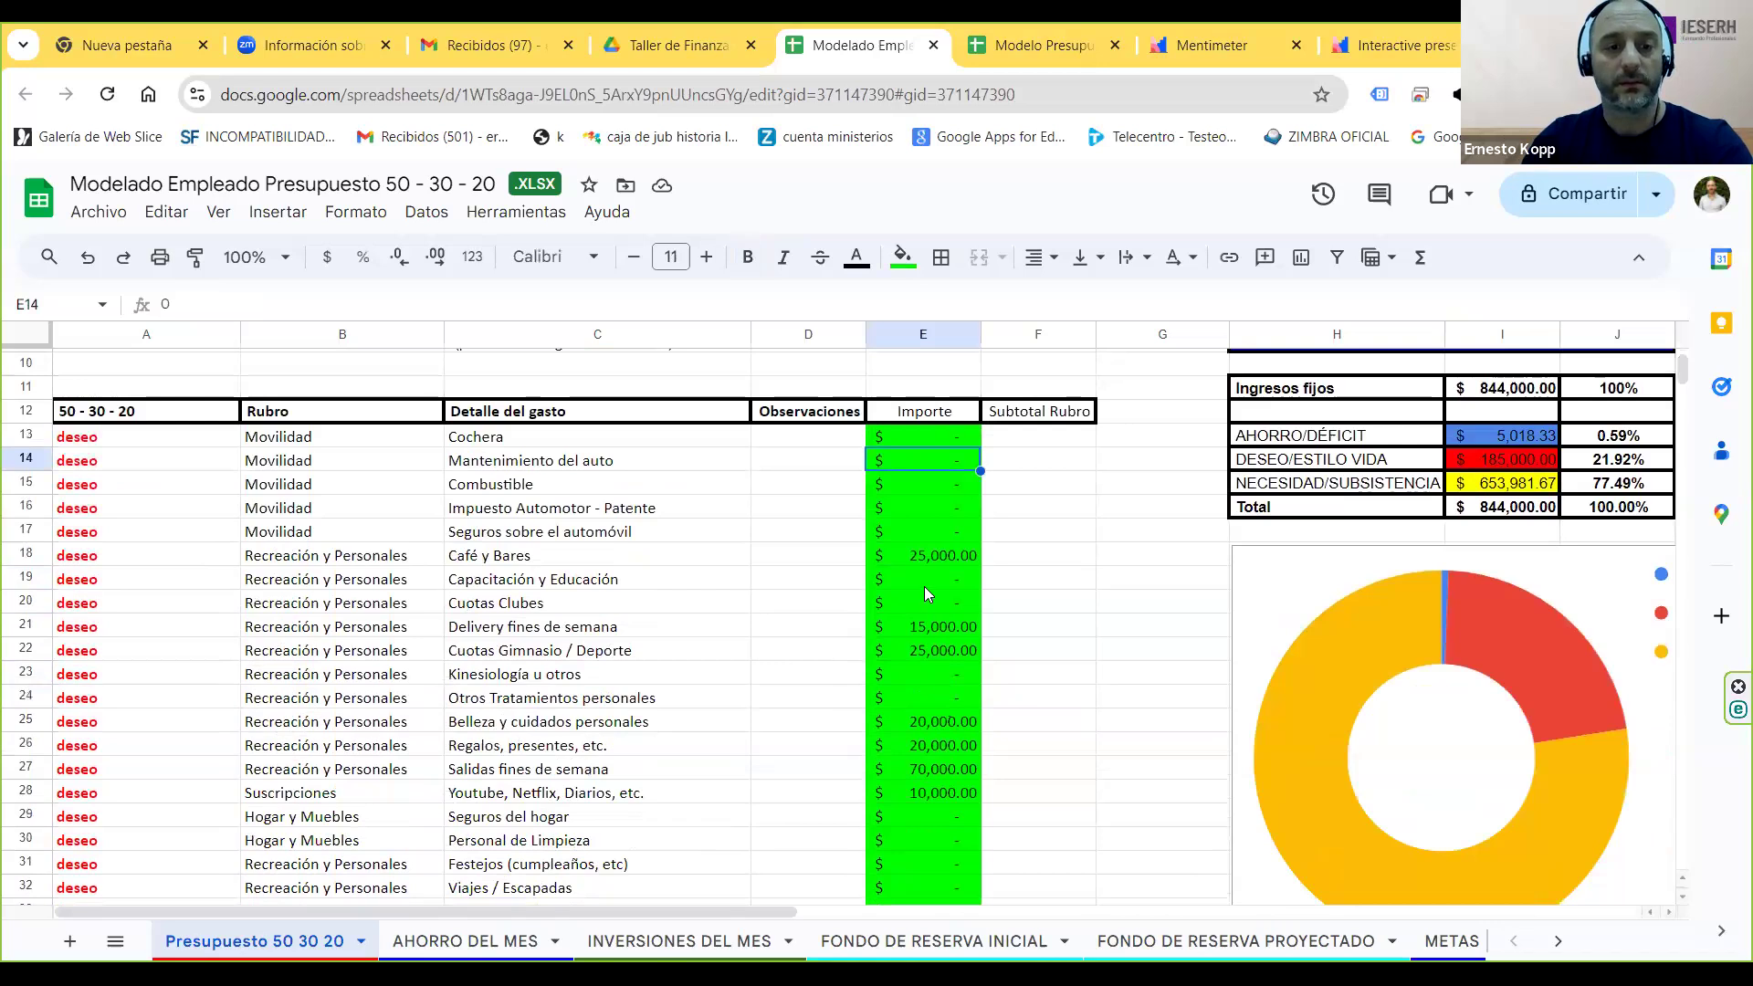
{"action": "left_click", "coordinate": [940, 555]}
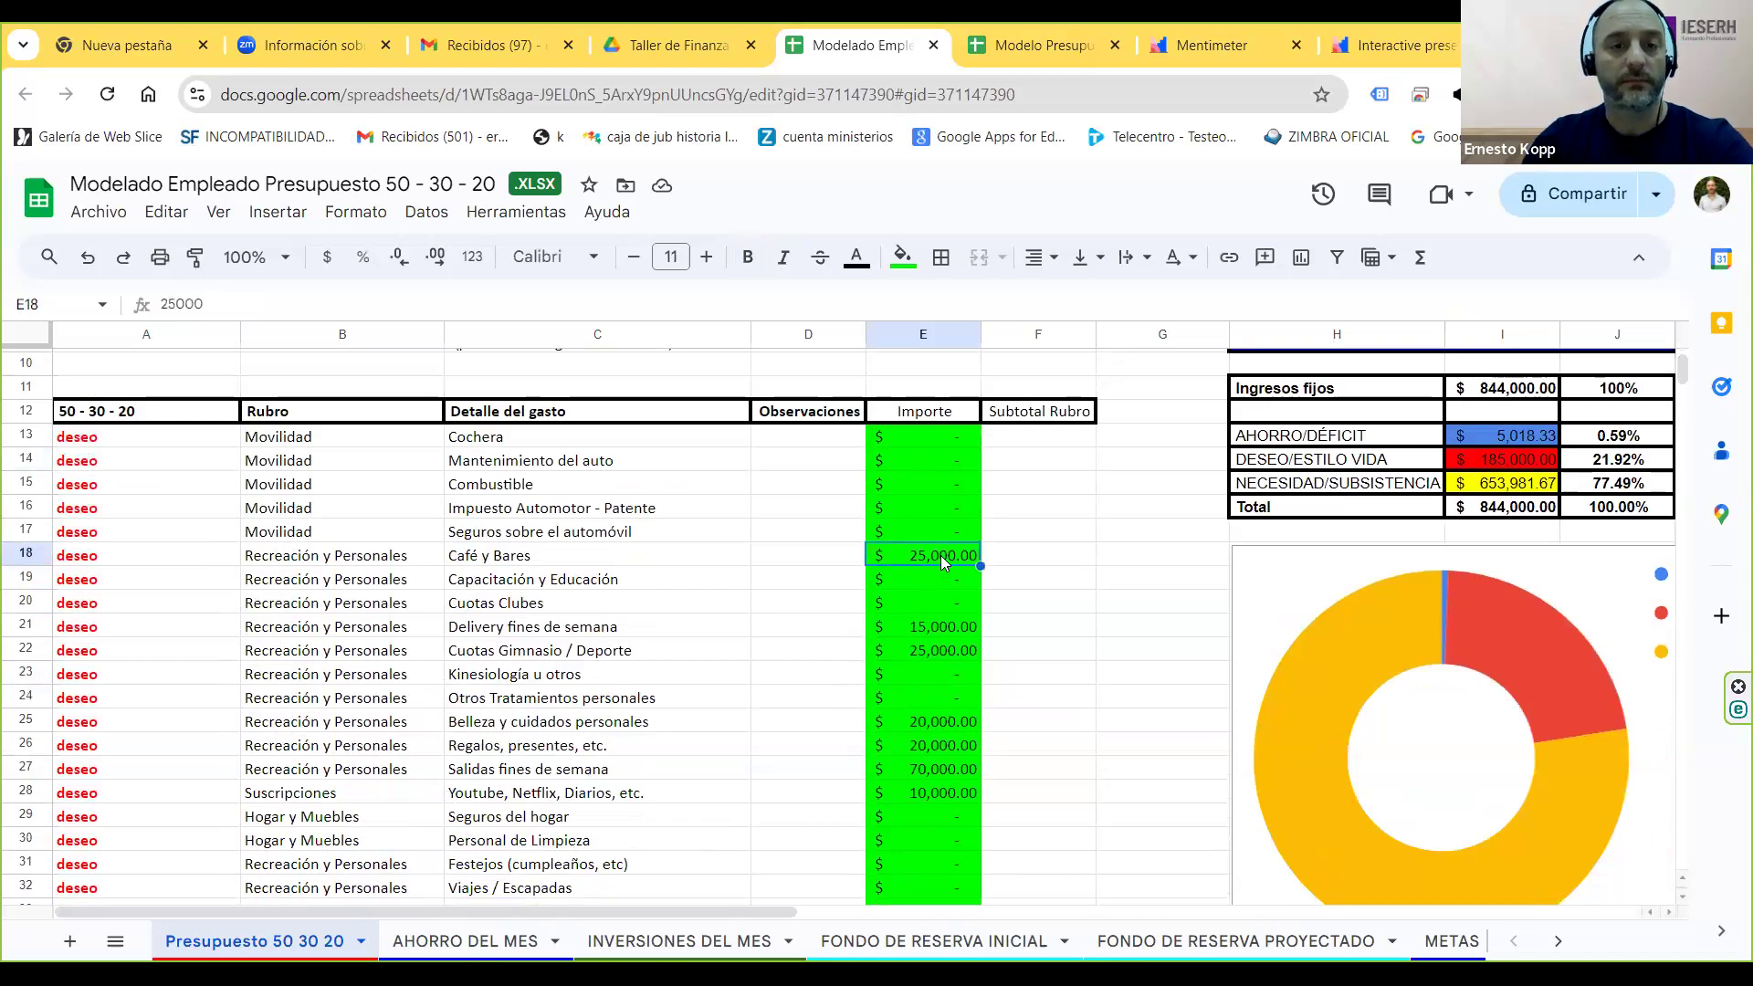
{"action": "left_click", "coordinate": [949, 635]}
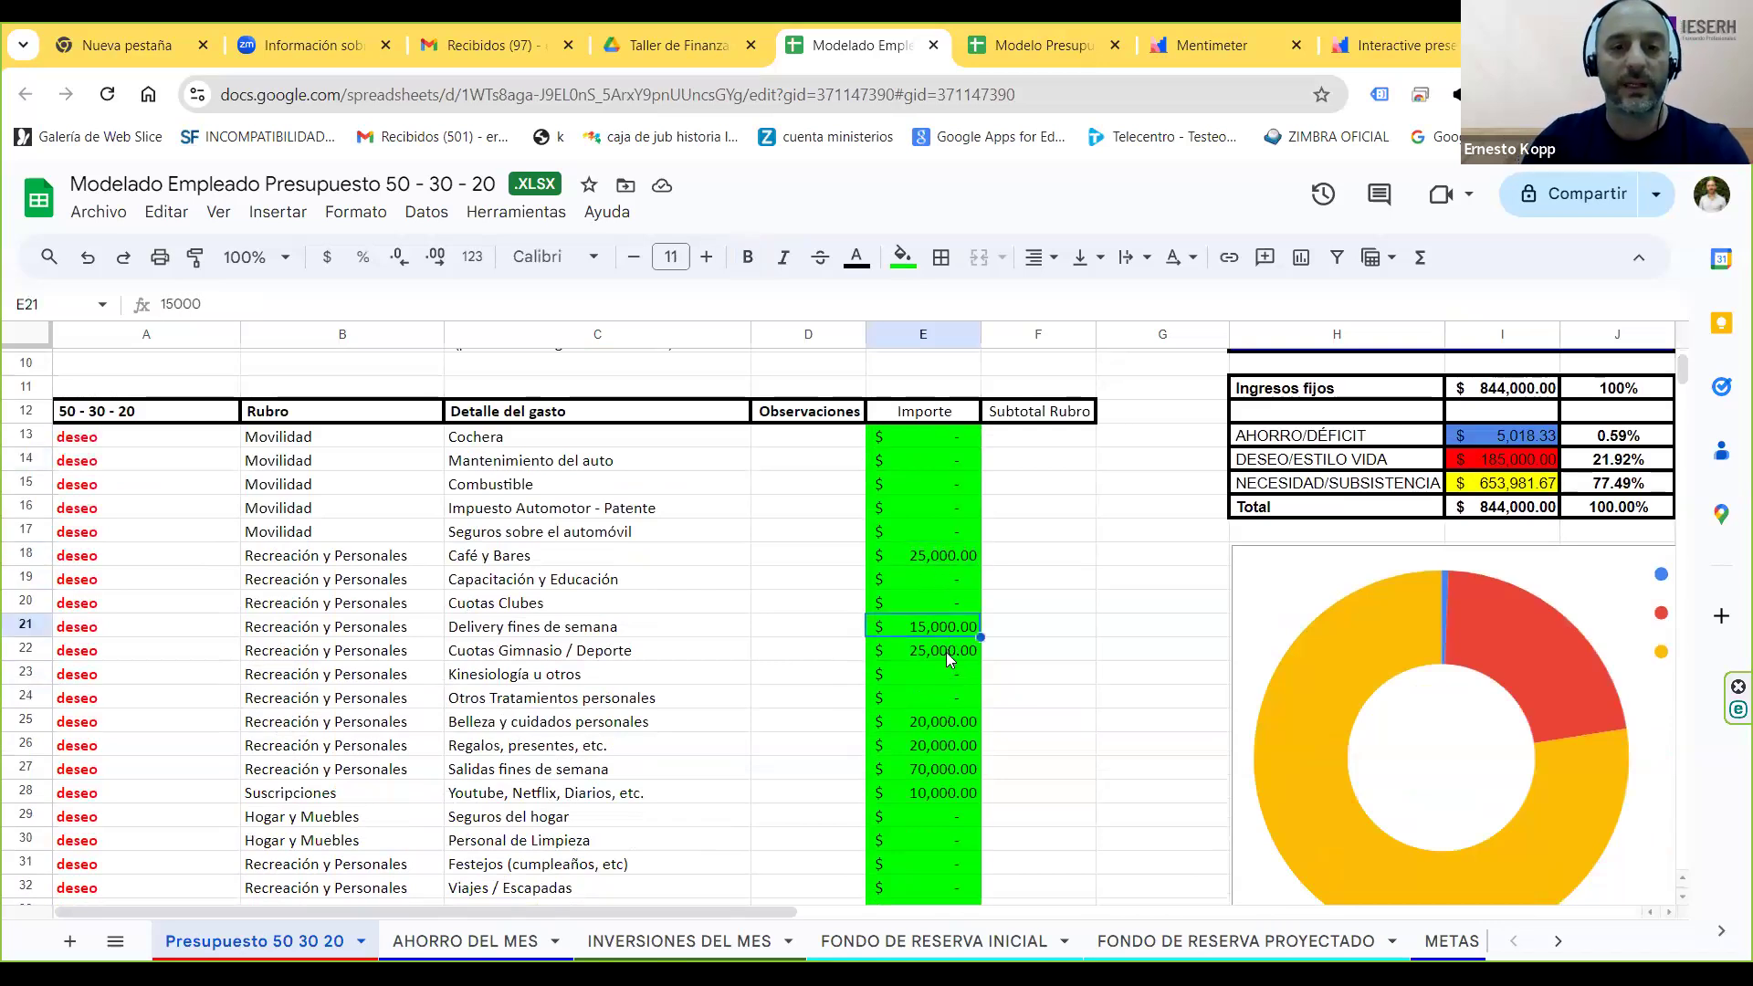
{"action": "left_click", "coordinate": [946, 651]}
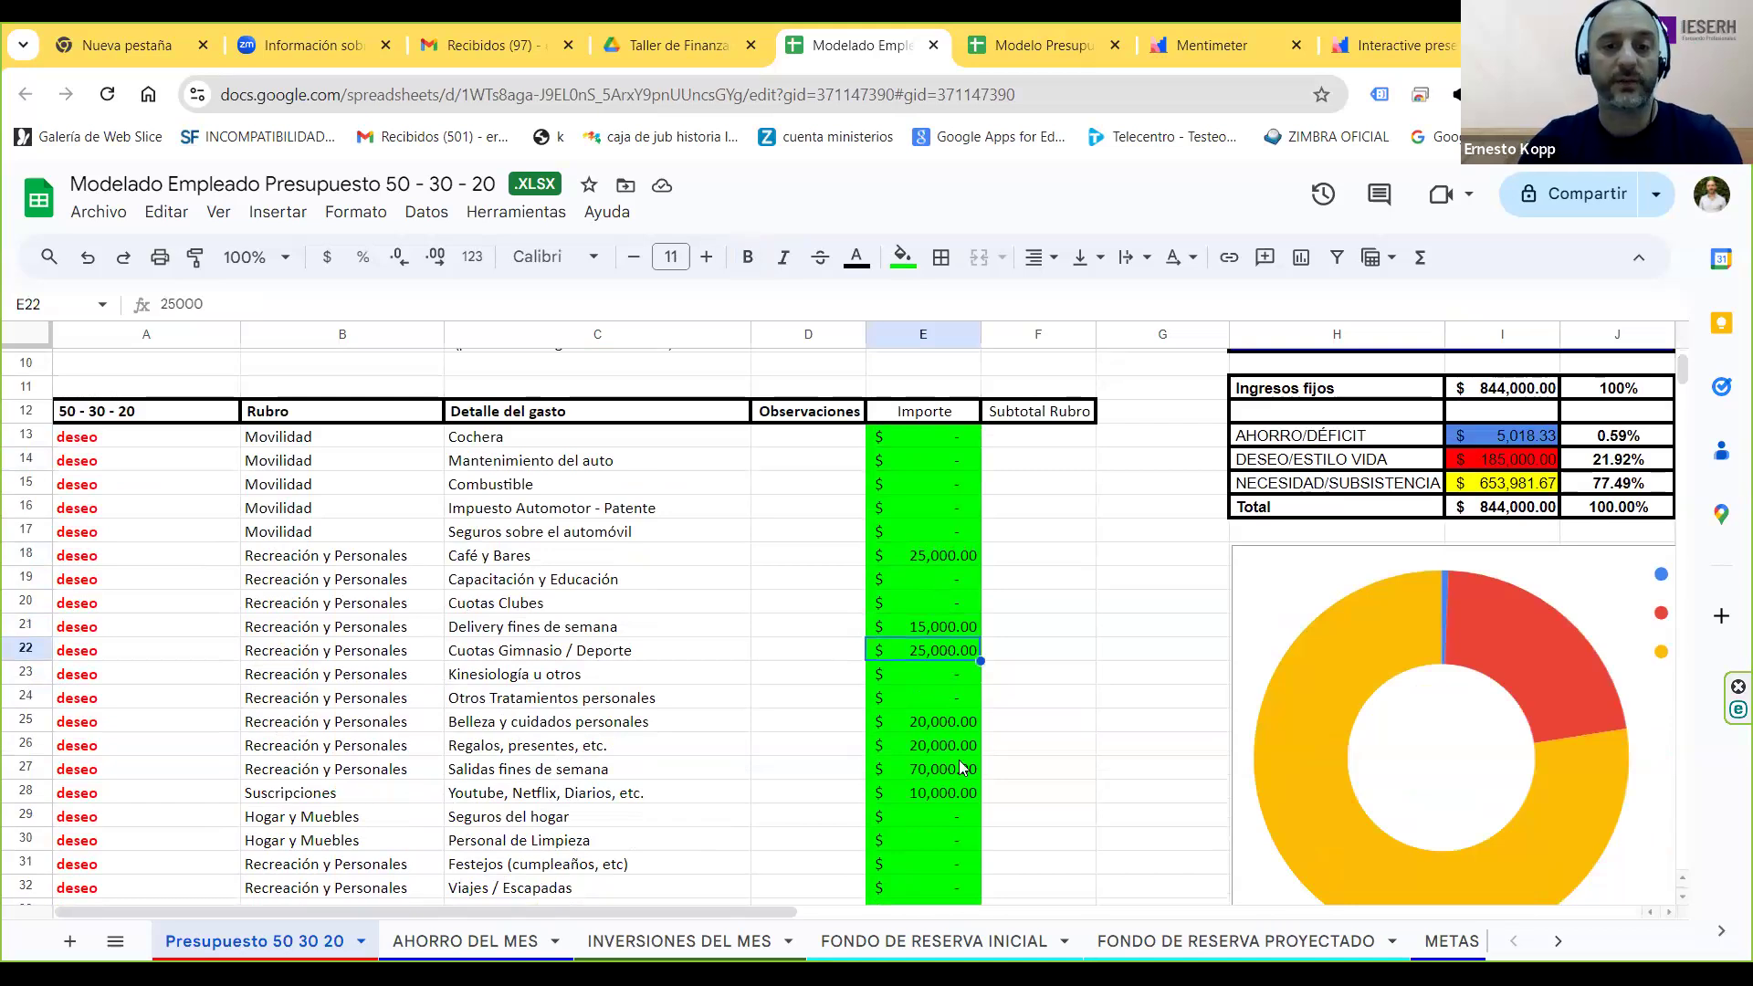
{"action": "left_click", "coordinate": [961, 726]}
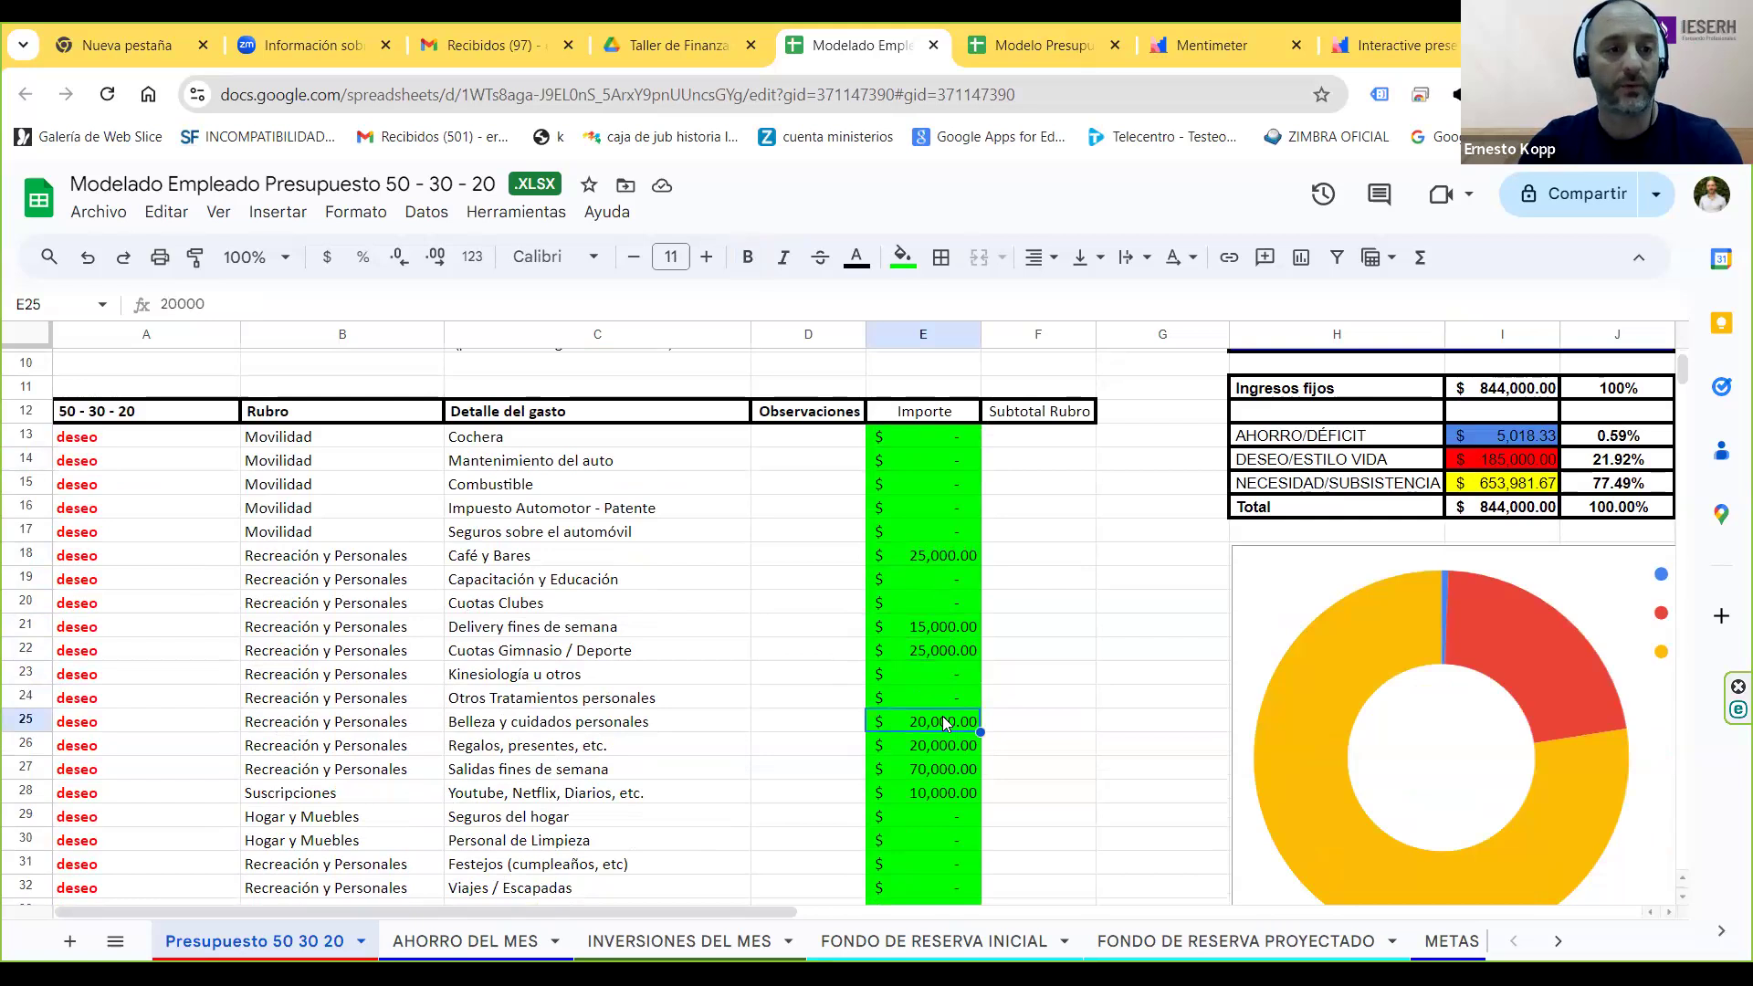
{"action": "left_click", "coordinate": [949, 745]}
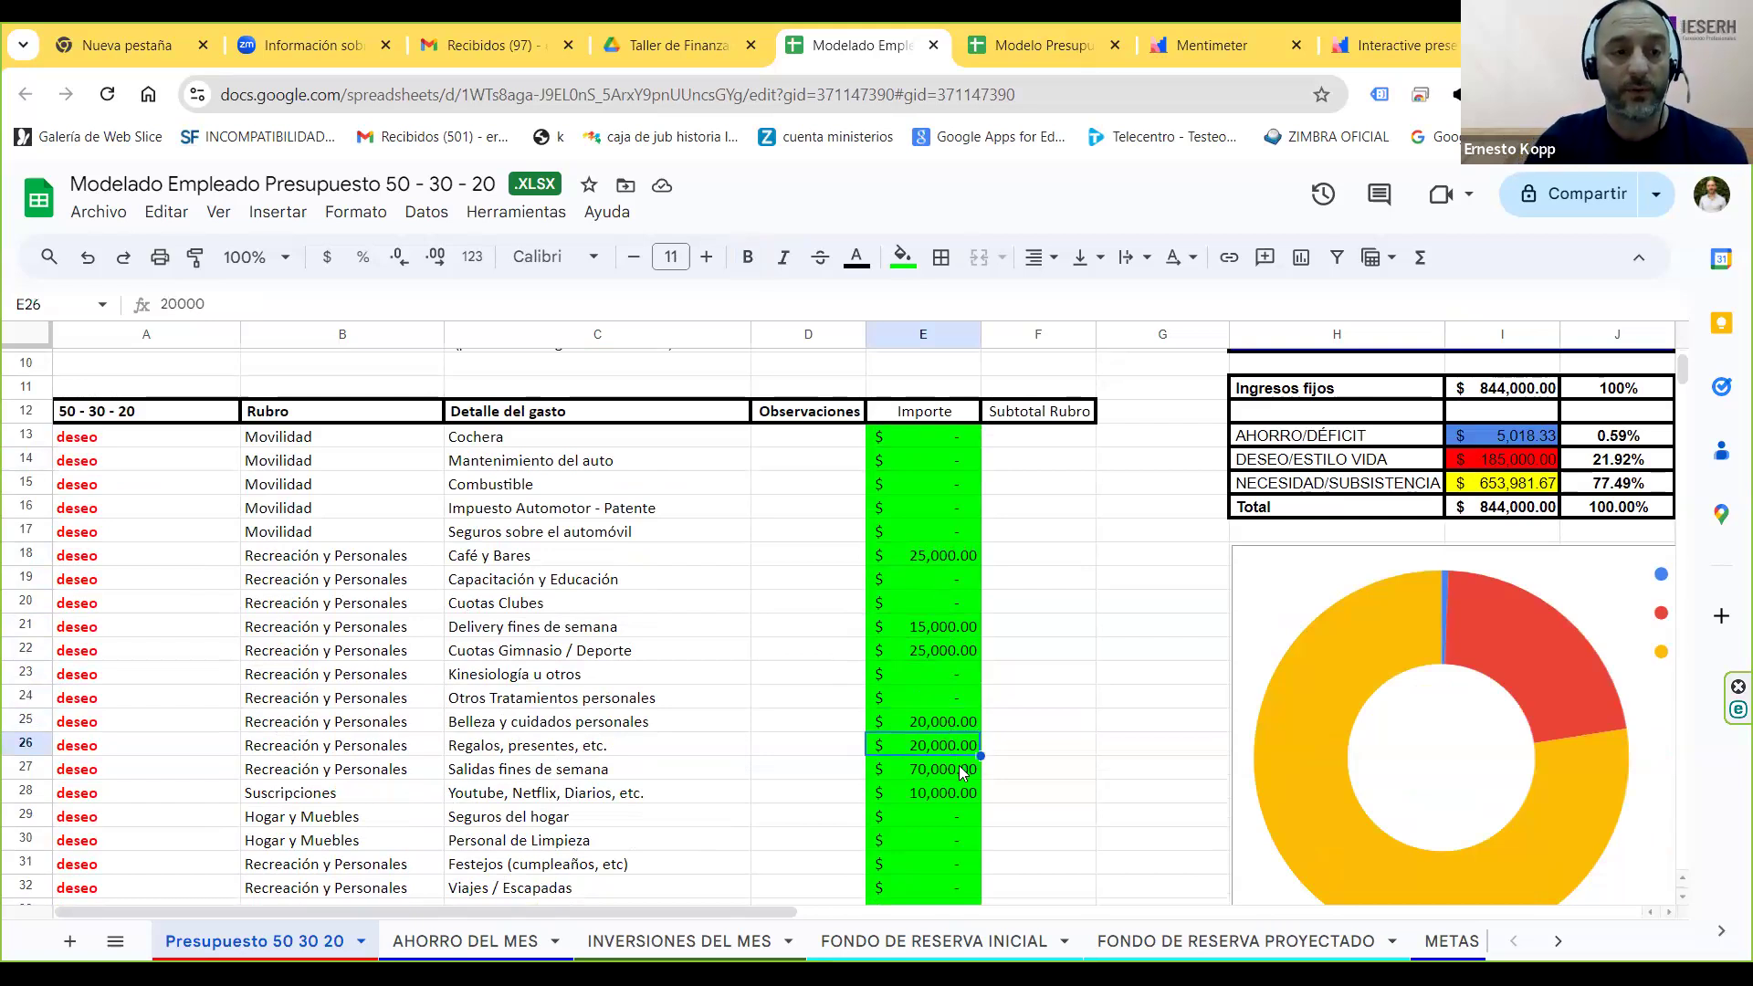
{"action": "left_click", "coordinate": [946, 772]}
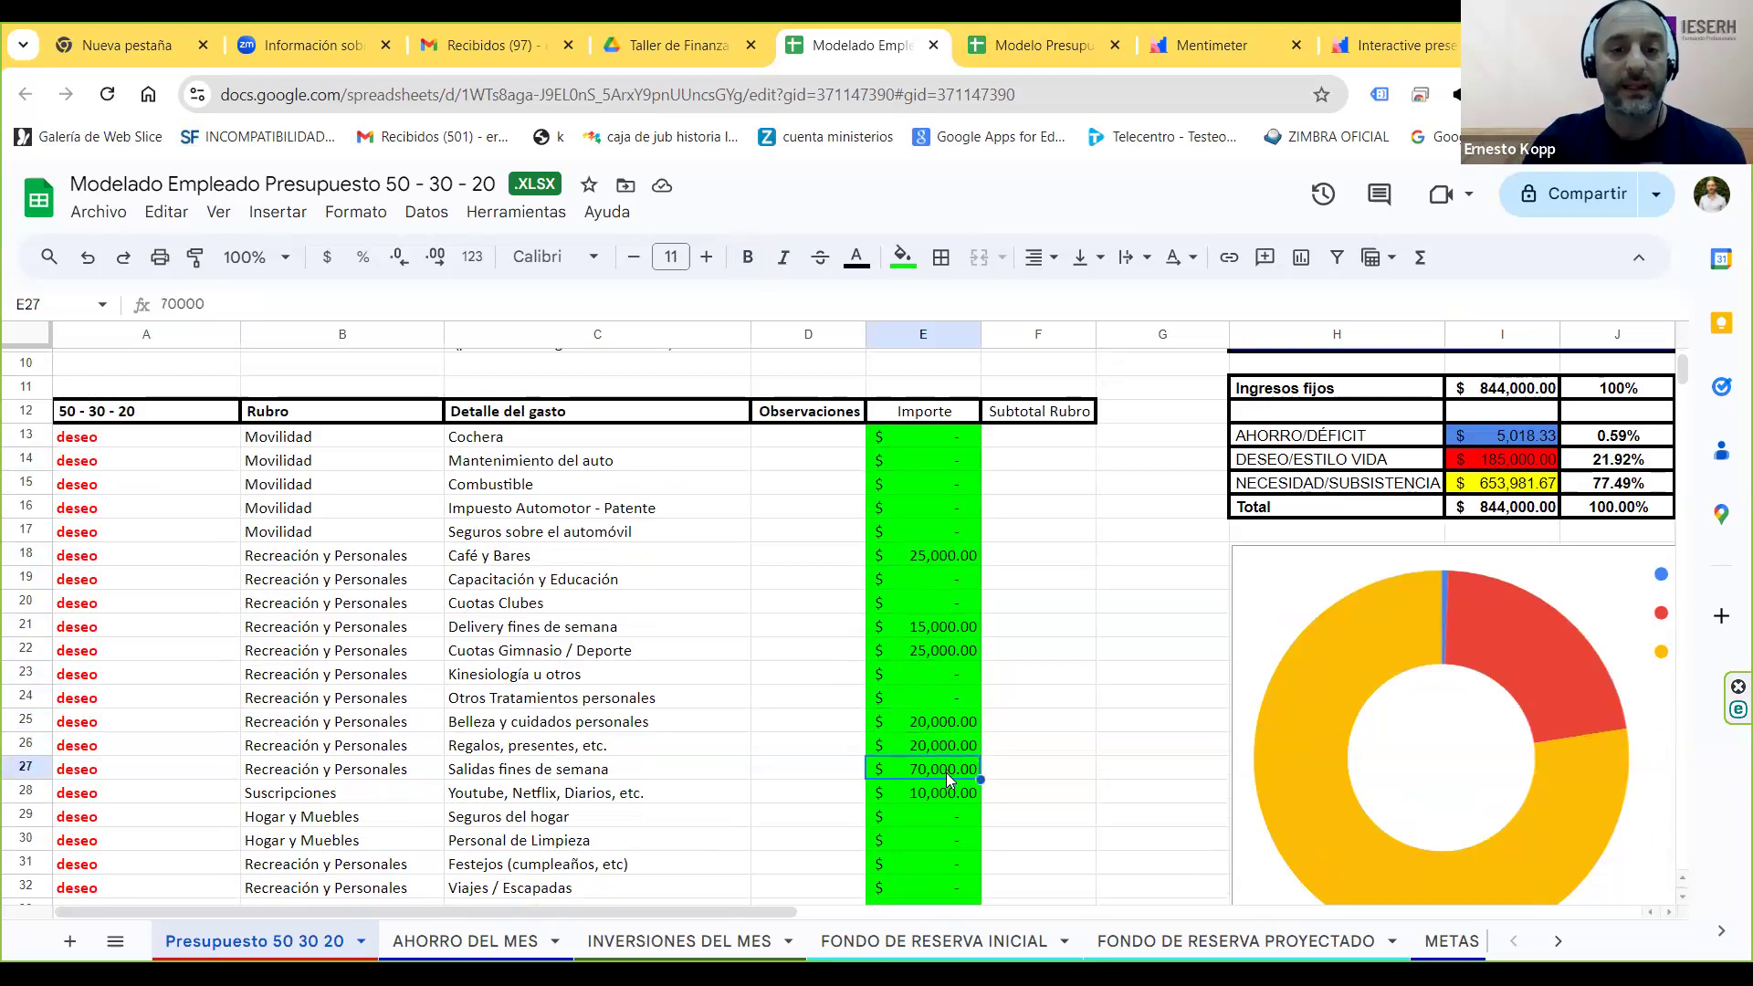
Step: Review the necesidad amounts for Supermercado y almacenes and Alquileres, and the AHORRO/DÉFICIT amount in the summary
{"action": "scroll", "coordinate": [945, 773], "scroll_direction": "down", "scroll_amount": 5}
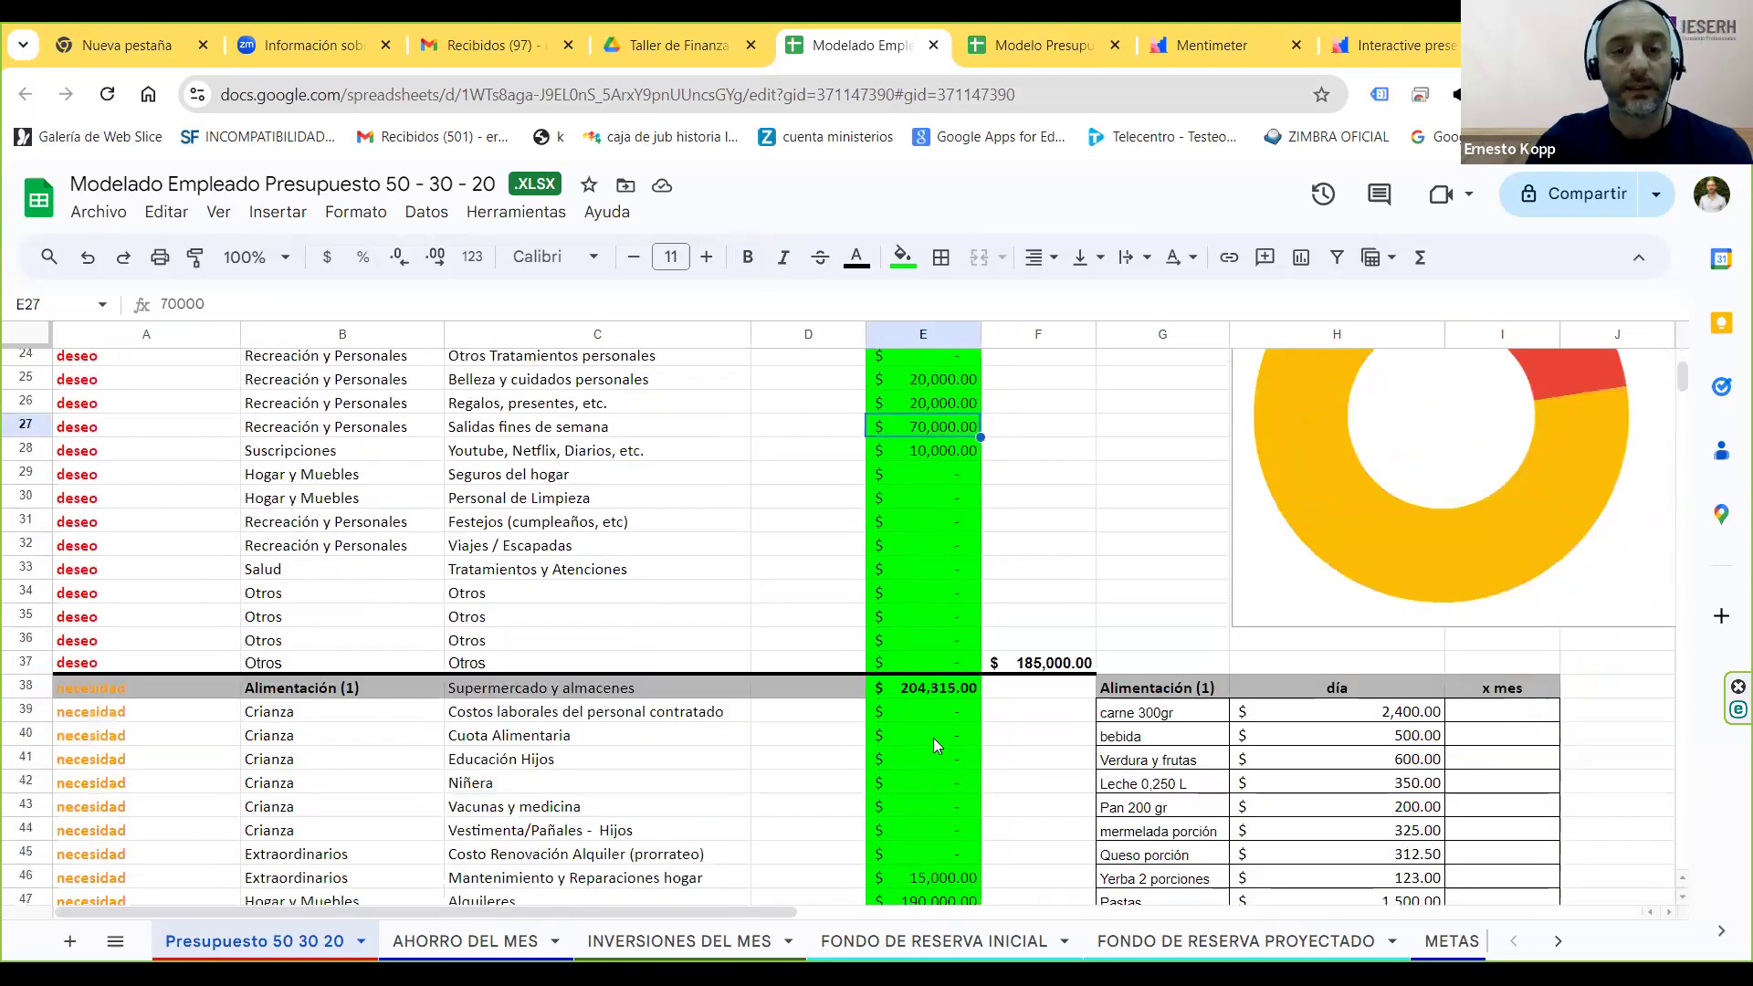
{"action": "scroll", "coordinate": [922, 727], "scroll_direction": "down", "scroll_amount": 2}
{"action": "left_click", "coordinate": [909, 577]}
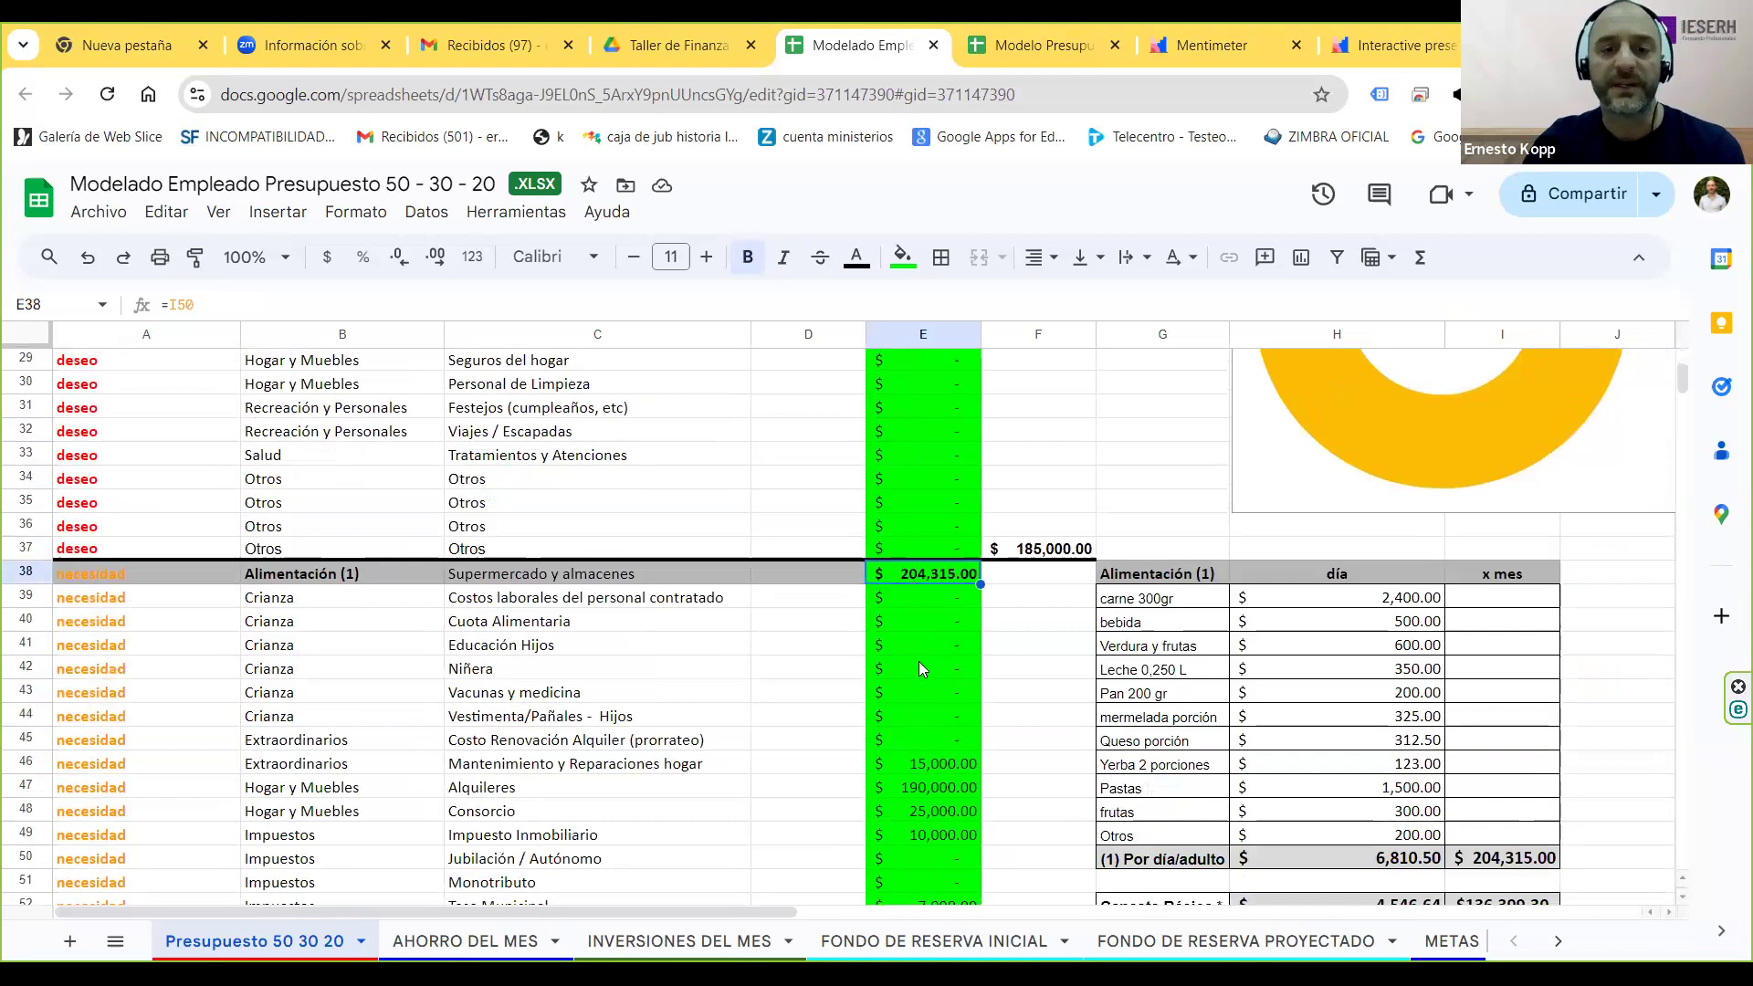
{"action": "scroll", "coordinate": [920, 604], "scroll_direction": "down", "scroll_amount": 3}
{"action": "left_click", "coordinate": [933, 560]}
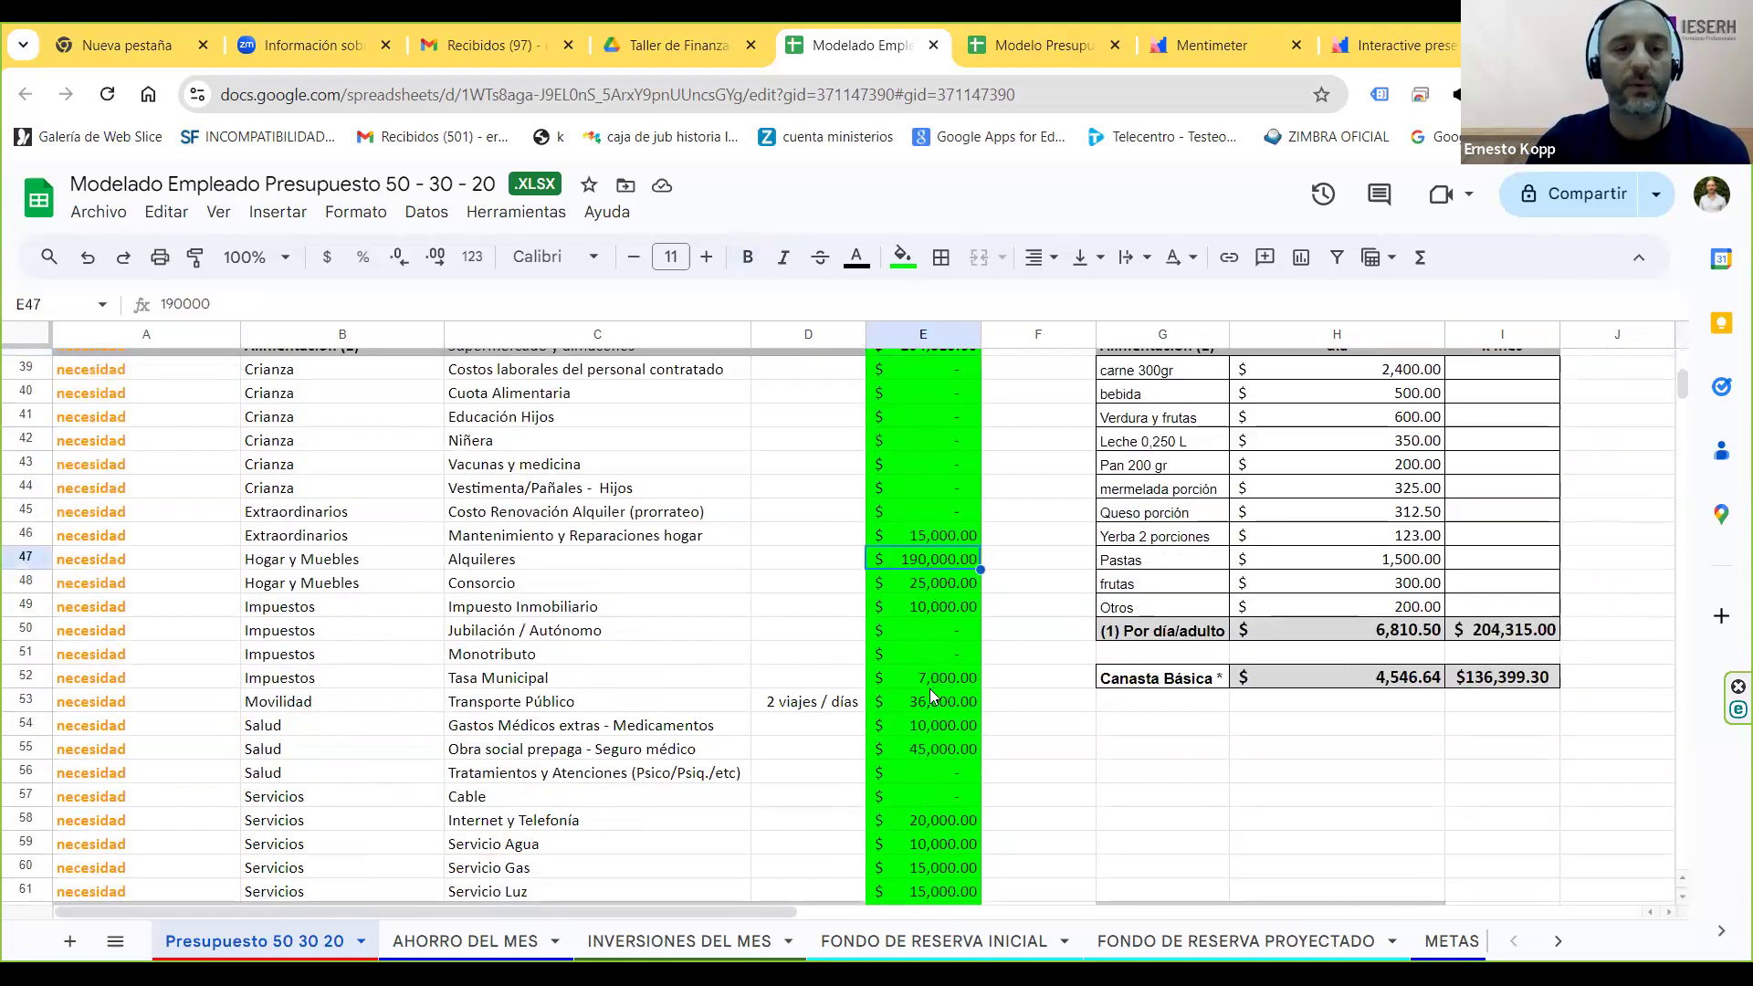
{"action": "scroll", "coordinate": [929, 688], "scroll_direction": "down", "scroll_amount": 2}
{"action": "scroll", "coordinate": [929, 688], "scroll_direction": "up", "scroll_amount": 15}
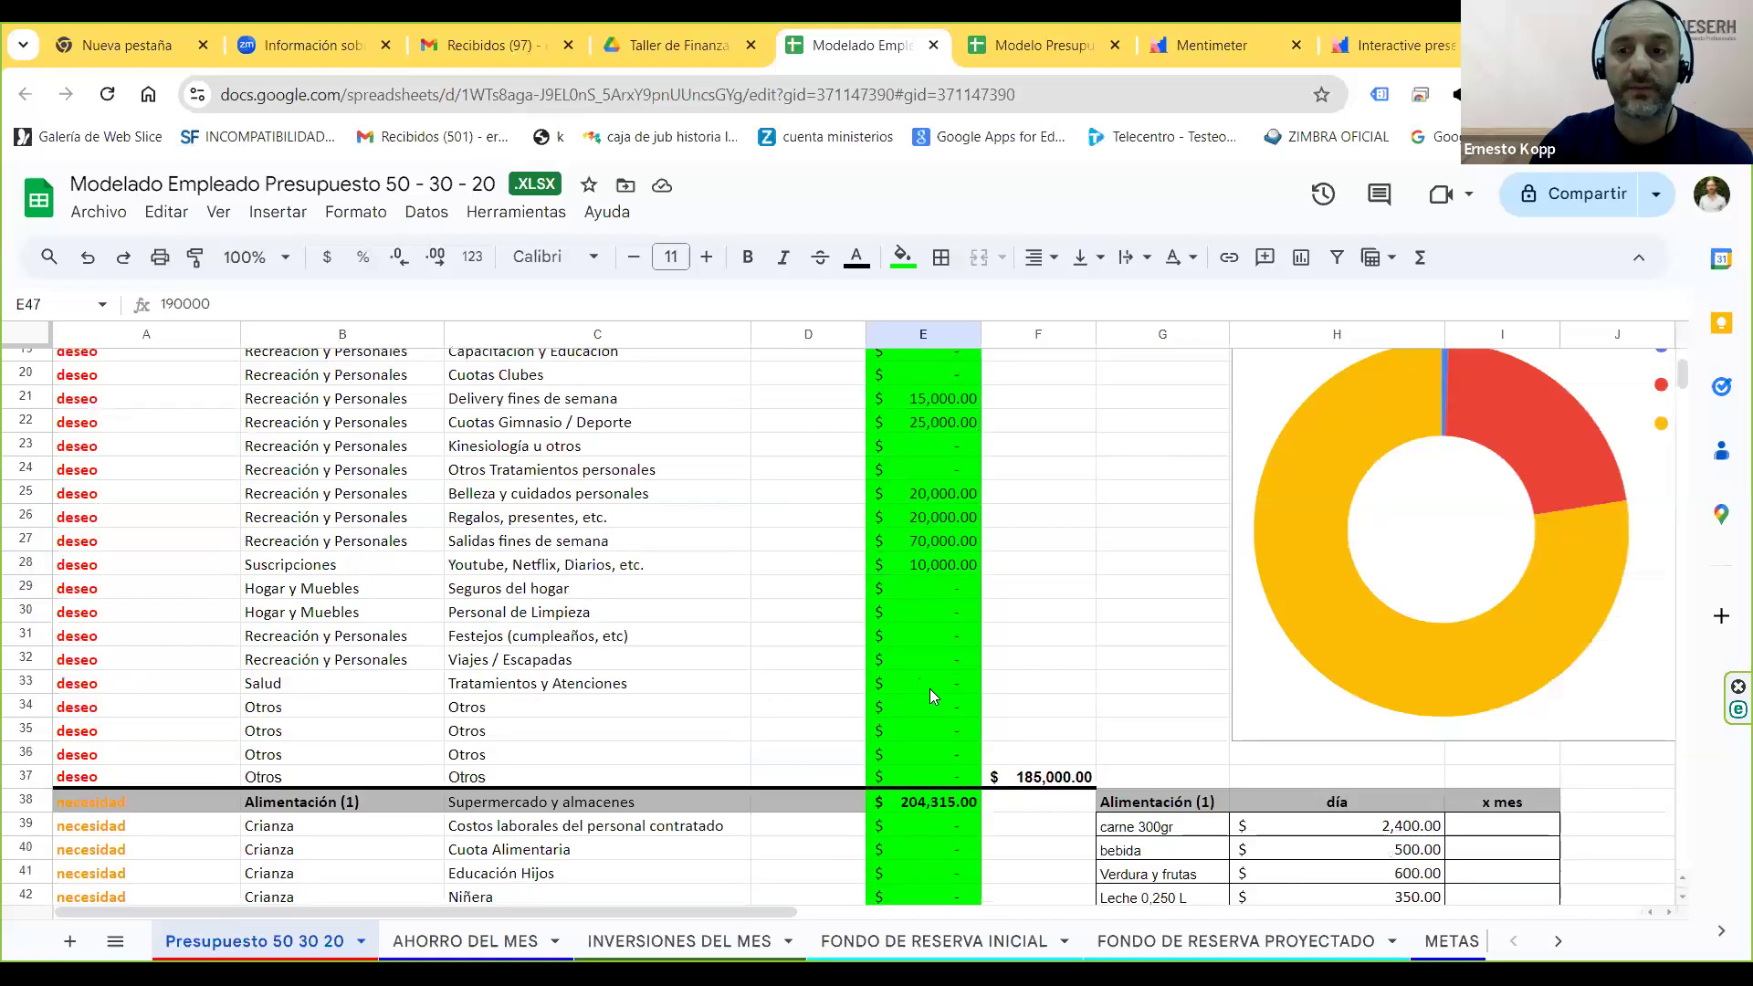
{"action": "left_click", "coordinate": [1469, 661]}
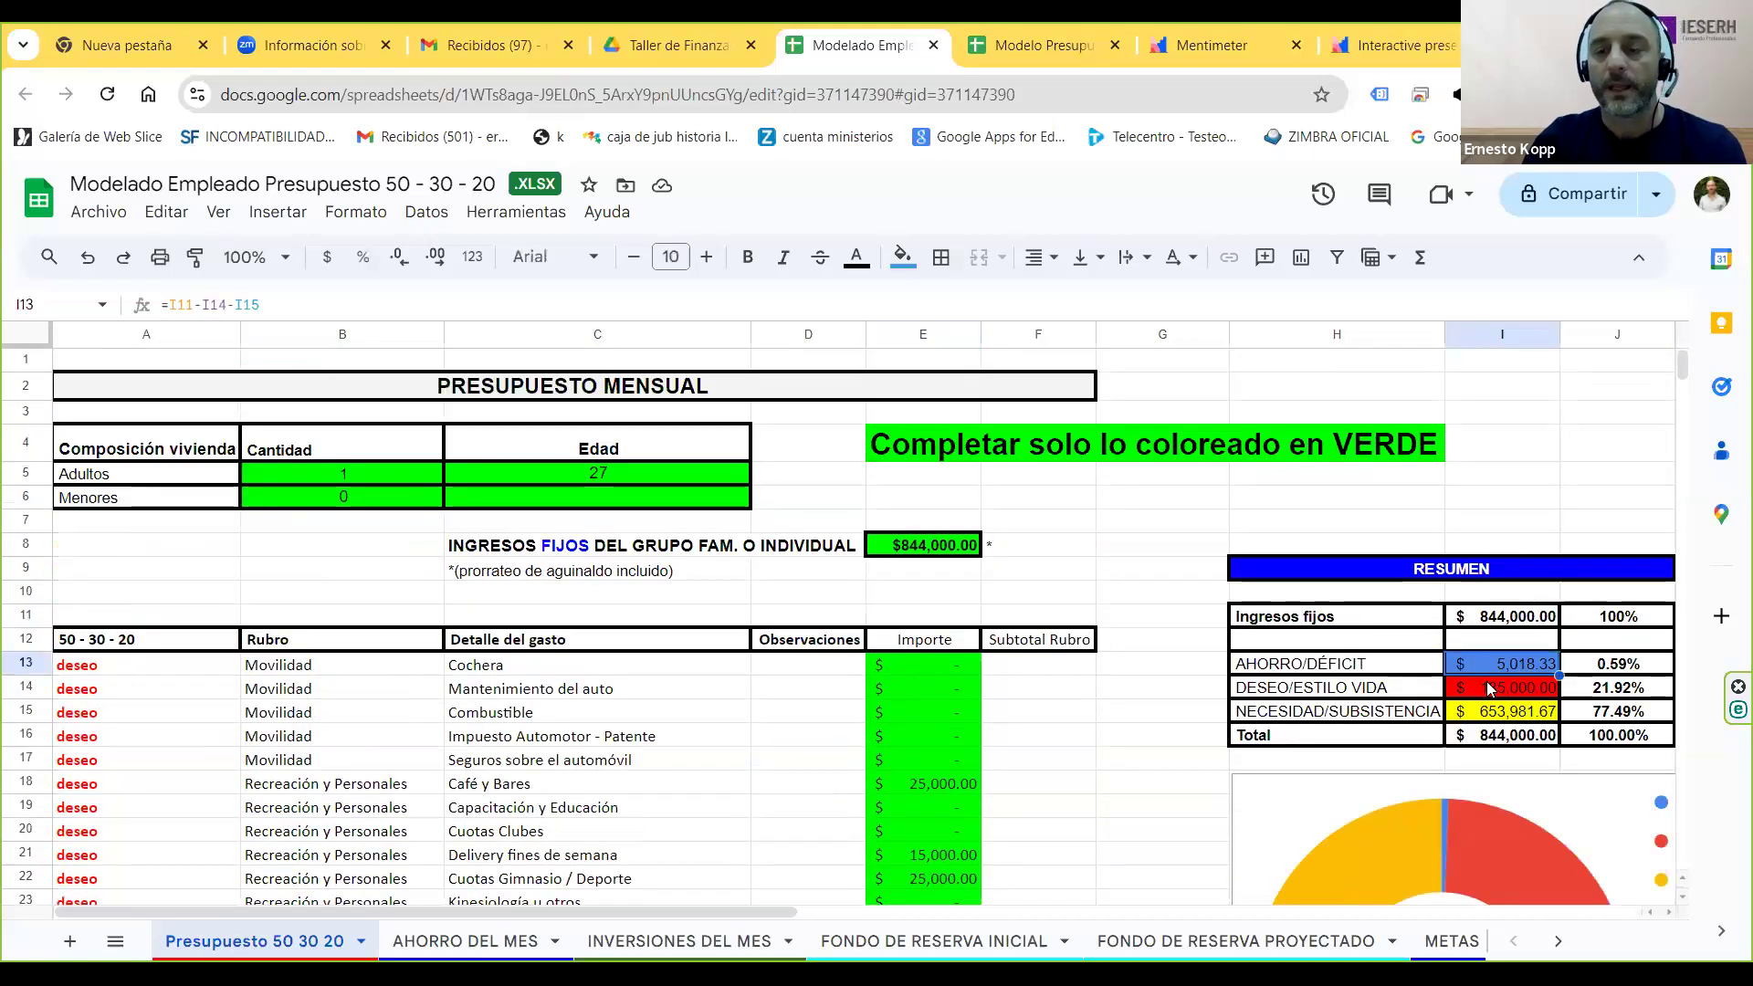
Step: Check the formulas behind the DESEO, NECESIDAD and AHORRO/DÉFICIT amounts in the RESUMEN table
{"action": "left_click", "coordinate": [1488, 686]}
{"action": "left_click", "coordinate": [1508, 715]}
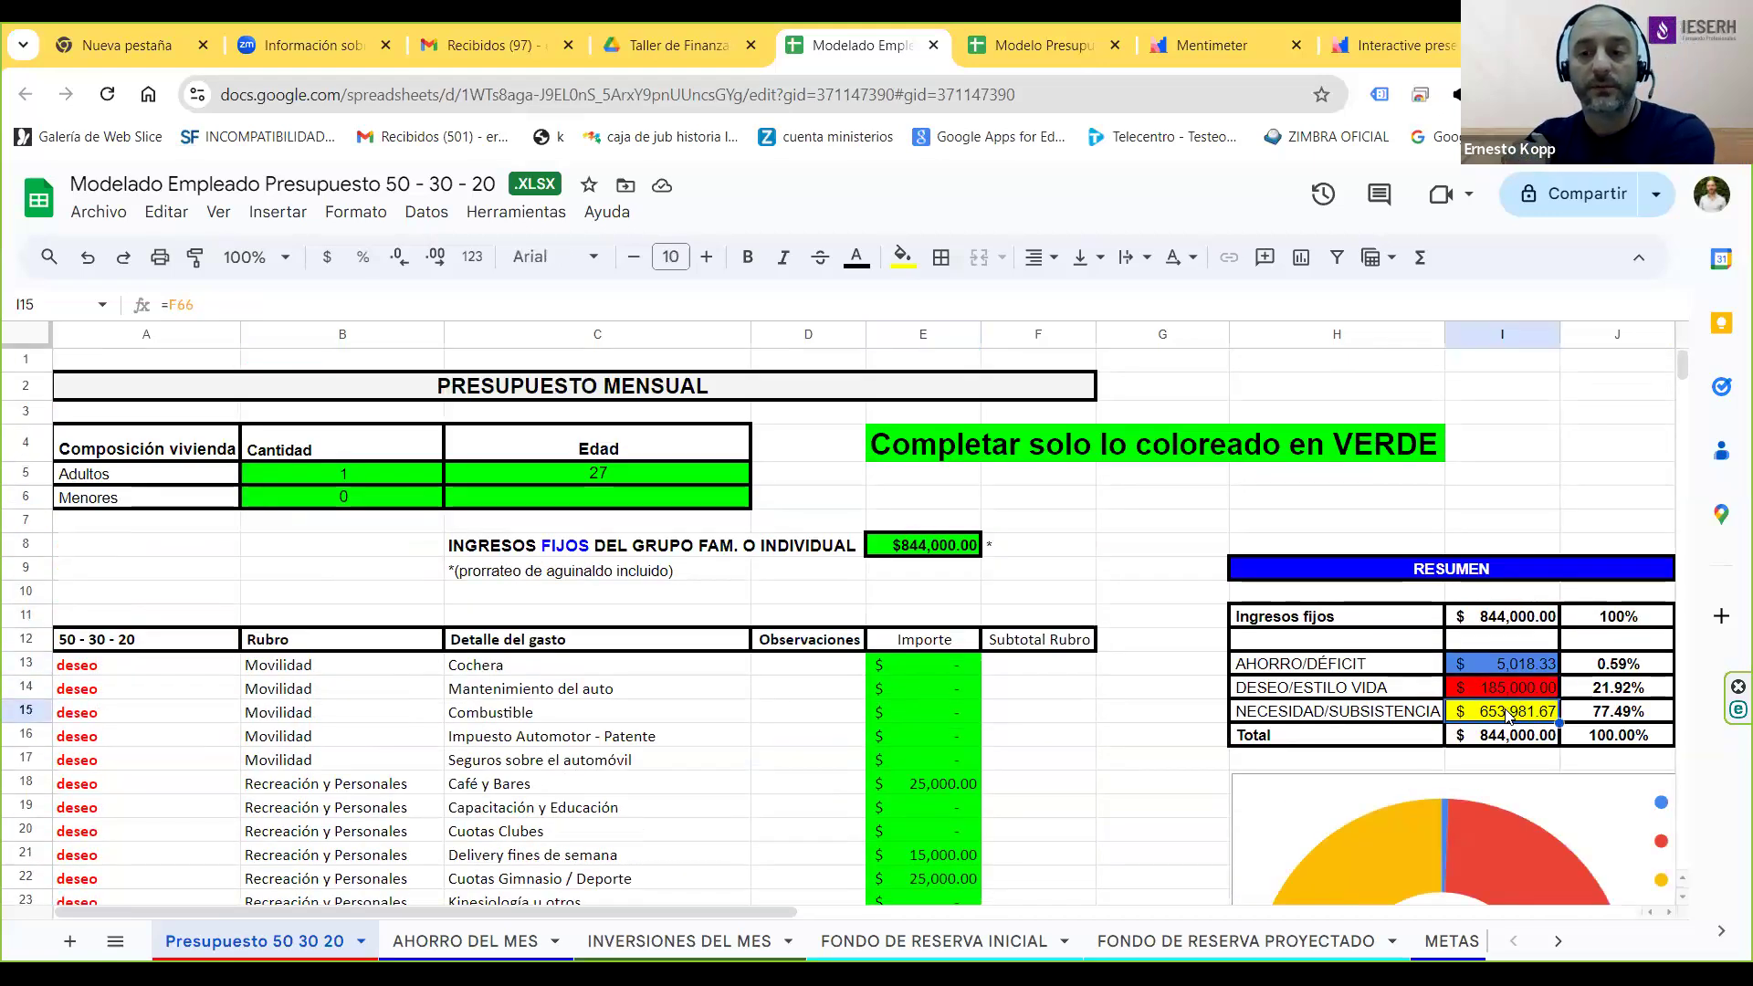
{"action": "left_click", "coordinate": [1519, 665]}
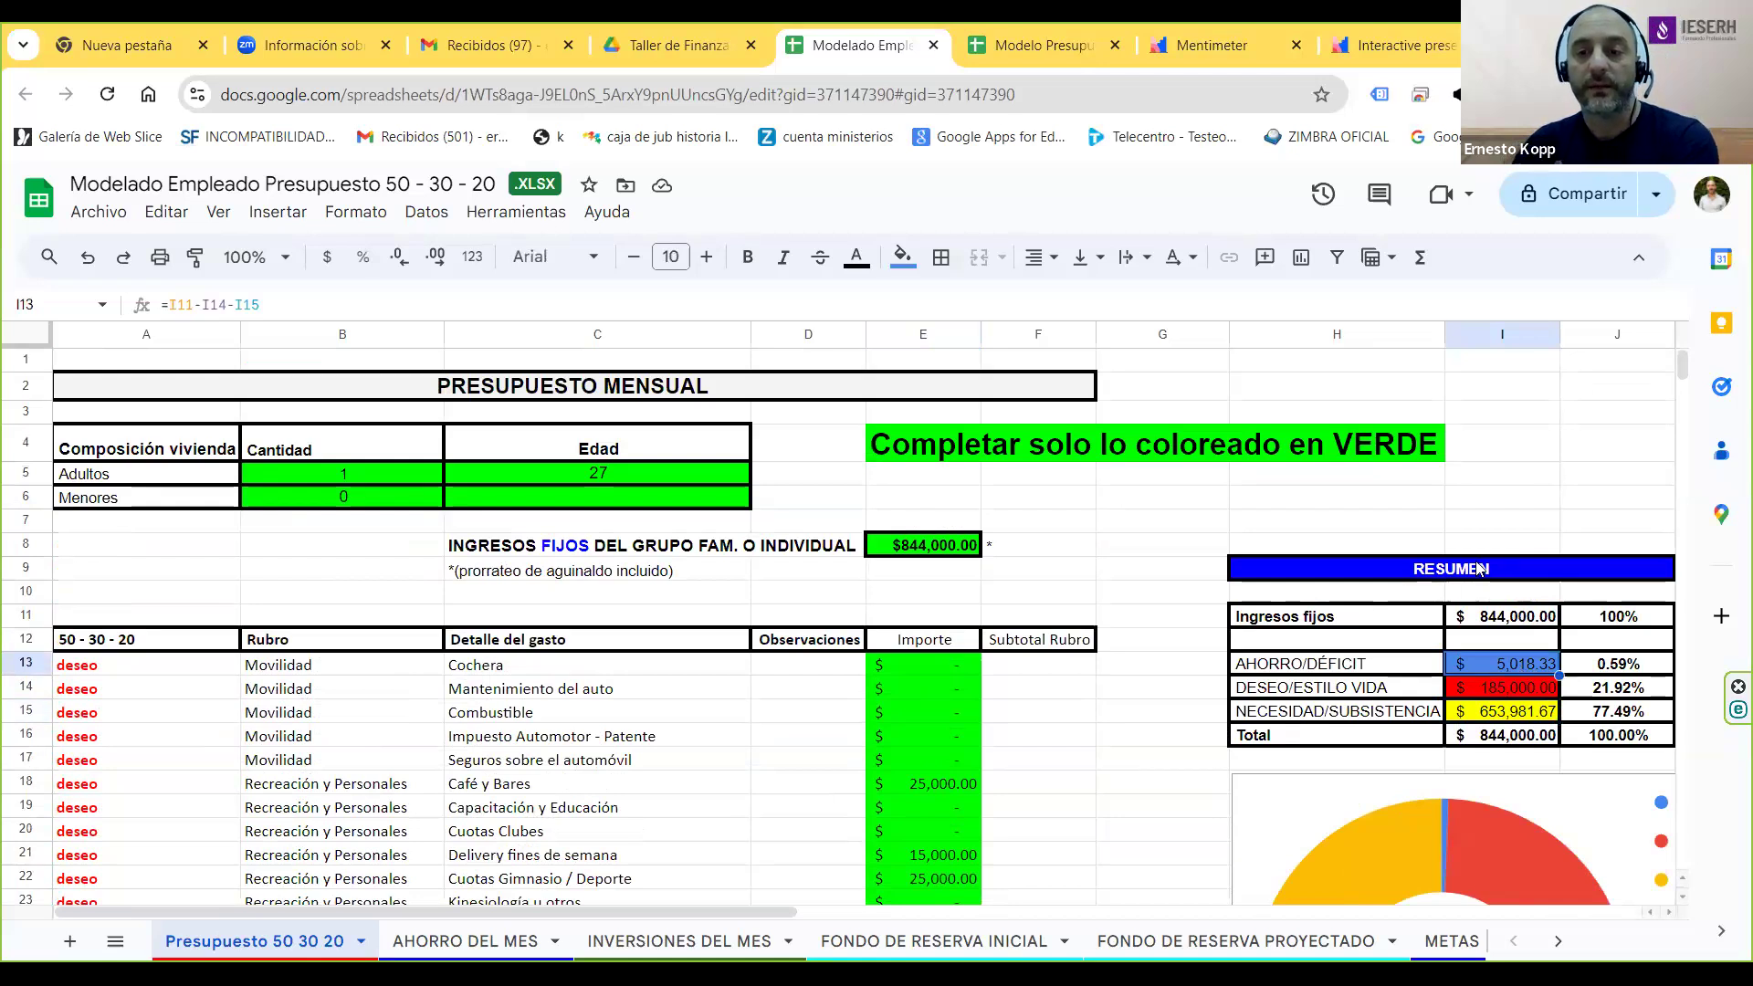
{"action": "left_click_drag", "start_coordinate": [1374, 545], "coordinate": [1565, 735]}
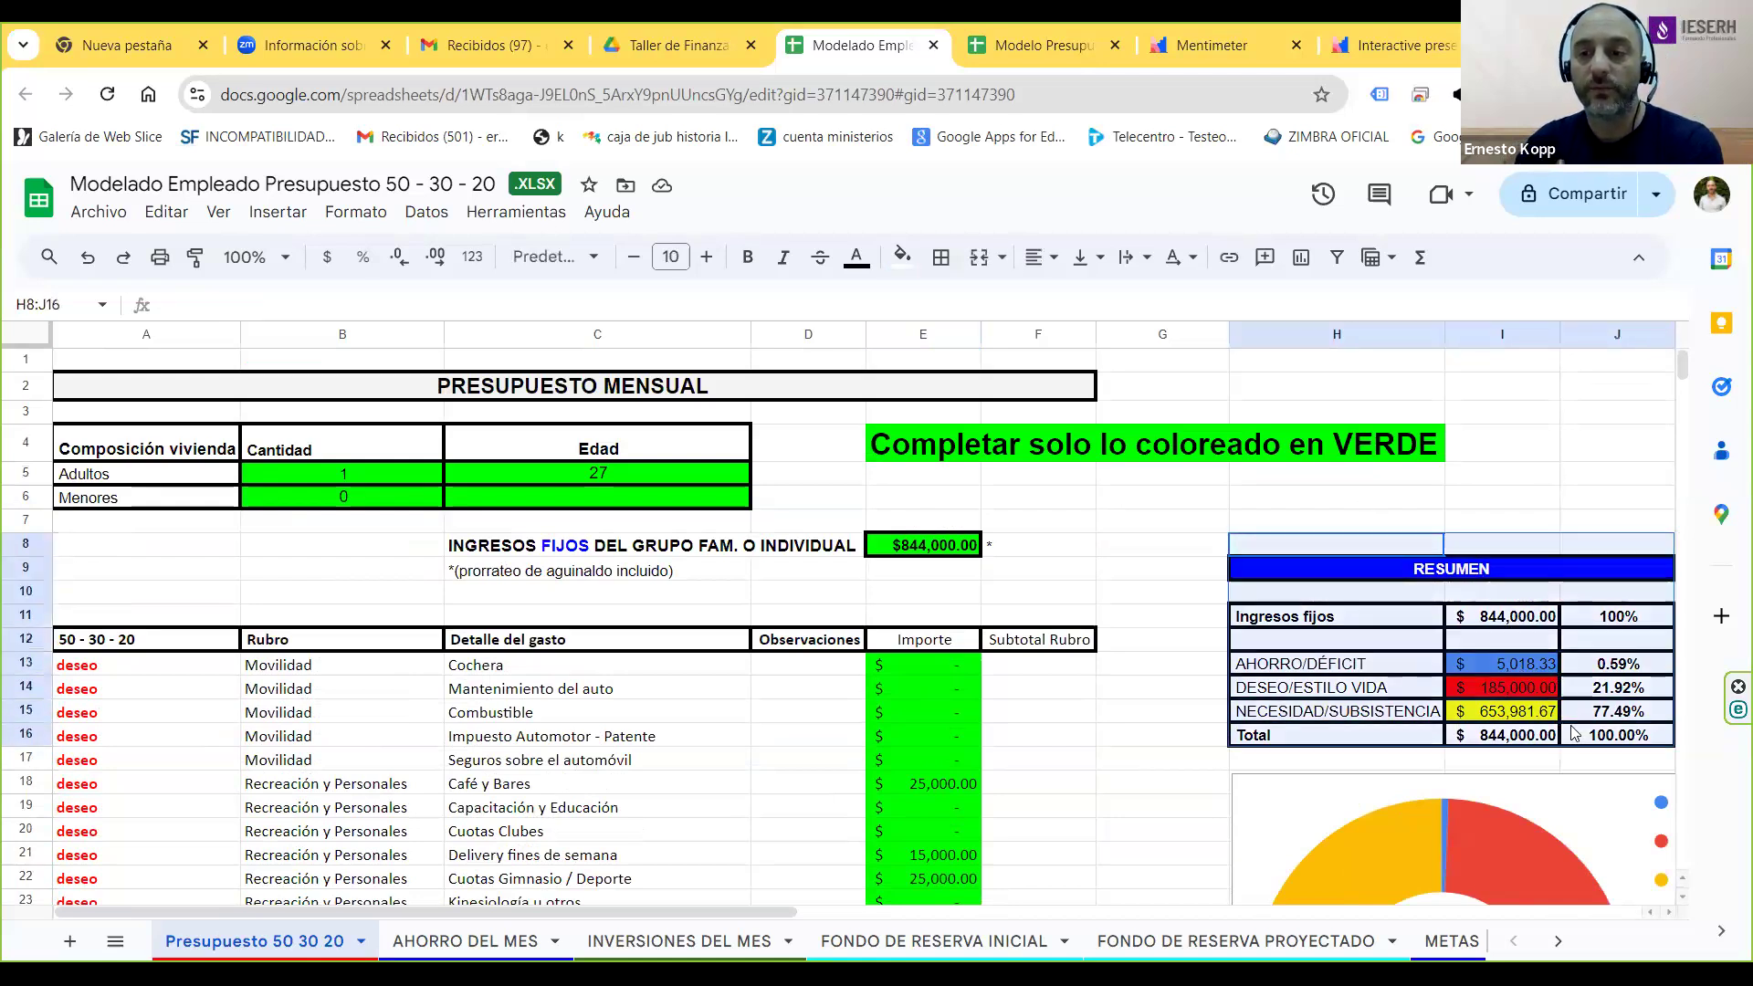
{"action": "left_click", "coordinate": [1502, 716]}
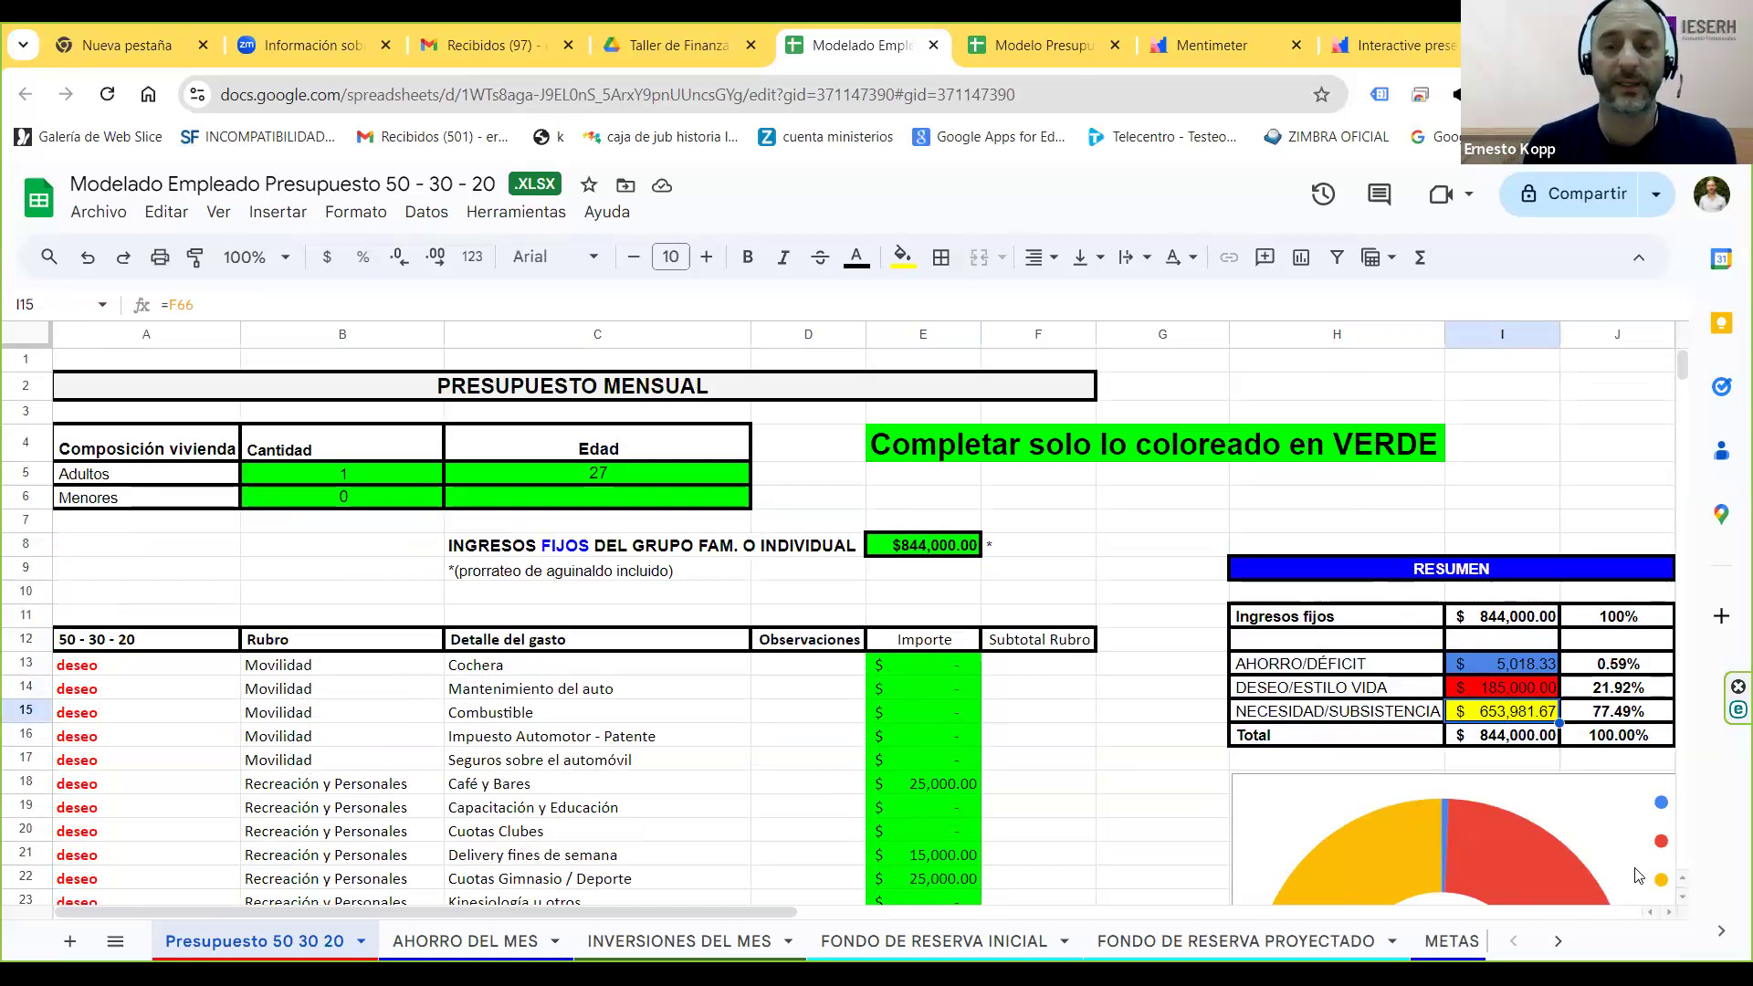
Step: Check the percentage formulas for NECESIDAD/SUBSISTENCIA, DESEO/ESTILO VIDA and AHORRO/DÉFICIT in the RESUMEN table
{"action": "key", "text": "Right"}
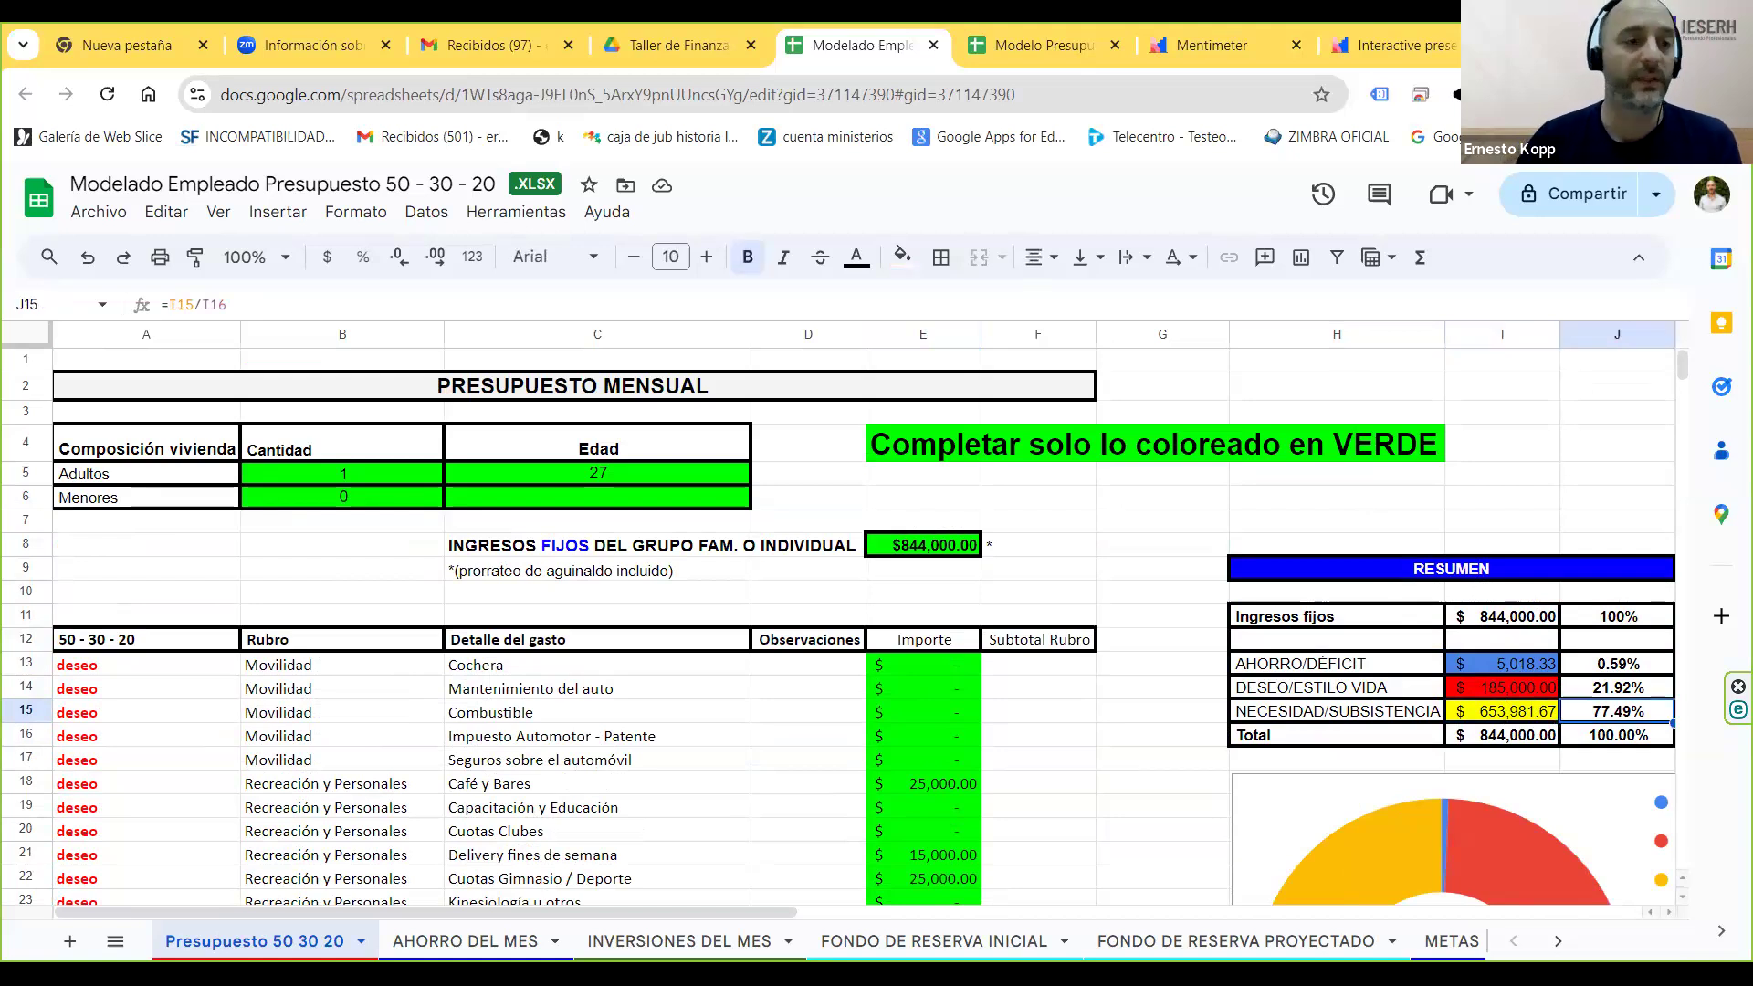
{"action": "left_click", "coordinate": [1605, 694]}
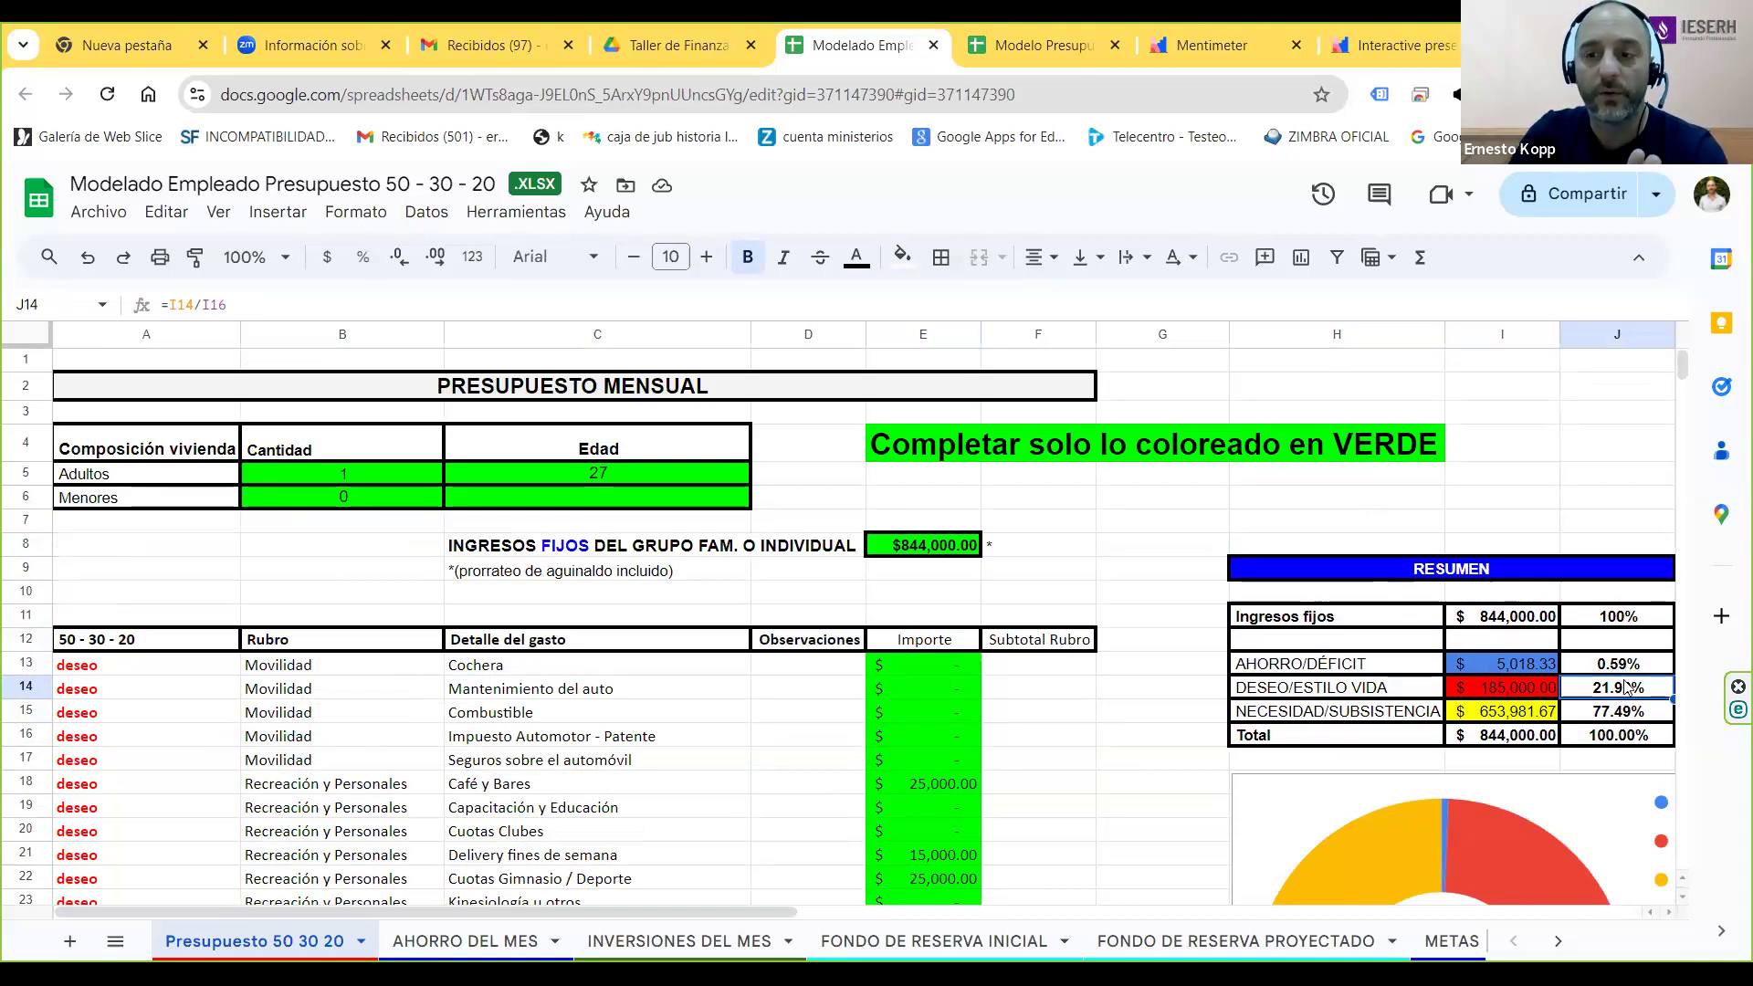
{"action": "left_click", "coordinate": [1618, 672]}
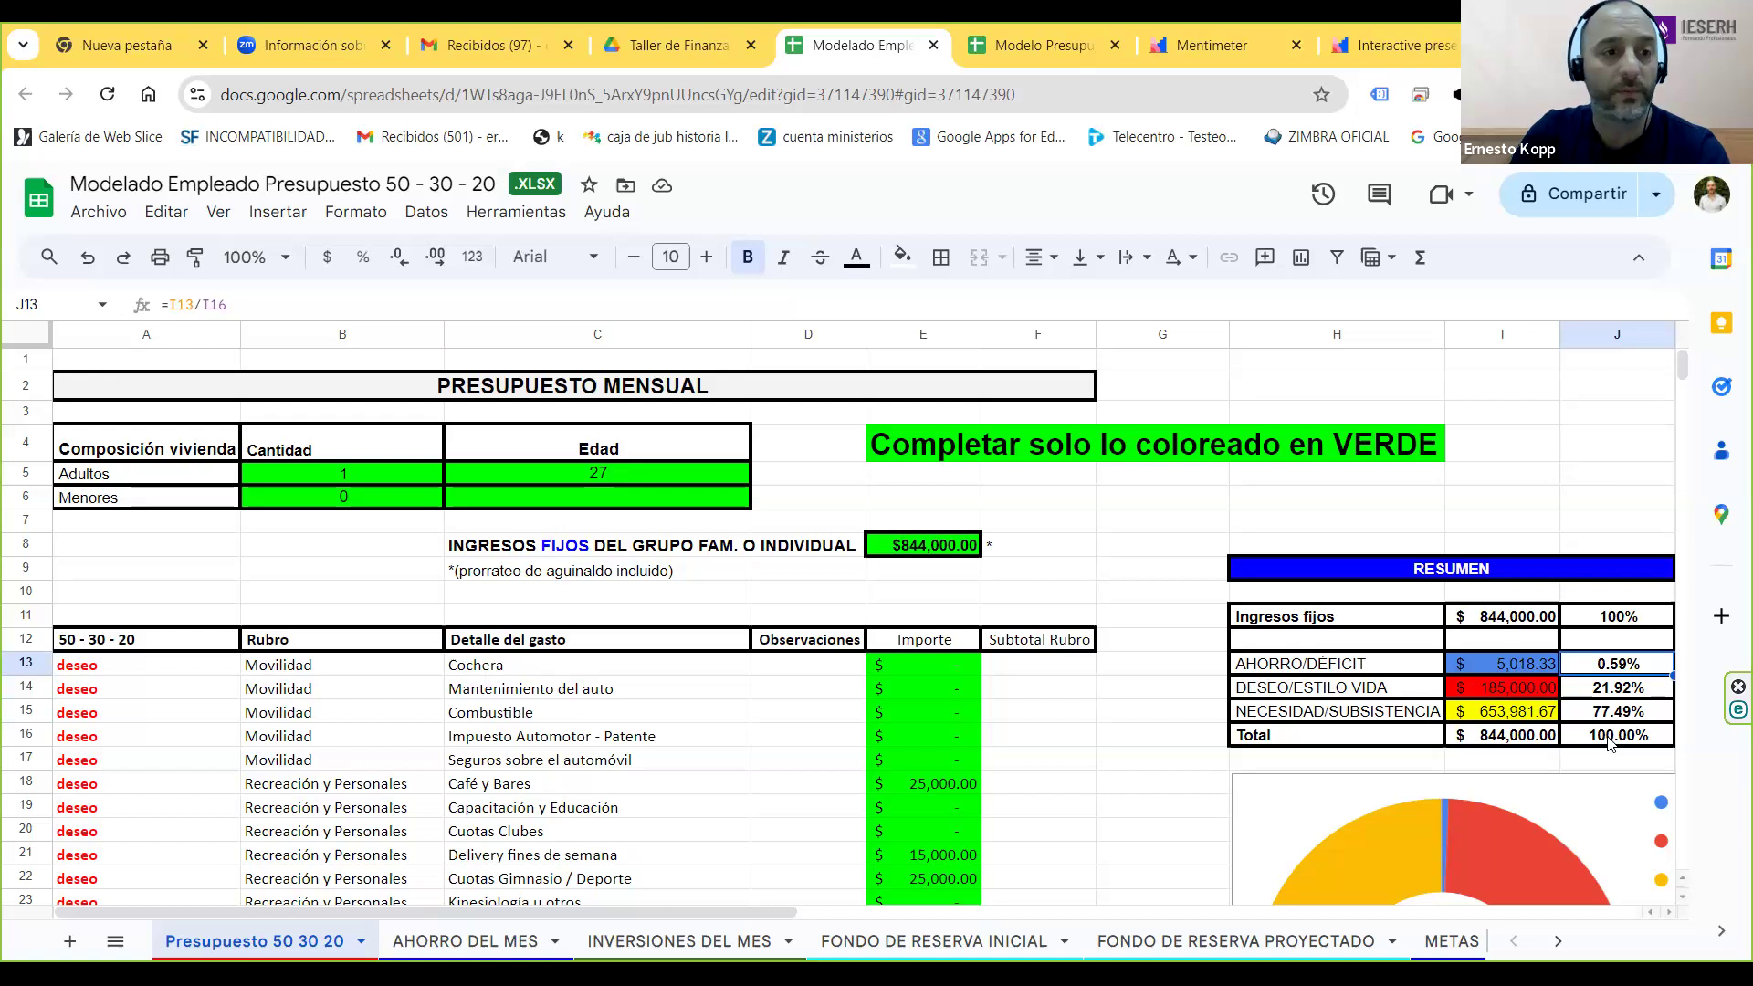
Step: Examine the donut chart below the RESUMEN table, including its full legend of savings, desire and necessity shares
{"action": "scroll", "coordinate": [1606, 732], "scroll_direction": "down", "scroll_amount": 3}
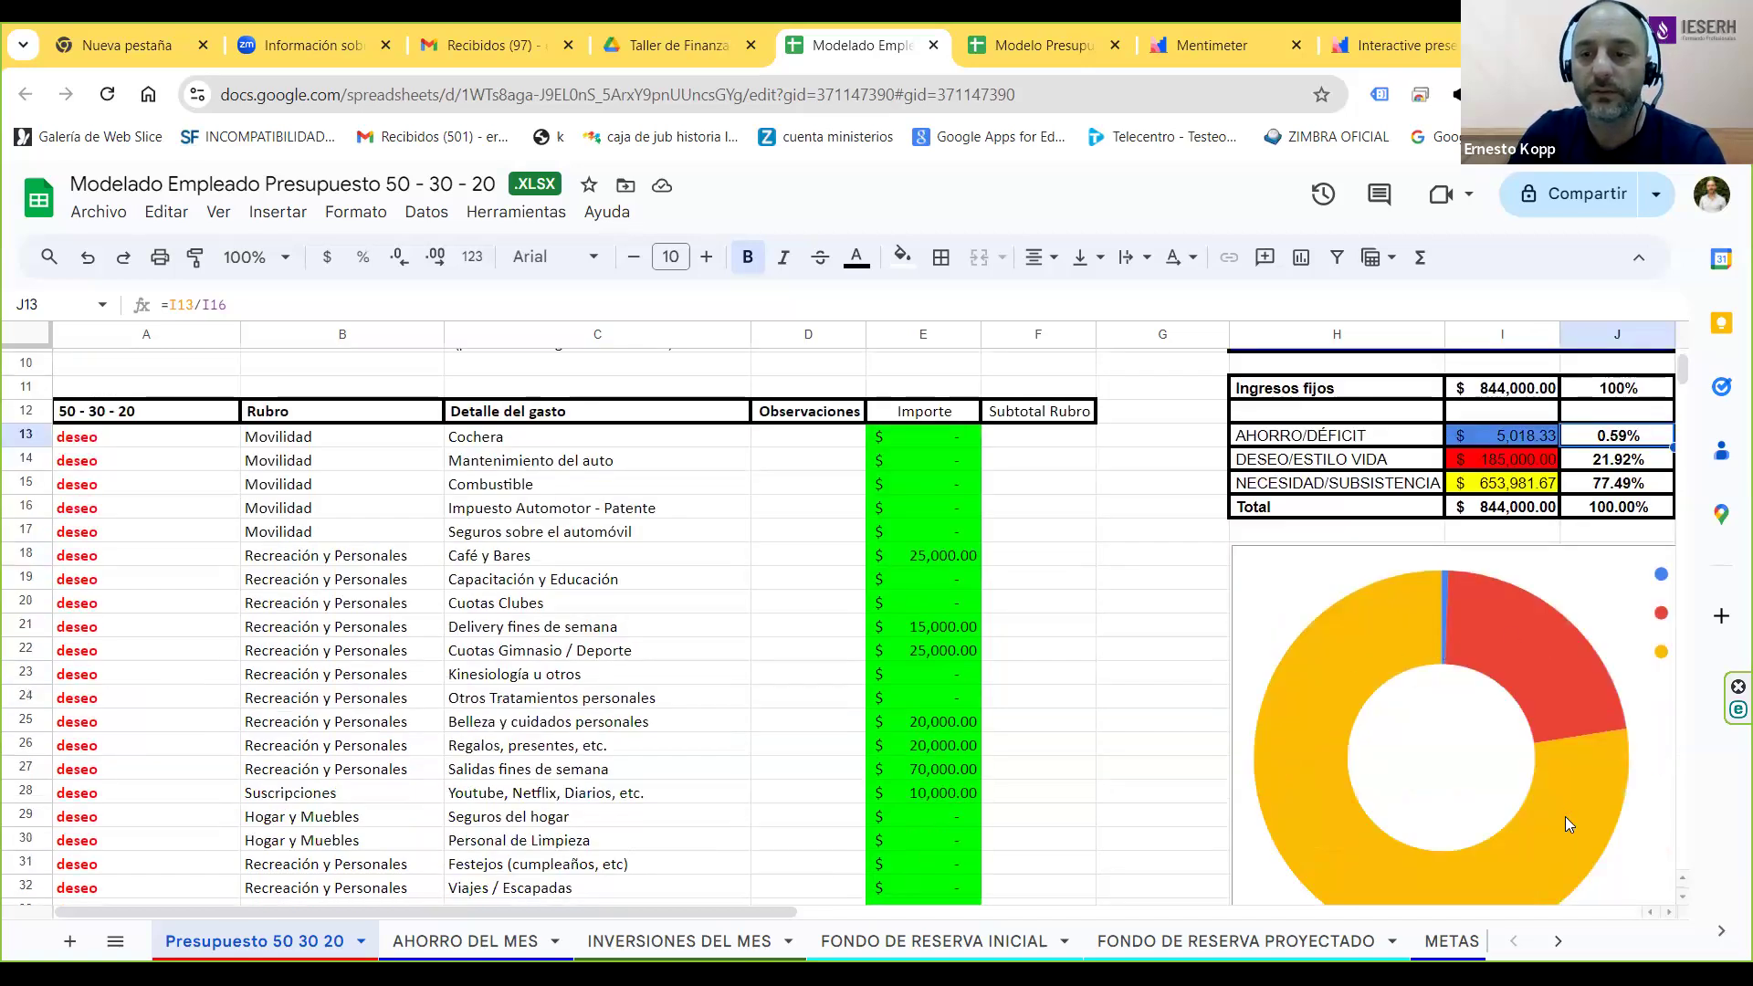
{"action": "scroll", "coordinate": [1565, 816], "scroll_direction": "down", "scroll_amount": 1}
{"action": "left_click", "coordinate": [1453, 769]}
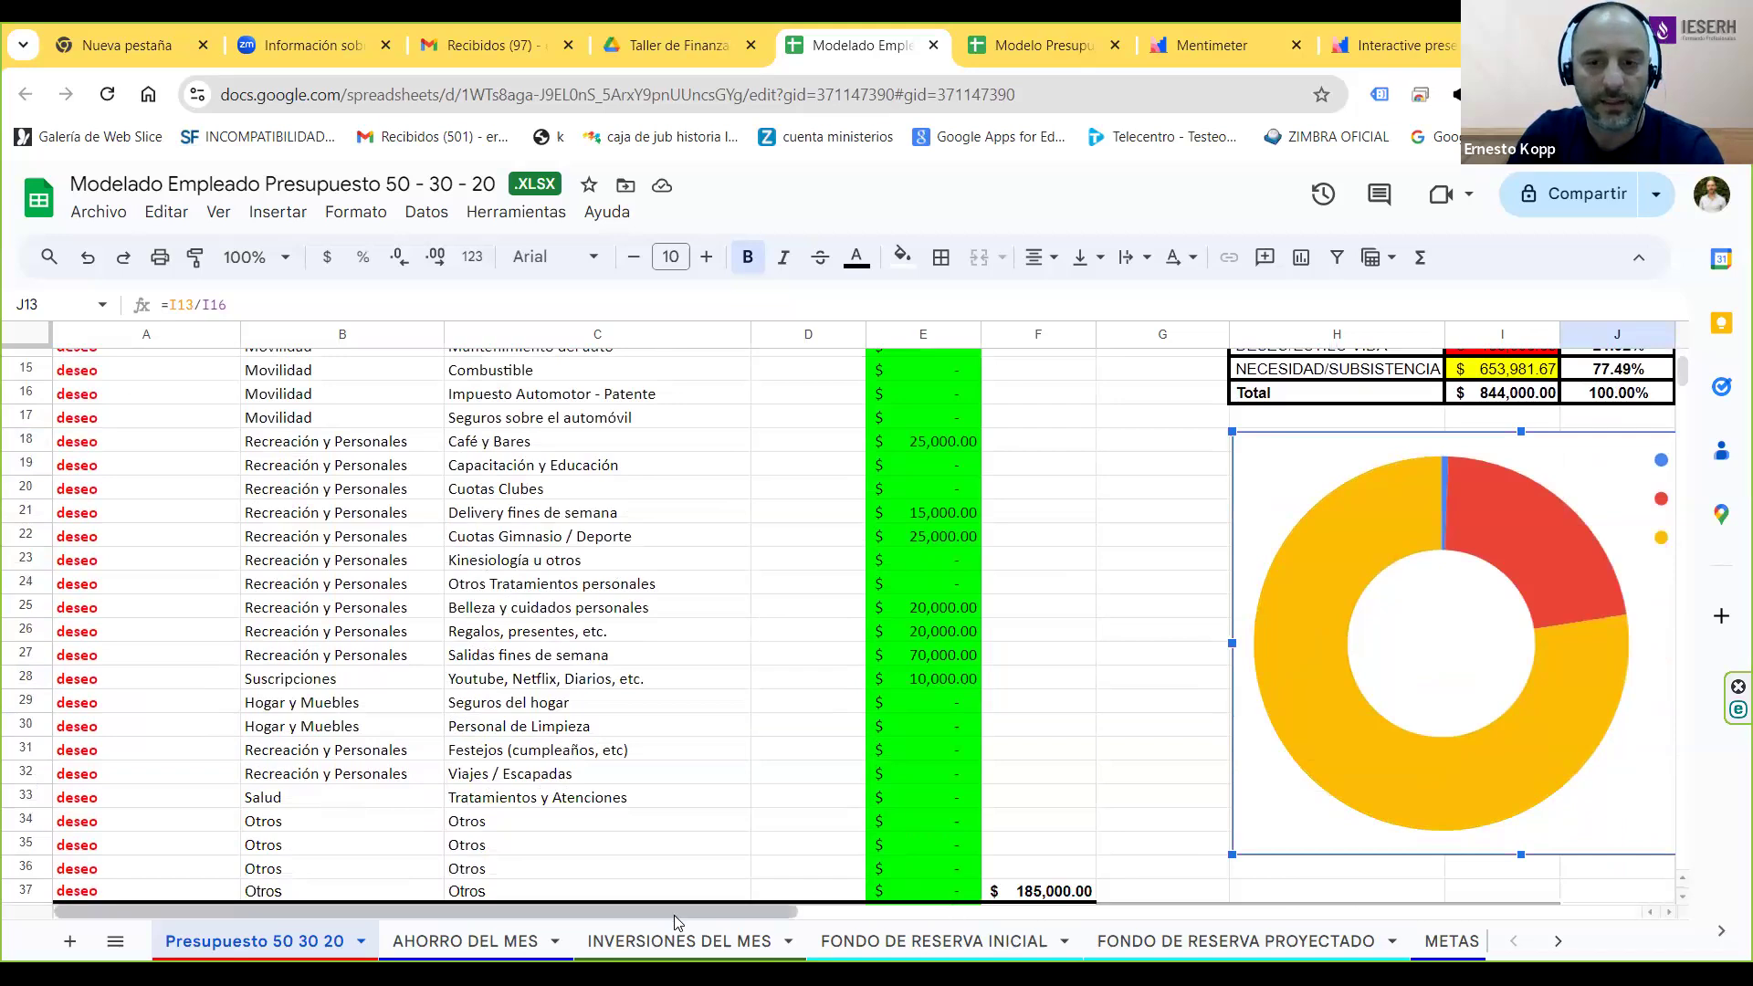
{"action": "left_click_drag", "start_coordinate": [671, 911], "coordinate": [922, 911]}
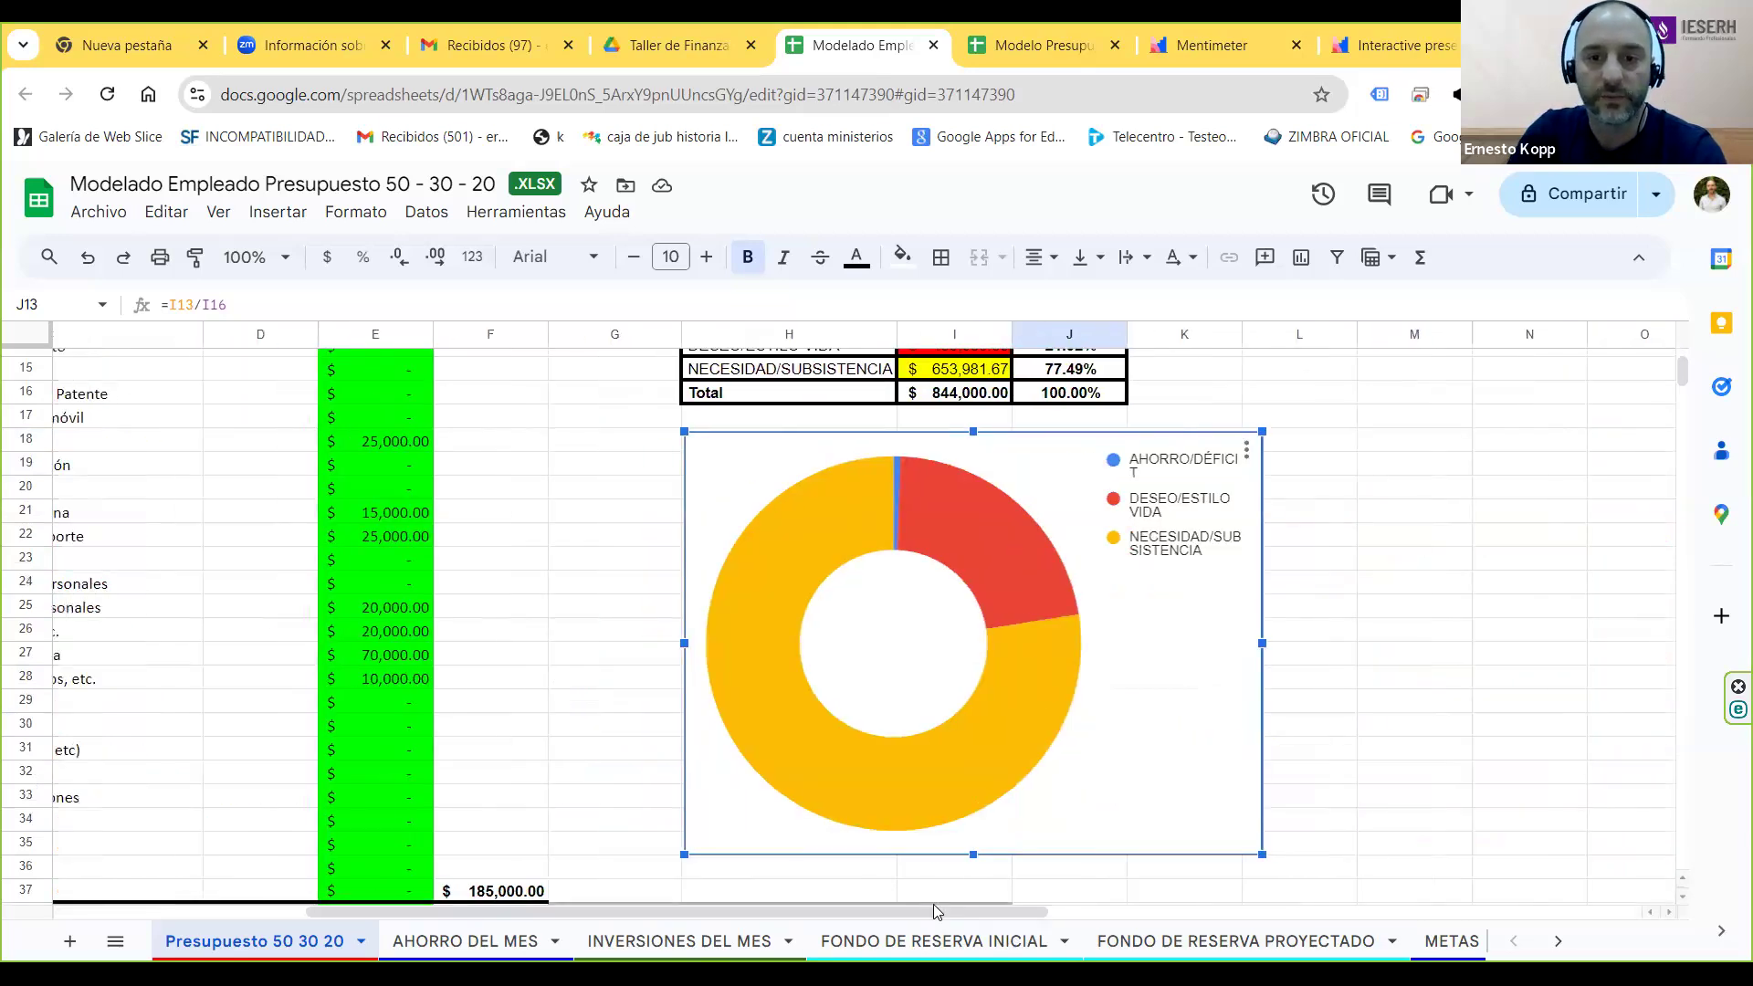
Step: Review the Cuotas Gimnasio / Deporte amount among the deseo expenses together with the RESUMEN table
{"action": "scroll", "coordinate": [937, 898], "scroll_direction": "up", "scroll_amount": 2}
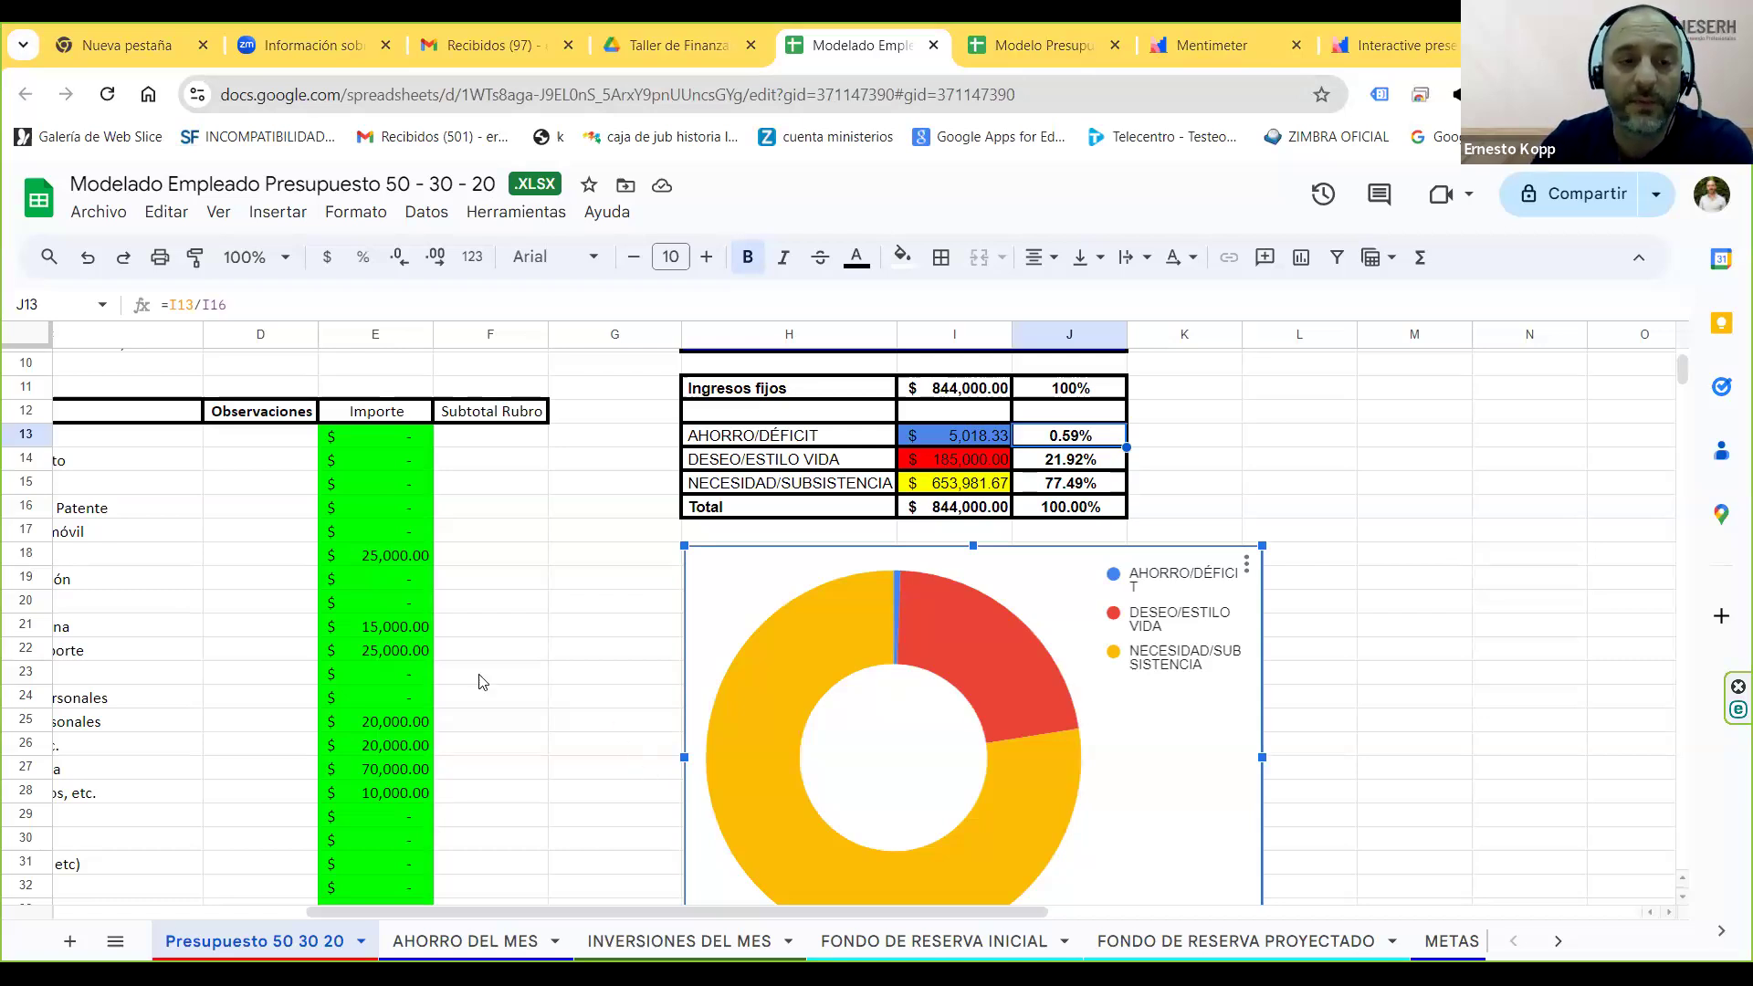
{"action": "left_click", "coordinate": [439, 660]}
{"action": "key", "text": "Left"}
{"action": "key", "text": "Left"}
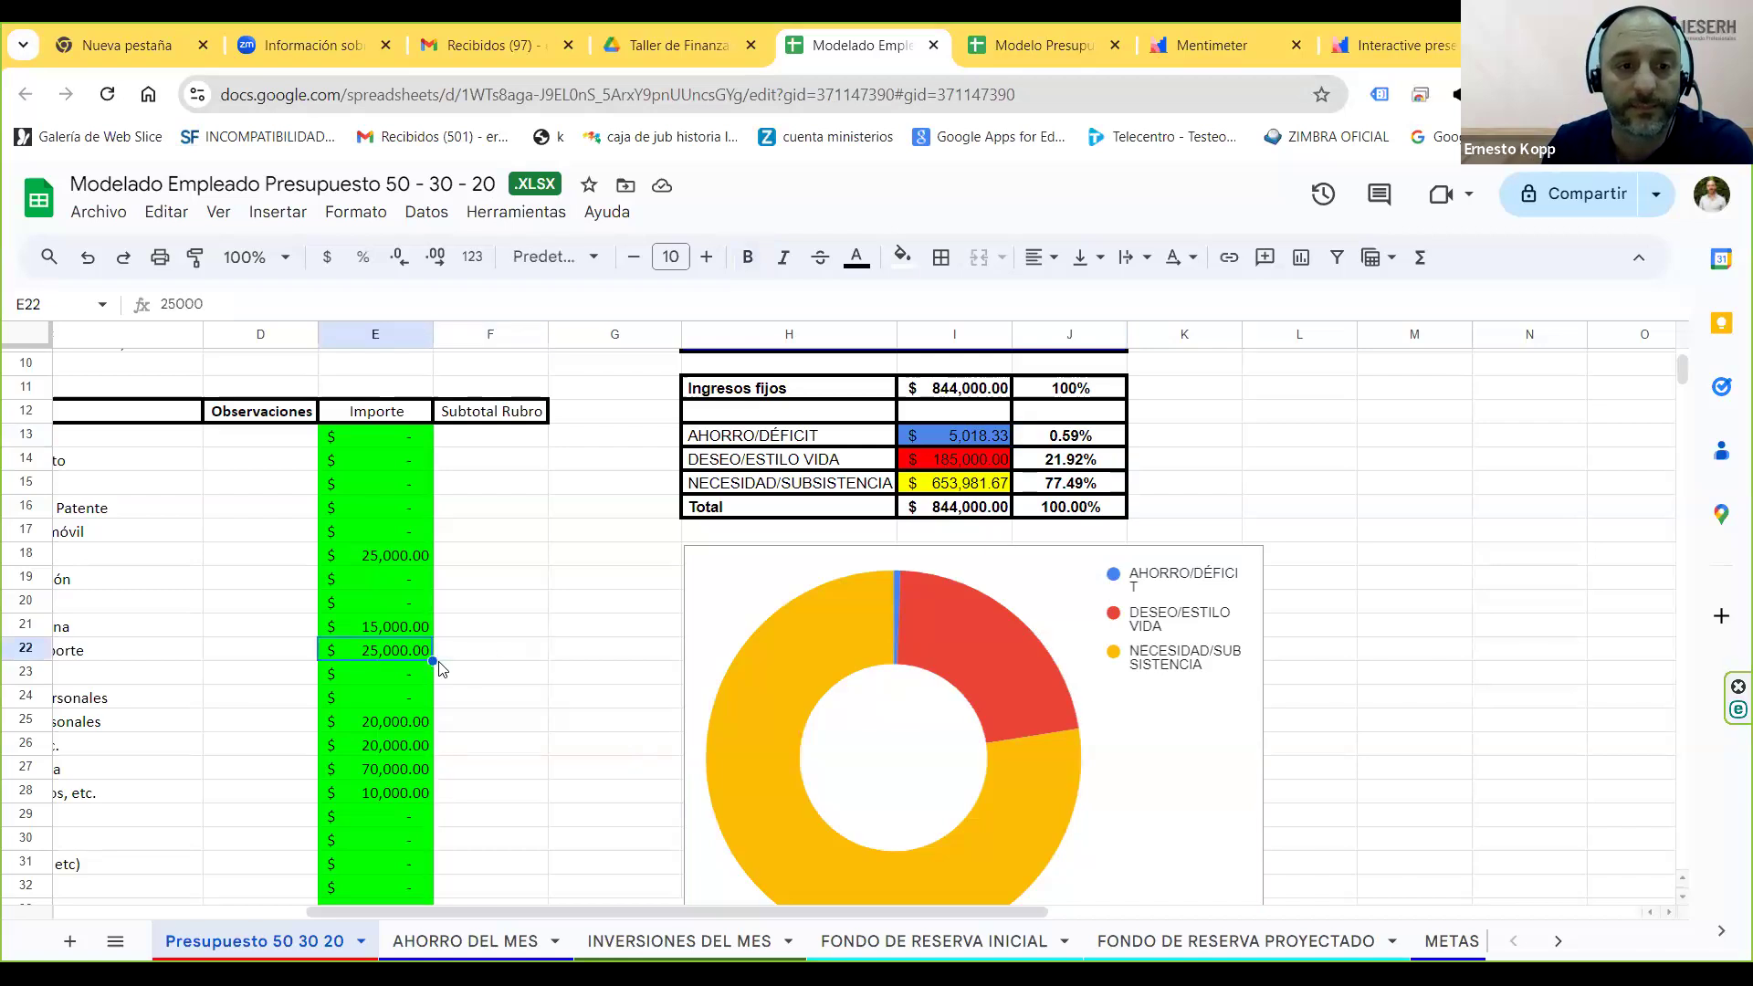
{"action": "scroll", "coordinate": [439, 669], "scroll_direction": "left", "scroll_amount": 5}
{"action": "key", "text": "Right"}
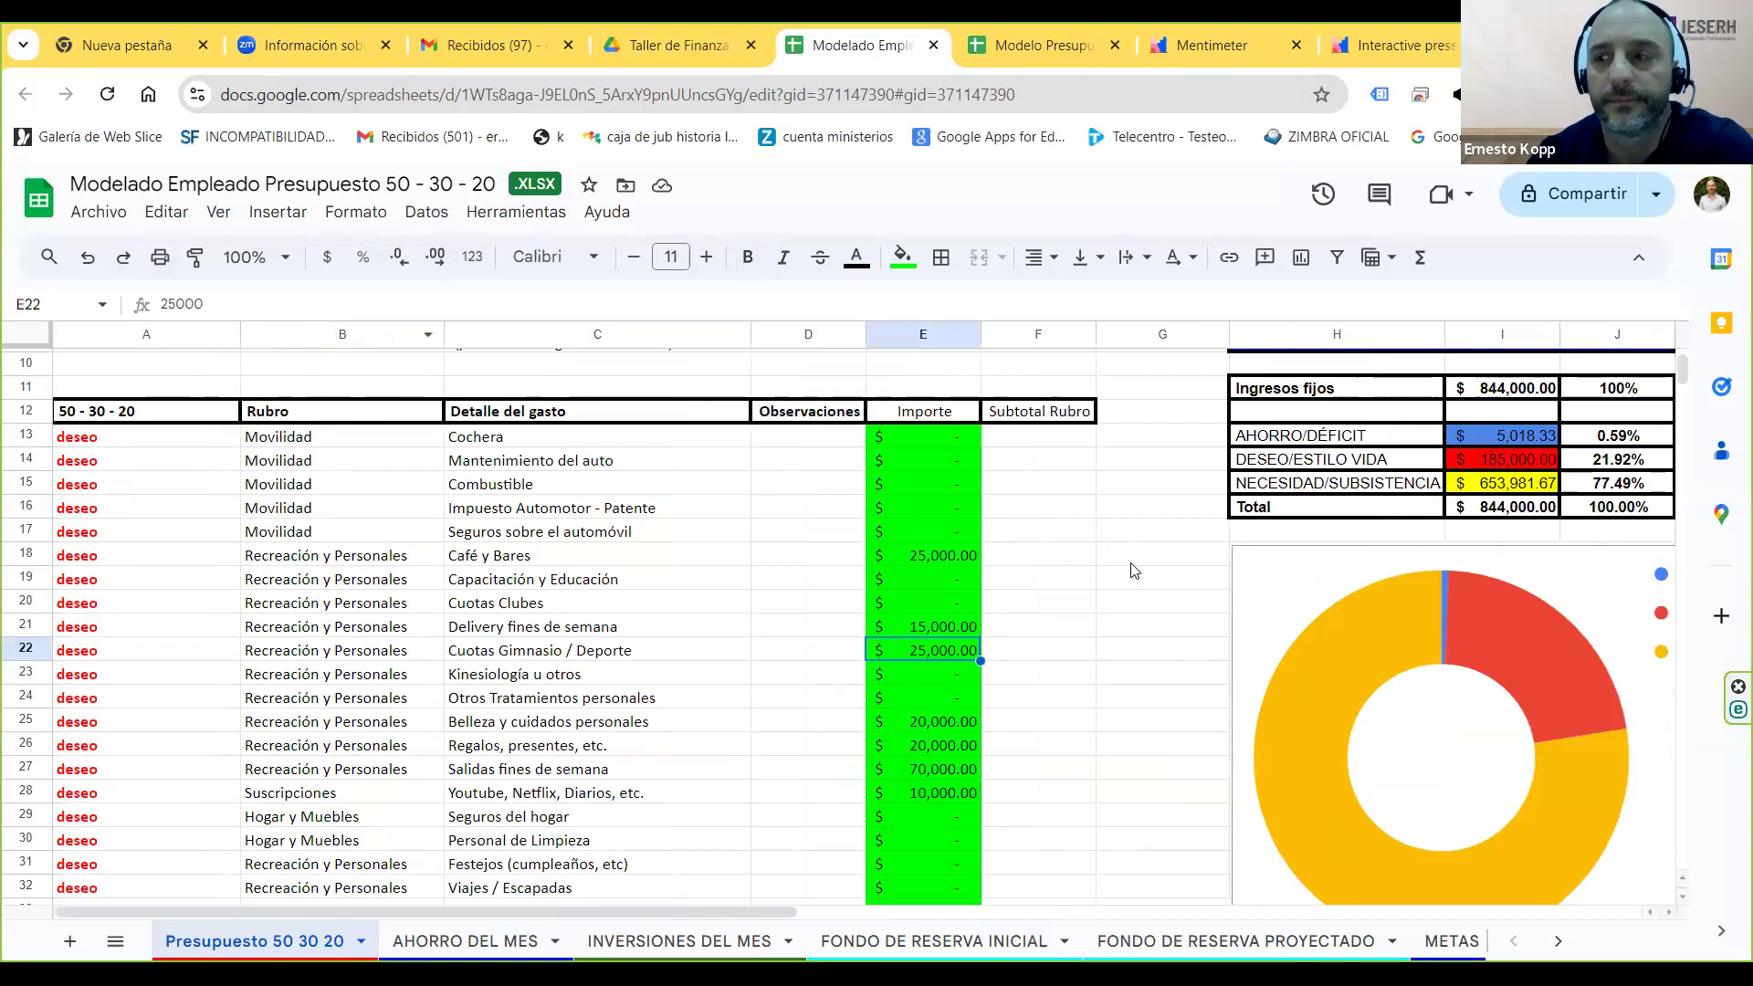
{"action": "scroll", "coordinate": [1132, 565], "scroll_direction": "up", "scroll_amount": 2}
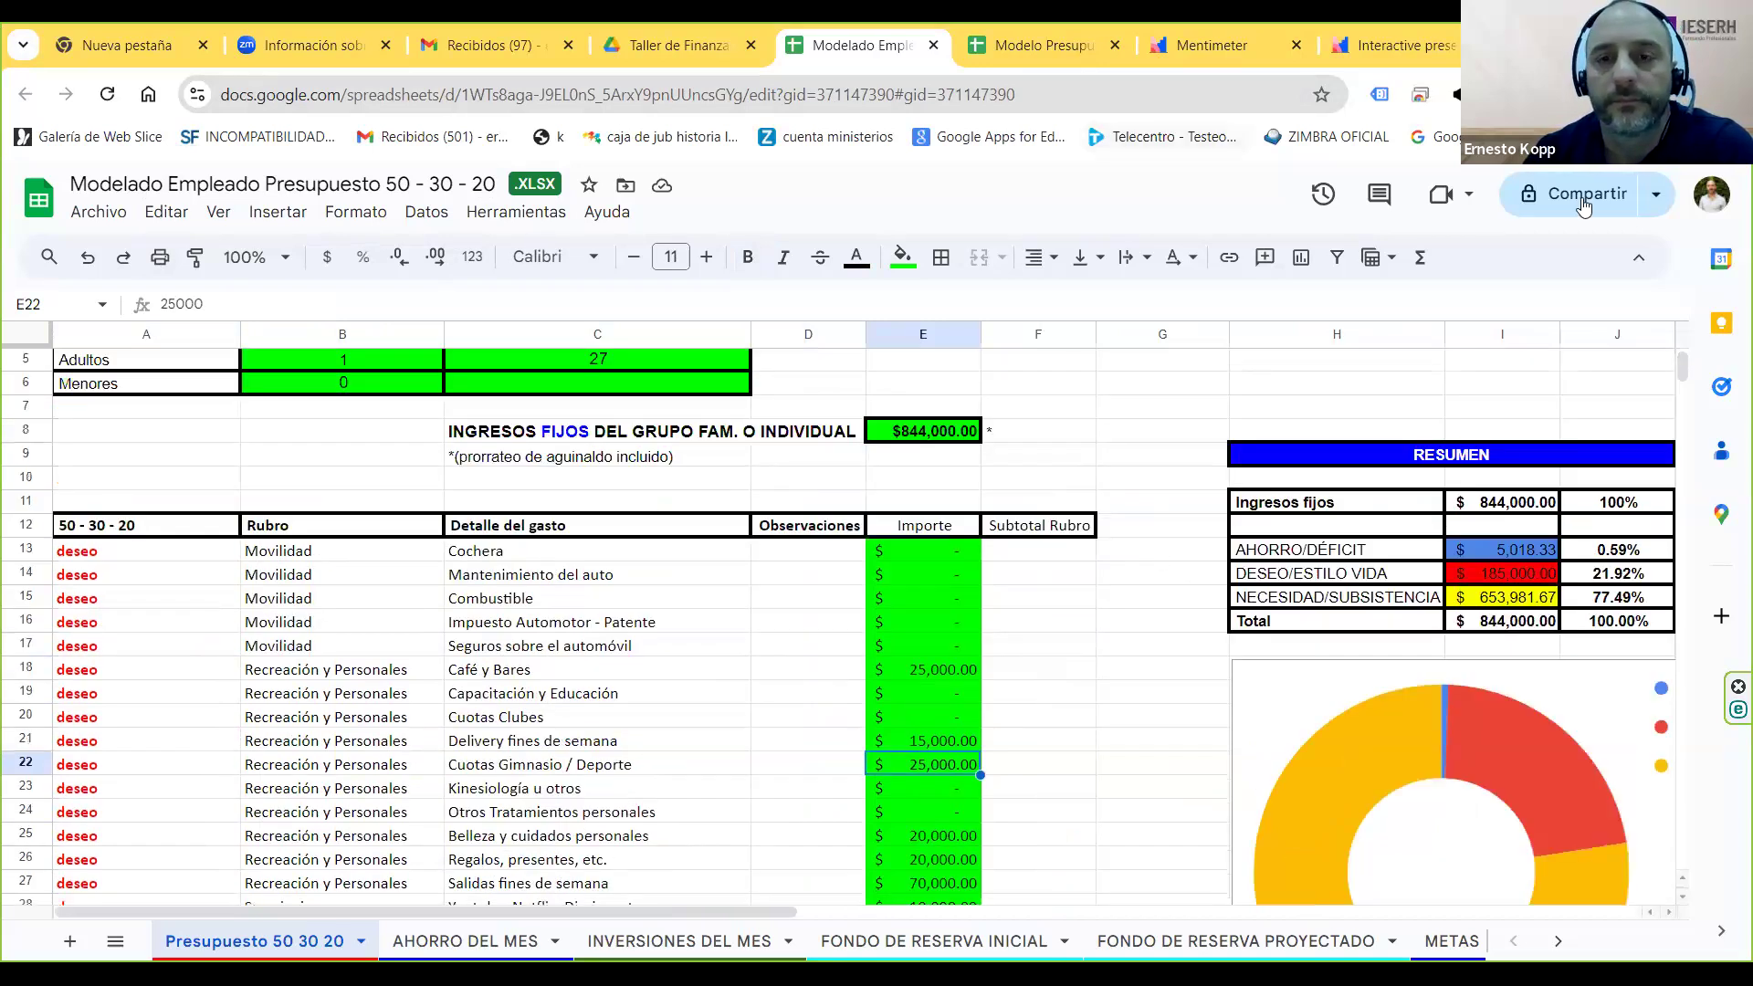
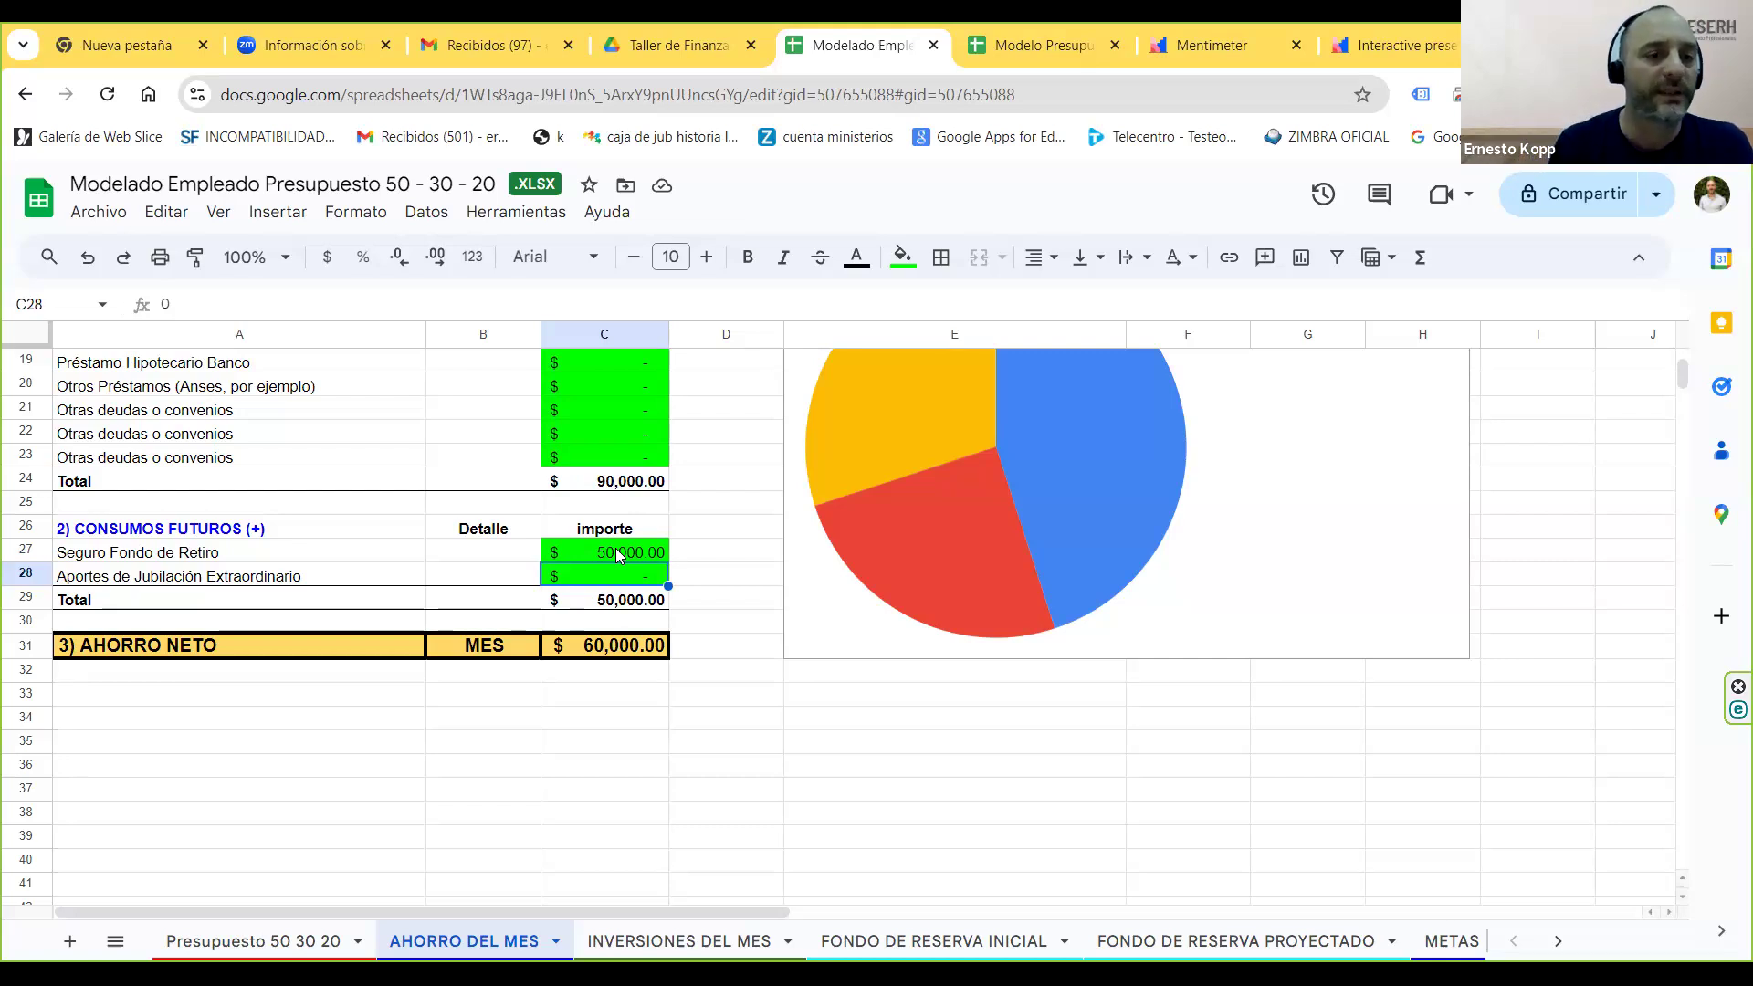
Step: Check the AHORRO NETO formula and the Seguro Fondo de Retiro amount in the AHORRO DEL MES sheet
{"action": "left_click", "coordinate": [662, 649]}
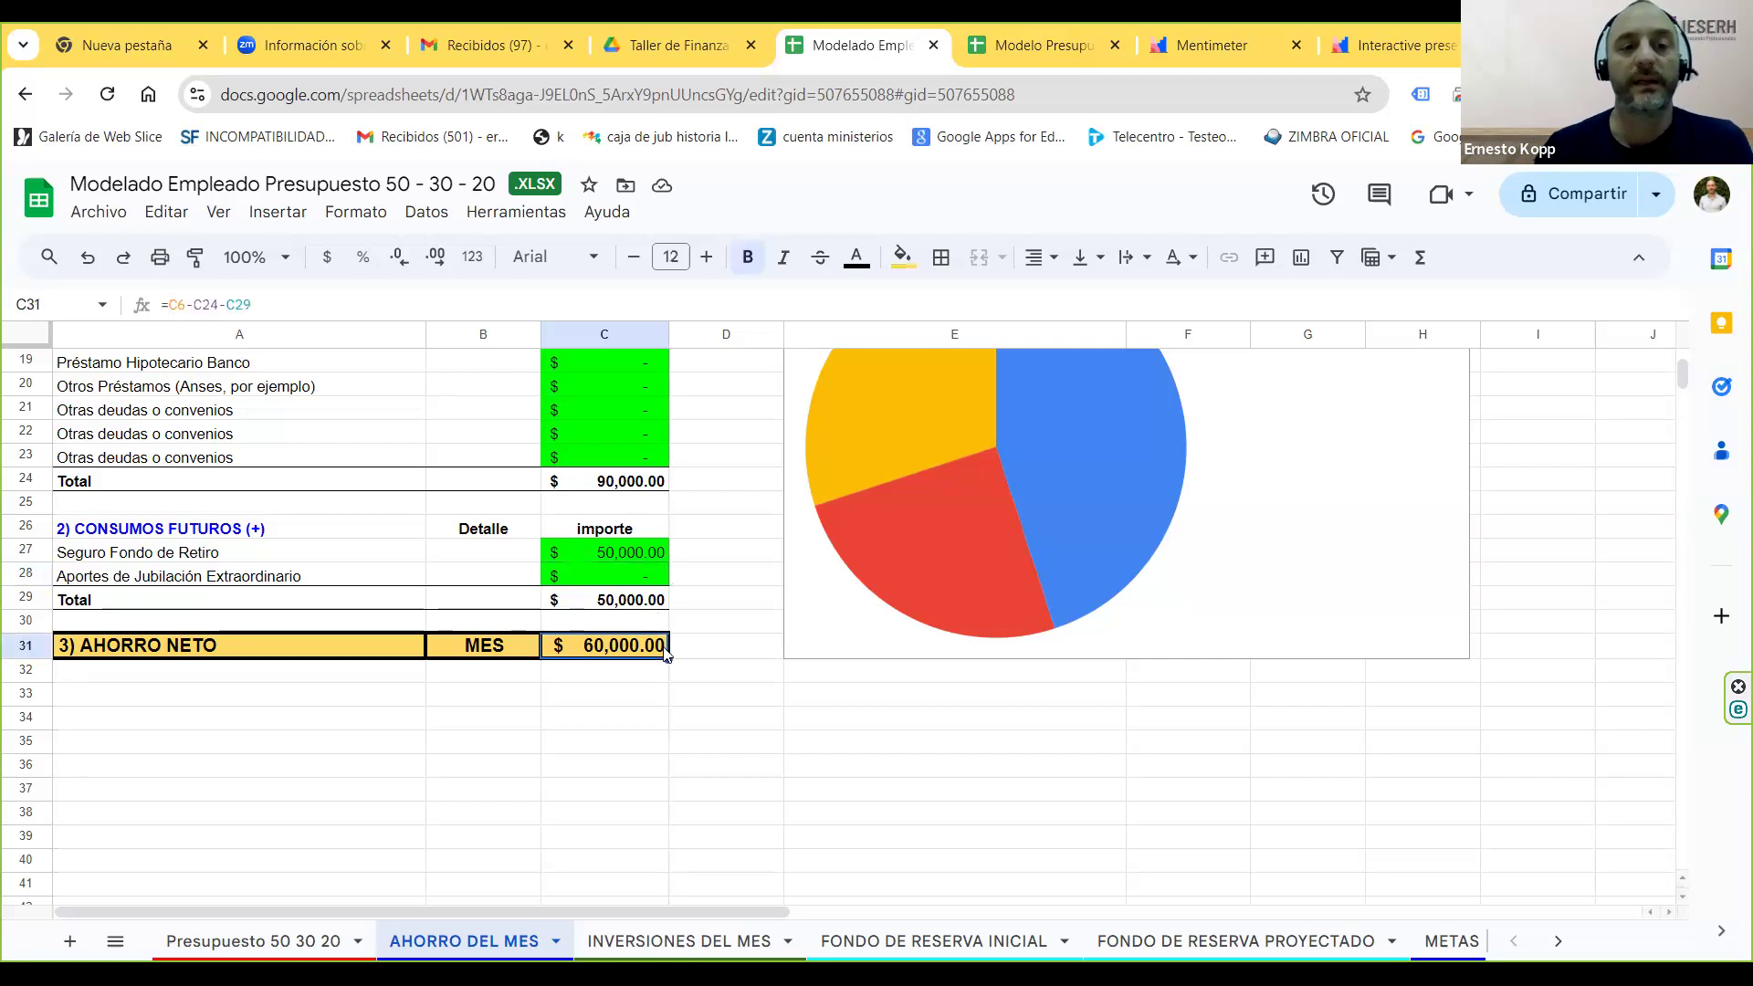
{"action": "scroll", "coordinate": [663, 650], "scroll_direction": "up", "scroll_amount": 3}
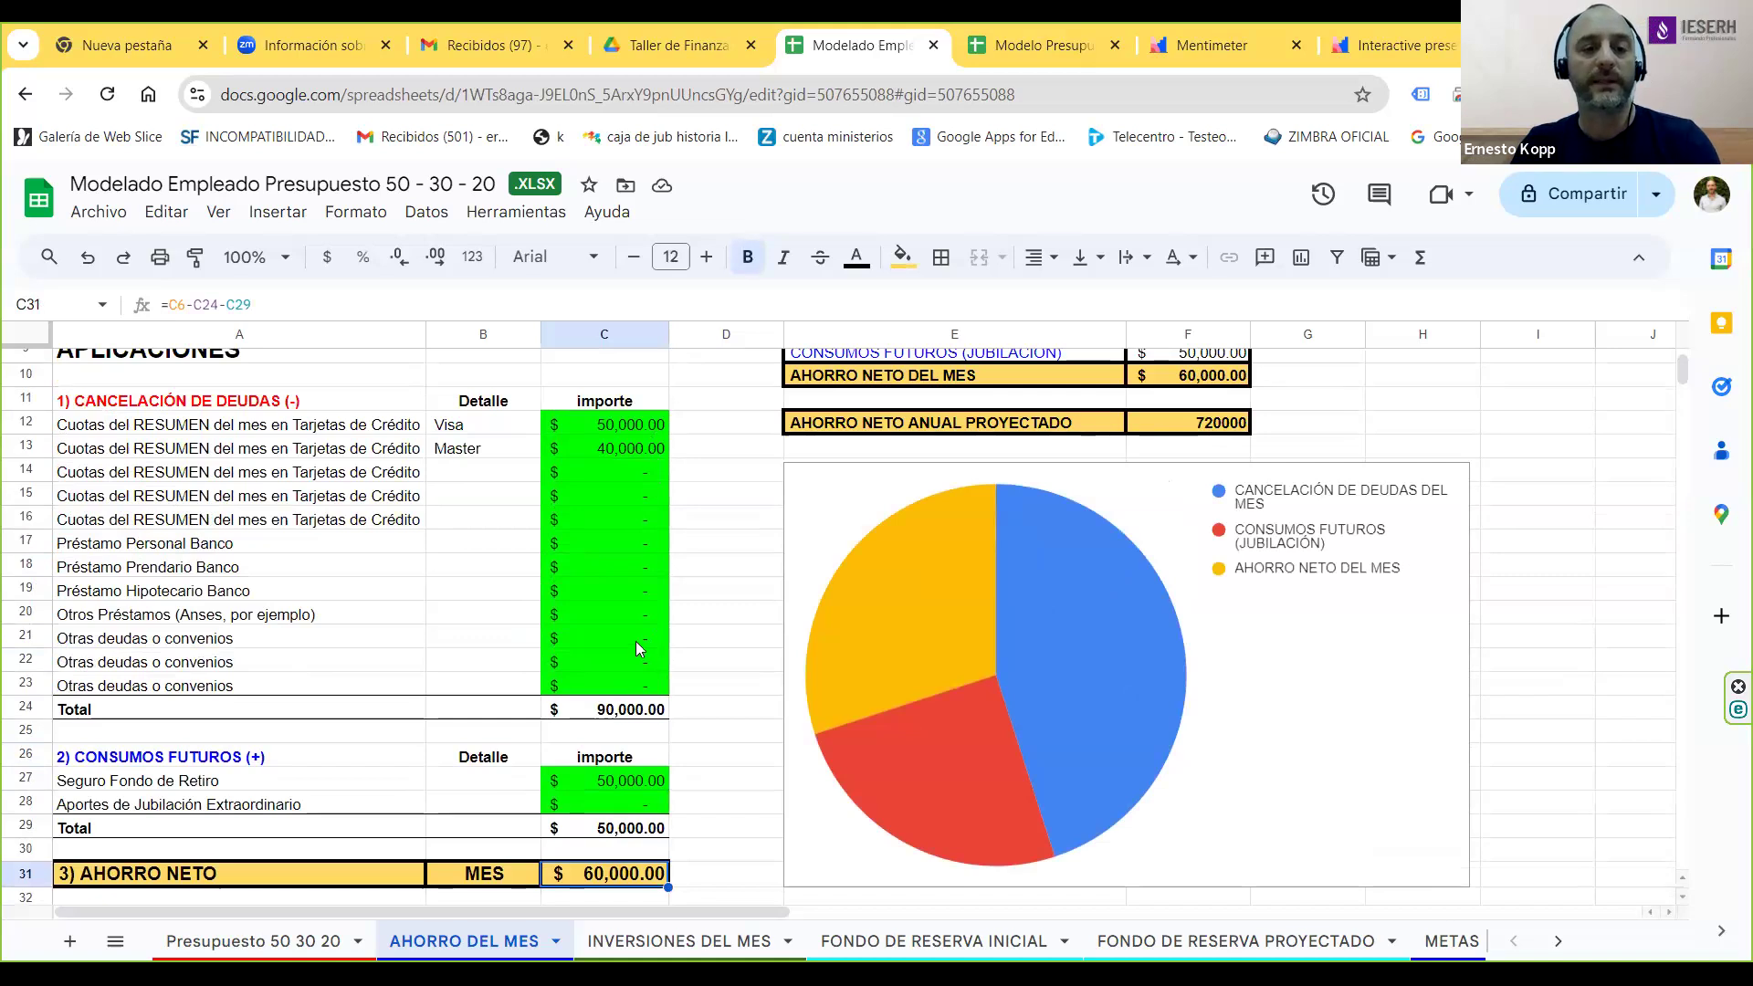
{"action": "scroll", "coordinate": [639, 654], "scroll_direction": "down", "scroll_amount": 2}
{"action": "left_click", "coordinate": [623, 674]}
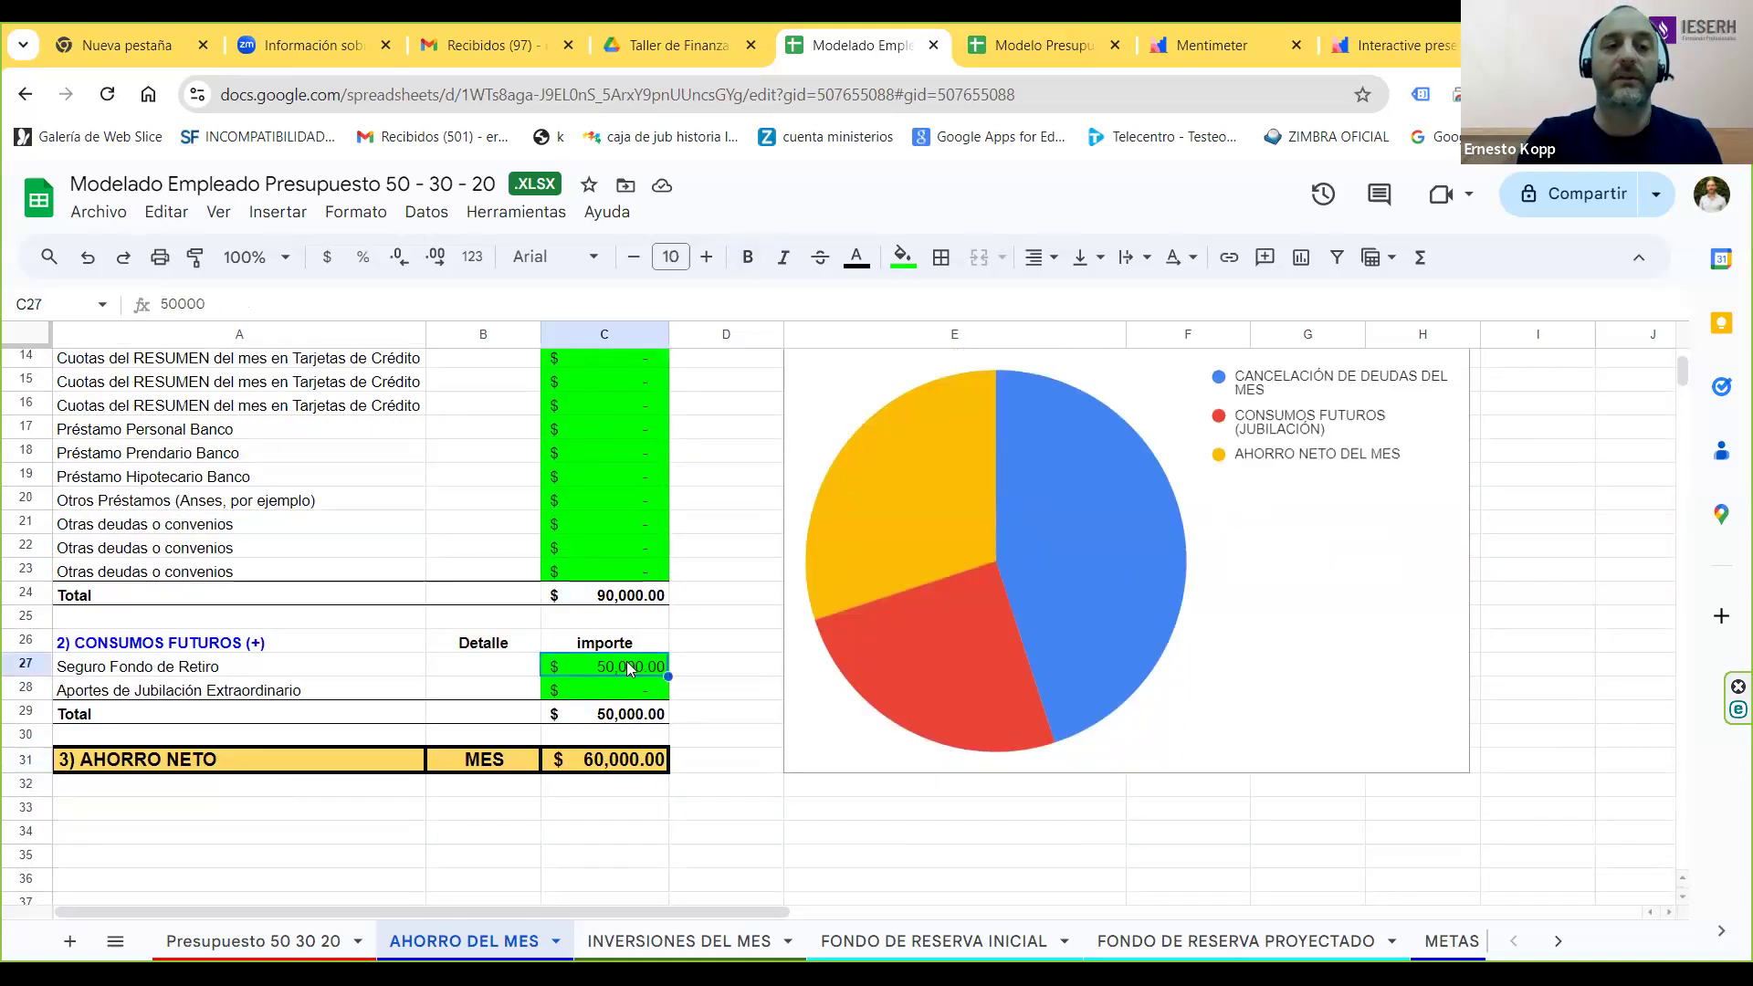
{"action": "left_click", "coordinate": [654, 768]}
Step: Check the formulas behind AHORRO NETO DEL MES and AHORRO NETO ANUAL PROYECTADO in the monthly savings summary
{"action": "scroll", "coordinate": [724, 784], "scroll_direction": "up", "scroll_amount": 5}
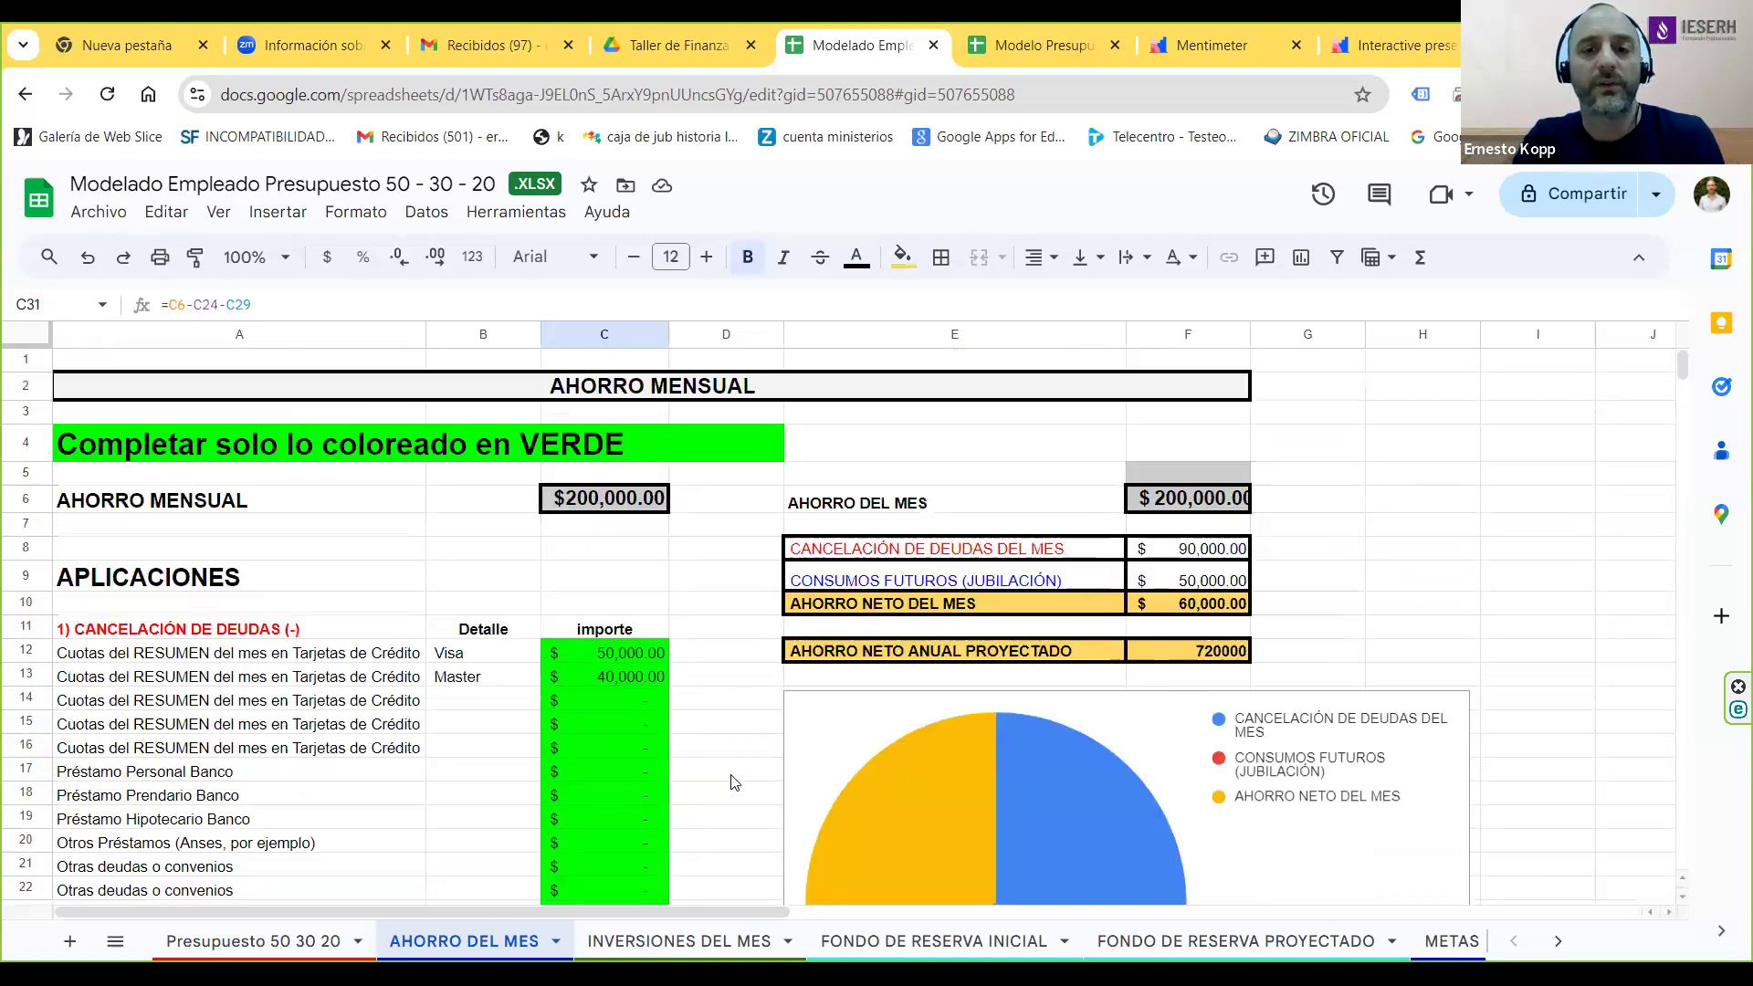
{"action": "left_click", "coordinate": [1191, 607]}
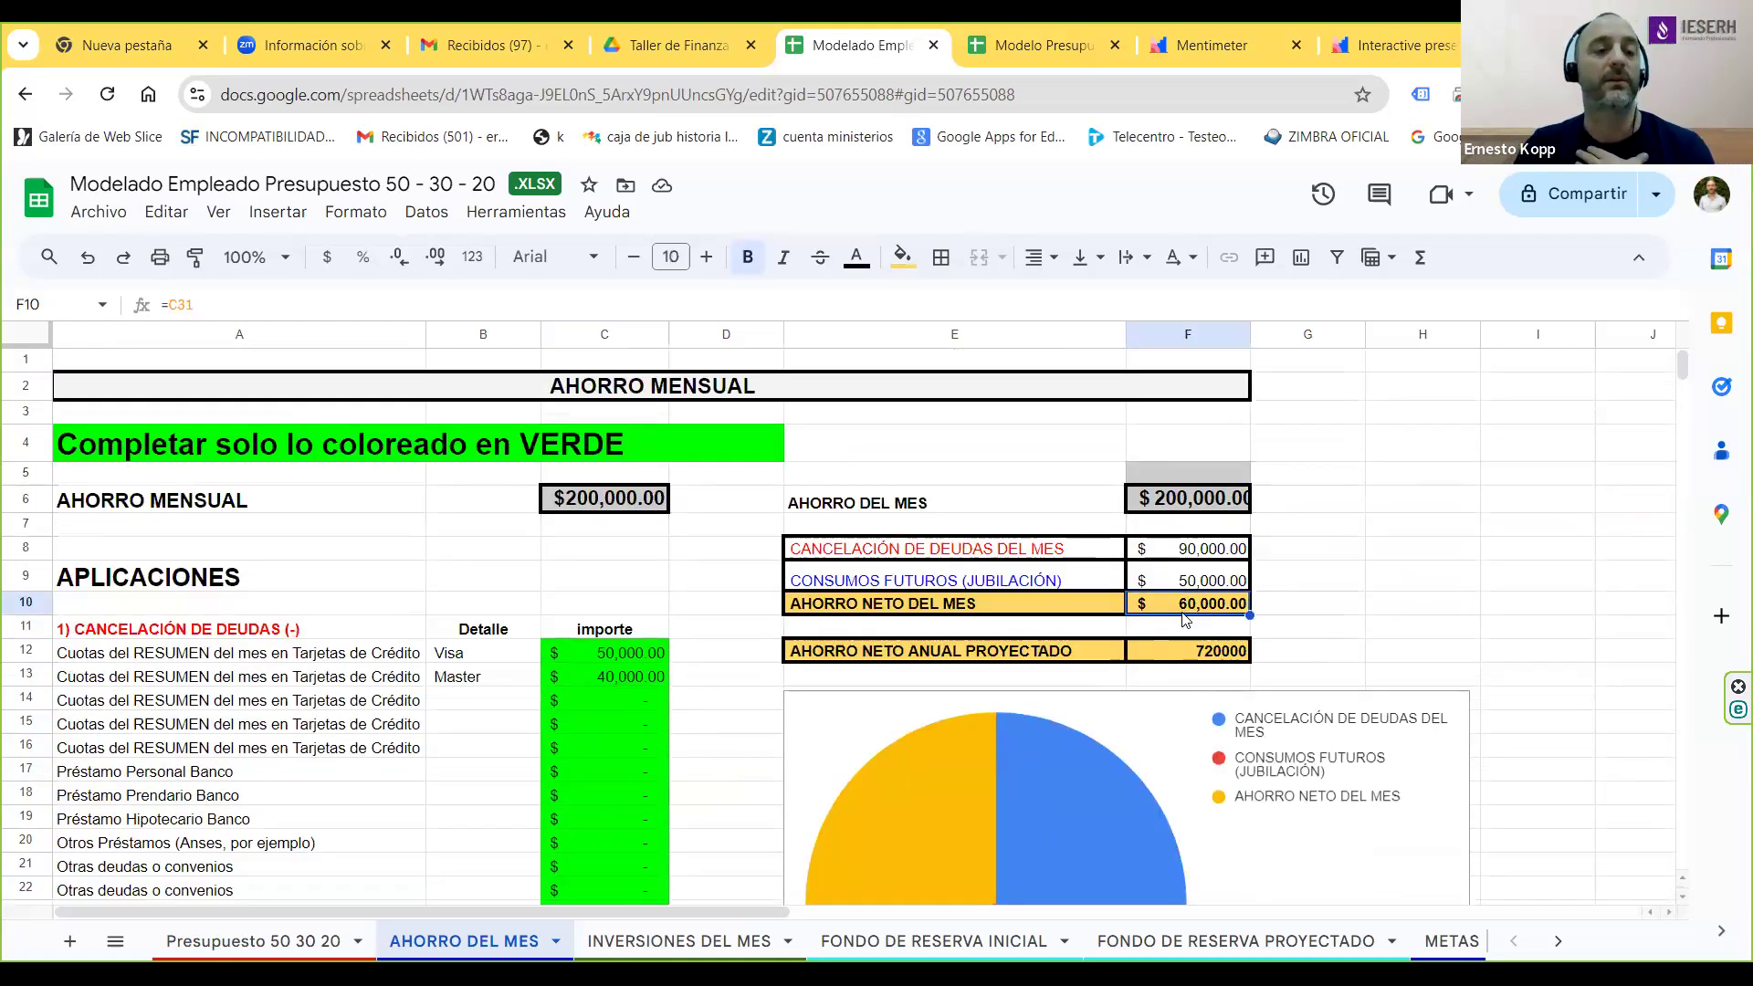
{"action": "left_click", "coordinate": [1194, 649]}
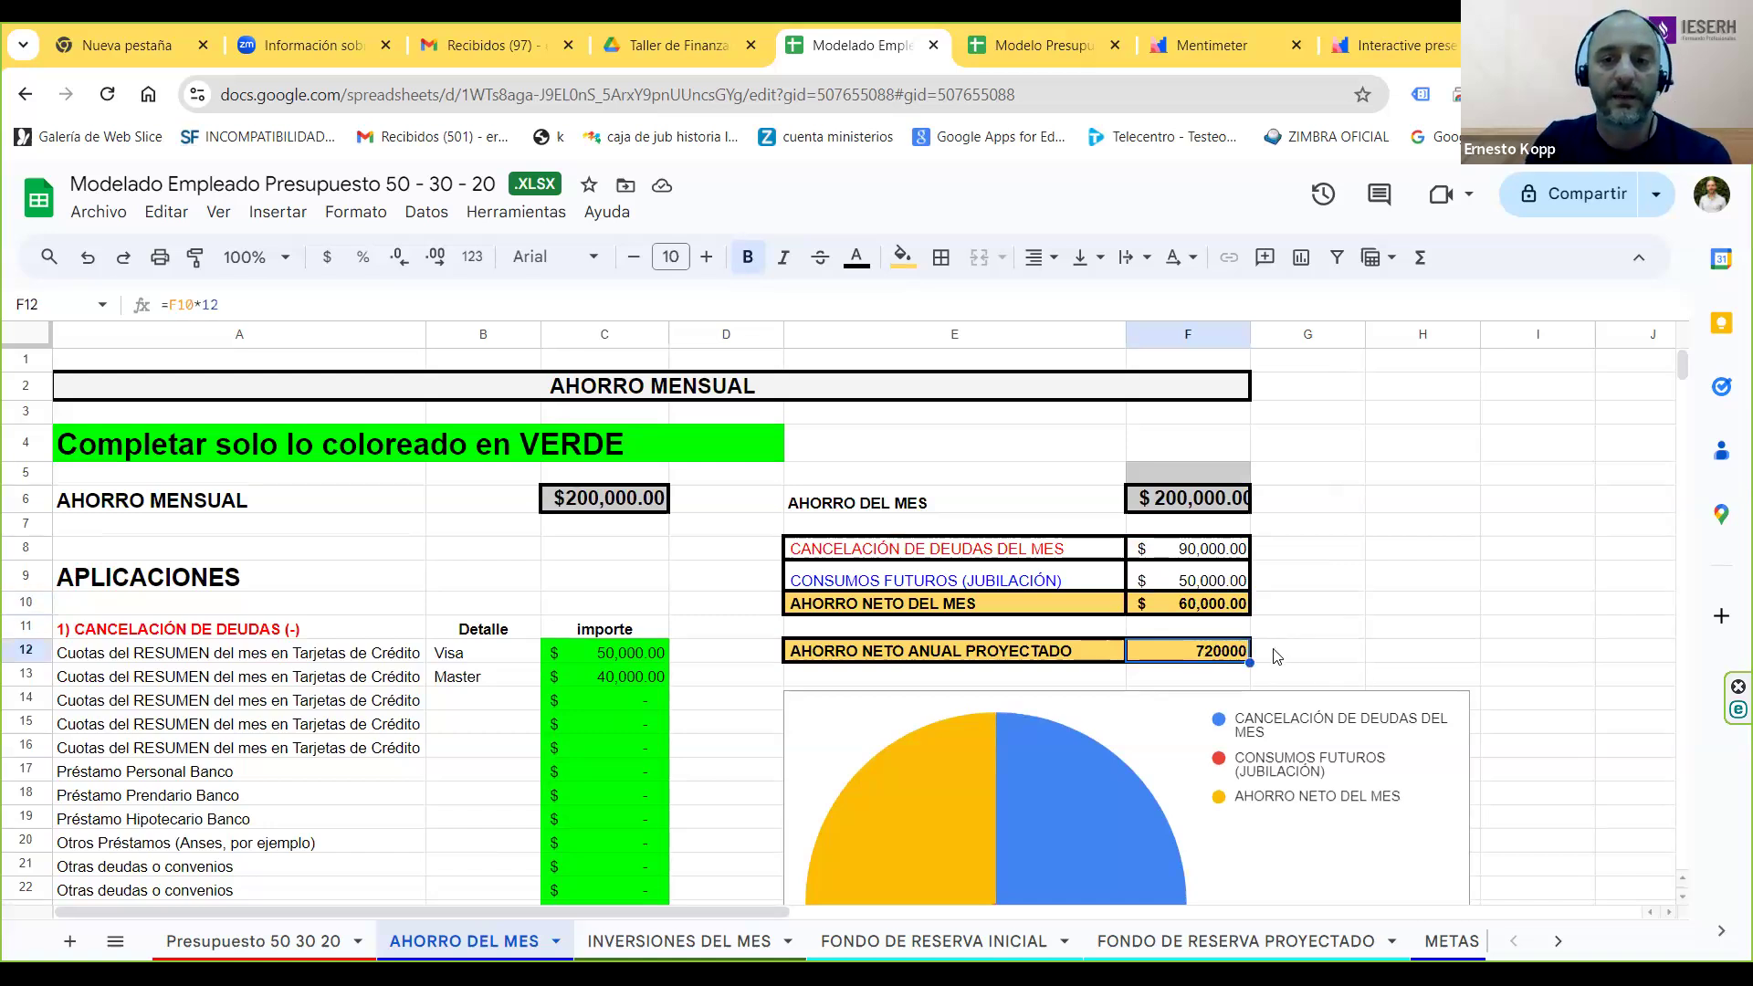
Step: Copy the currency formatting of the AHORRO NETO DEL MES amount to the AHORRO NETO ANUAL PROYECTADO amount
{"action": "left_click", "coordinate": [1231, 610]}
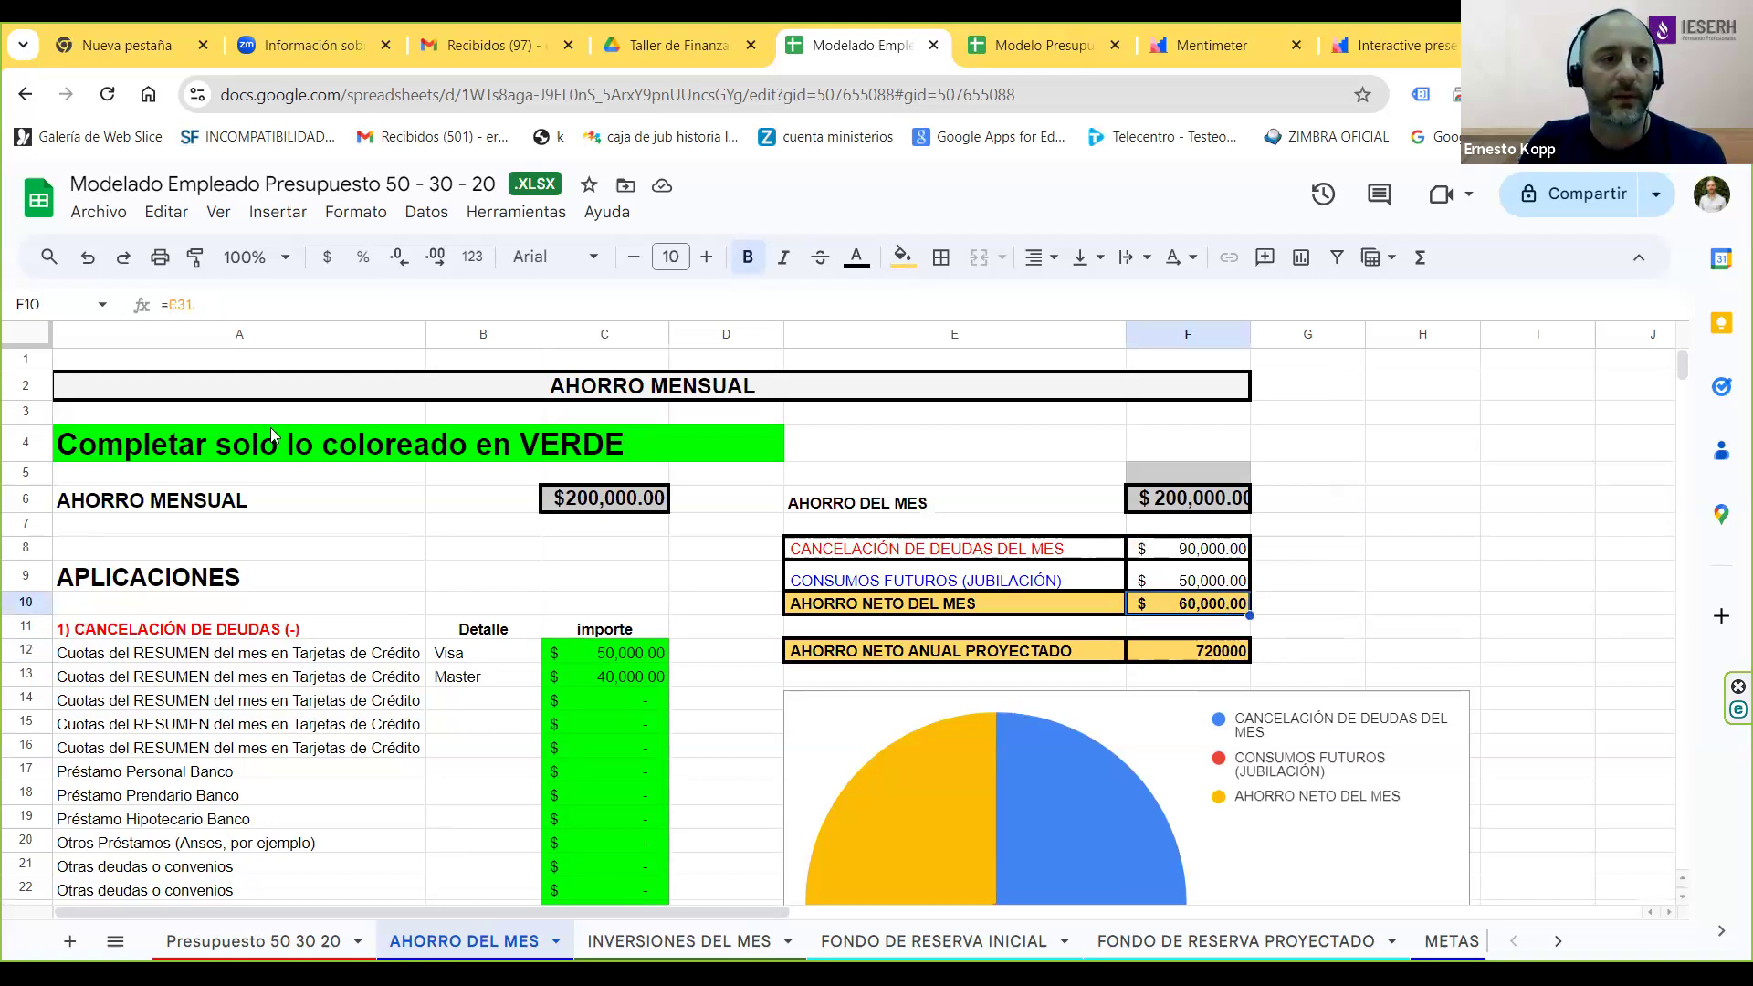
{"action": "left_click", "coordinate": [195, 256]}
{"action": "left_click", "coordinate": [1196, 652]}
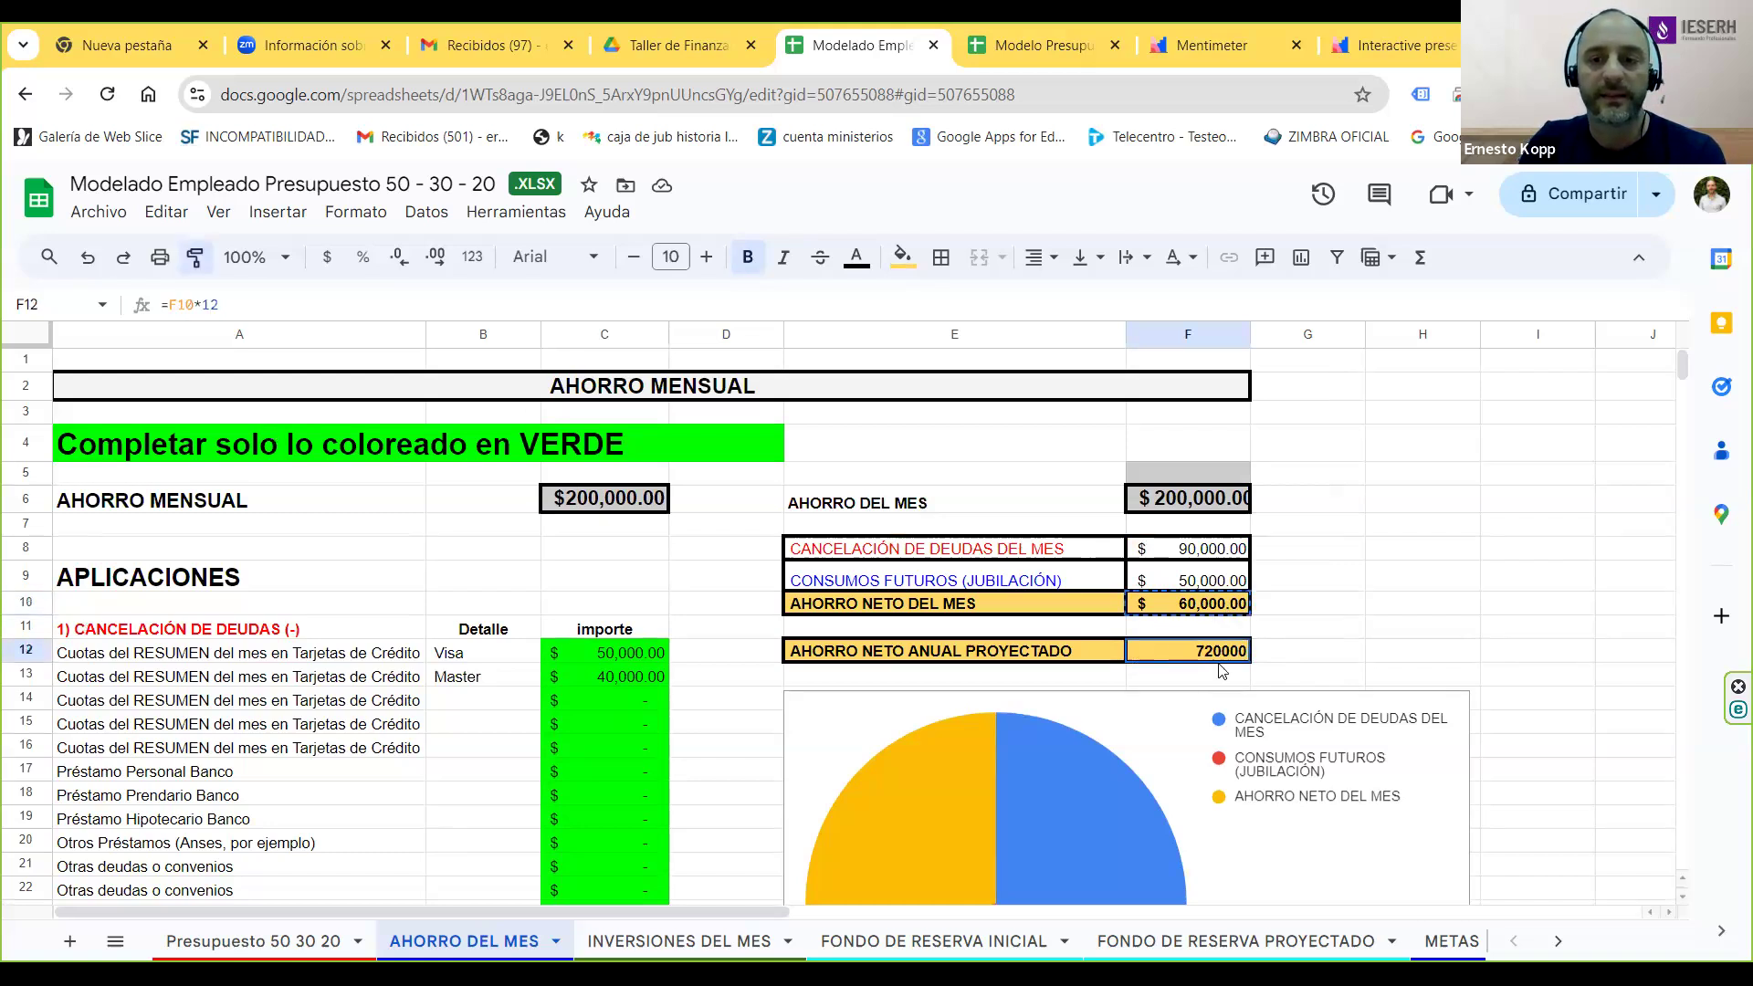
{"action": "left_click", "coordinate": [1360, 632]}
{"action": "scroll", "coordinate": [1362, 638], "scroll_direction": "down", "scroll_amount": 2}
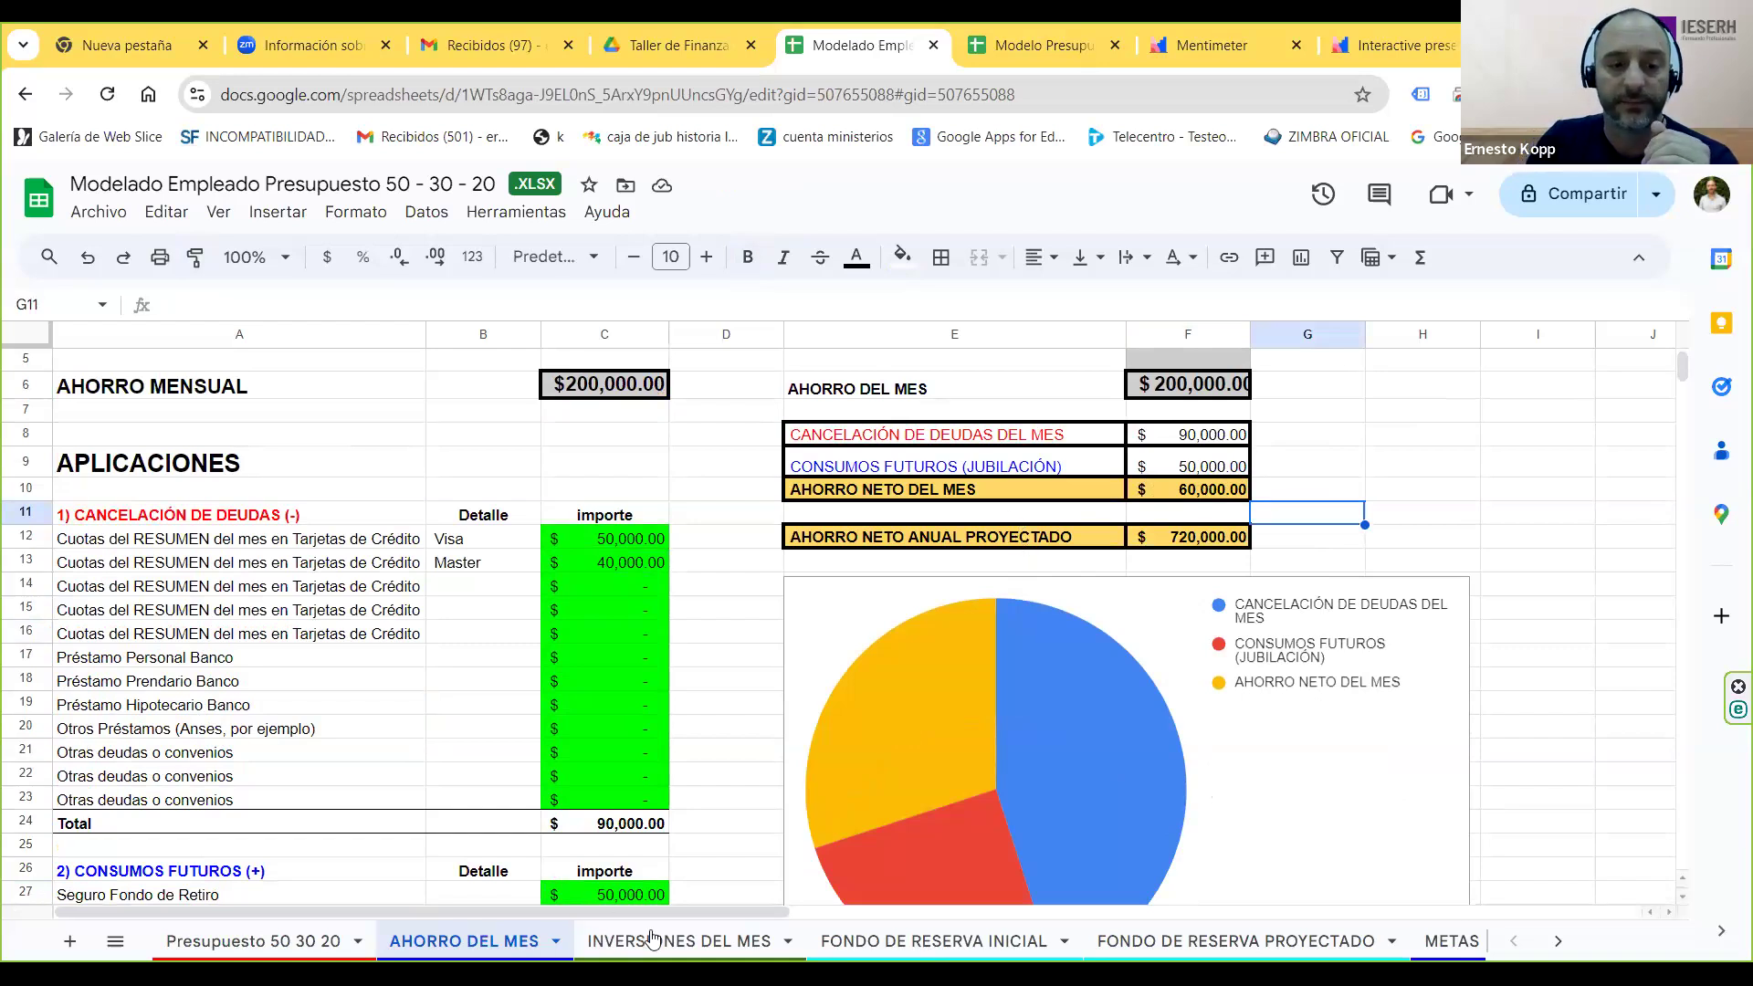
Step: Revisit the Presupuesto 50 30 20 sheet and open the INVERSIONES DEL MES sheet
{"action": "left_click", "coordinate": [302, 942]}
{"action": "left_click", "coordinate": [497, 944]}
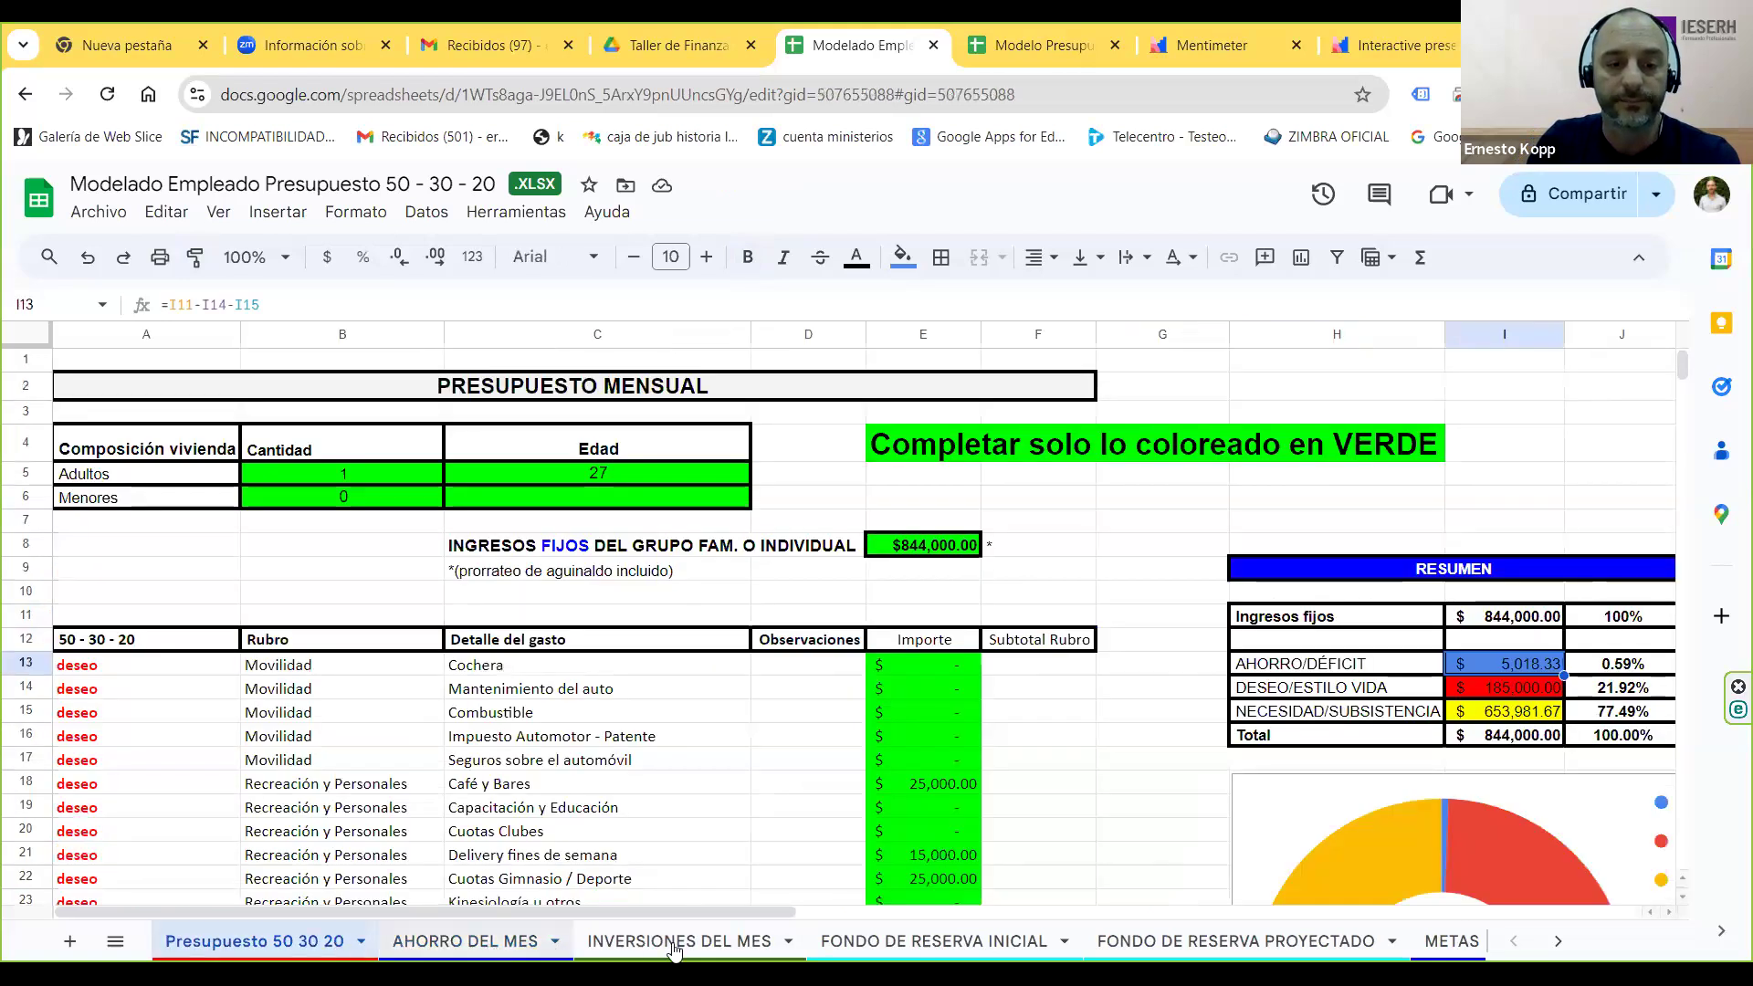
{"action": "left_click", "coordinate": [679, 942]}
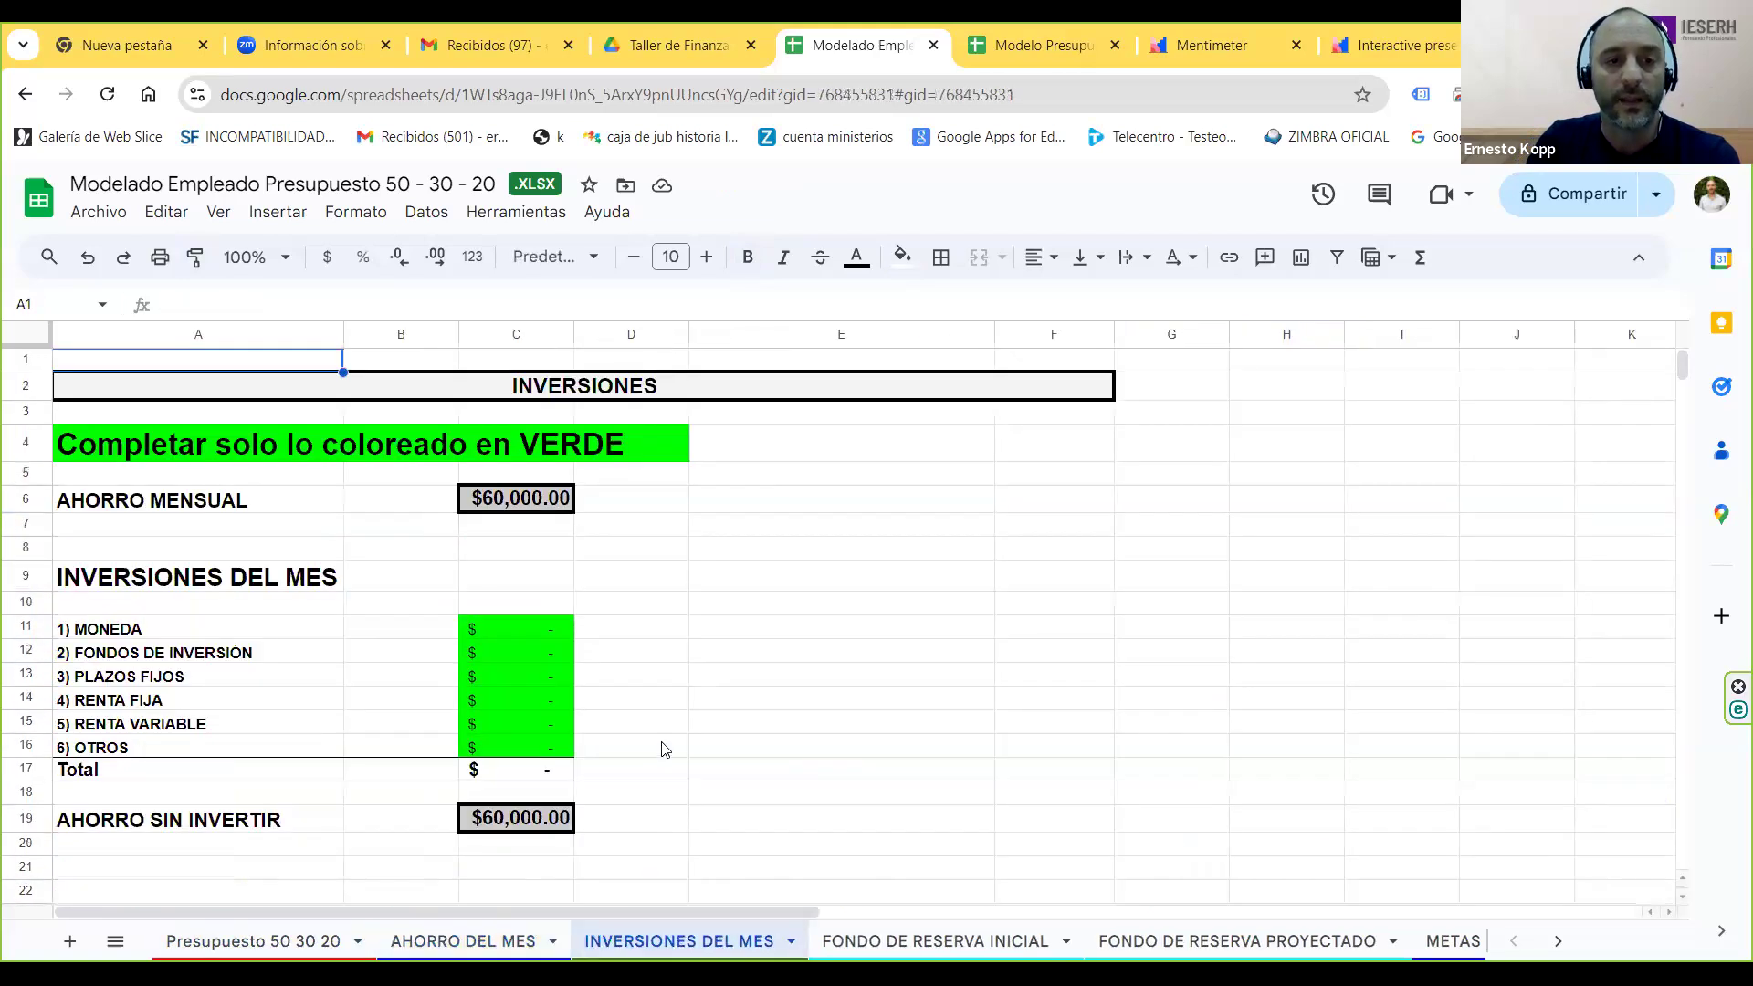
Step: Go through the INVERSIONES DEL MES amounts row by row, from MONEDA to OTROS
{"action": "left_click", "coordinate": [525, 631]}
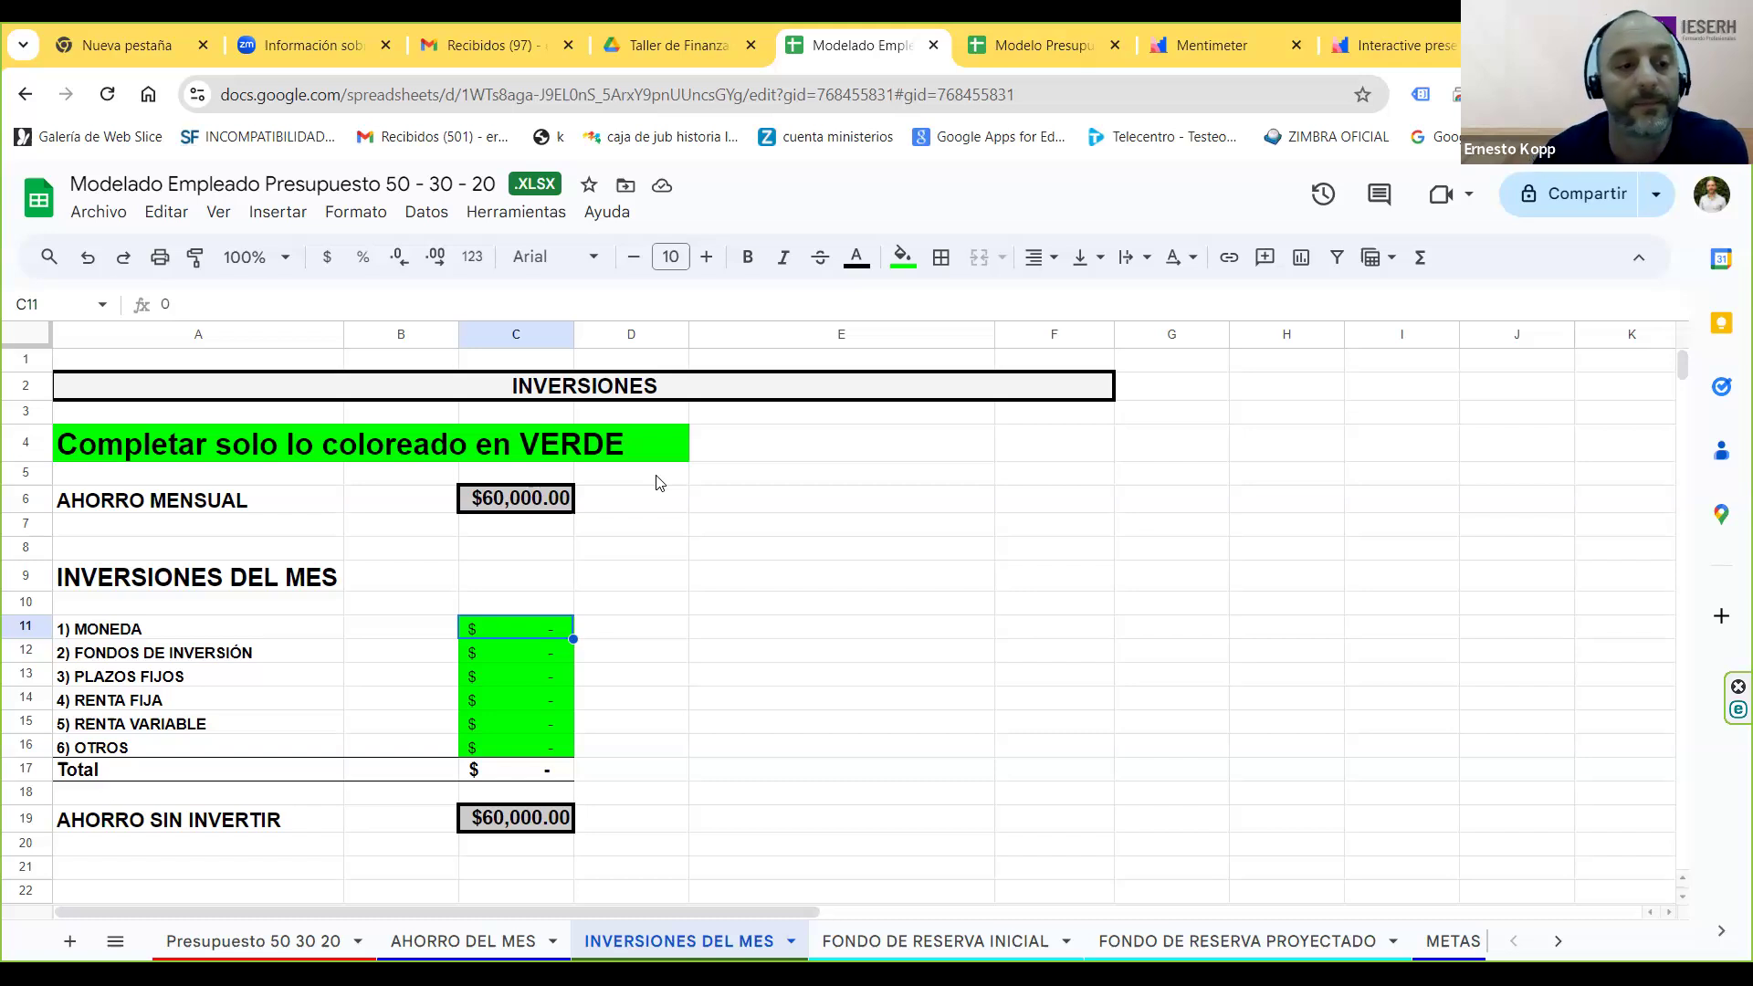
{"action": "key", "text": "Down"}
{"action": "key", "text": "Down"}
{"action": "key", "text": "Down"}
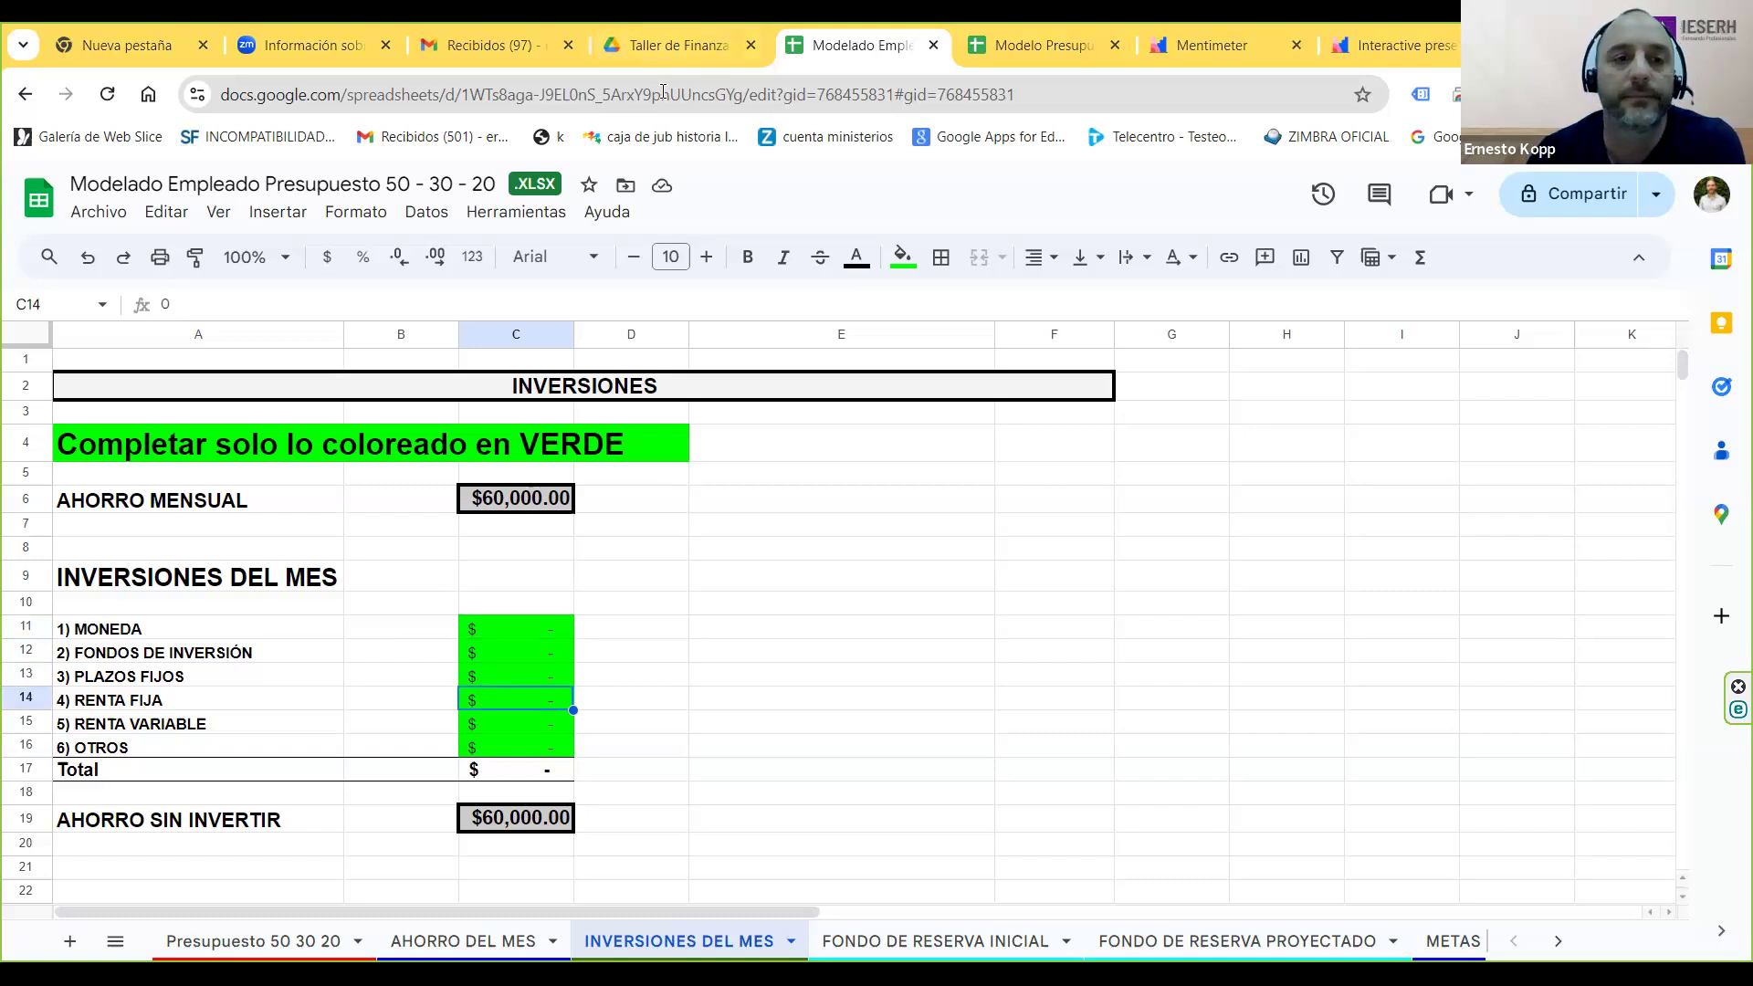
{"action": "left_click", "coordinate": [566, 727]}
{"action": "left_click", "coordinate": [554, 754]}
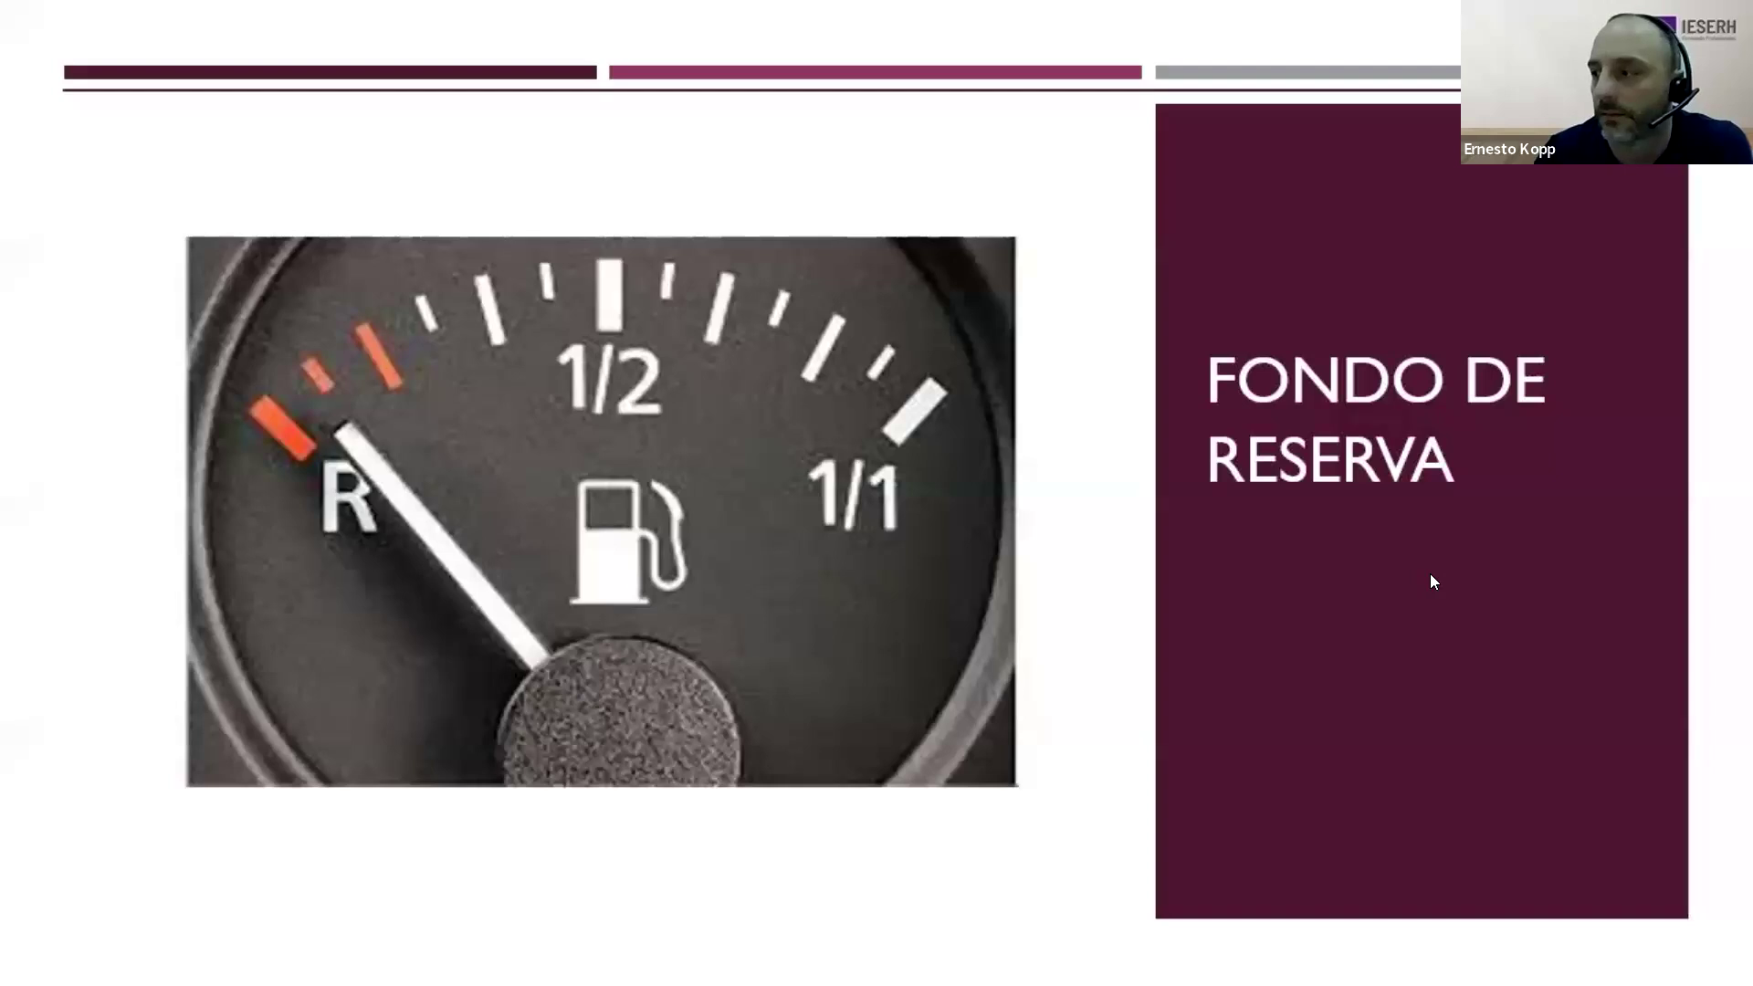
{"action": "left_click", "coordinate": [1429, 581]}
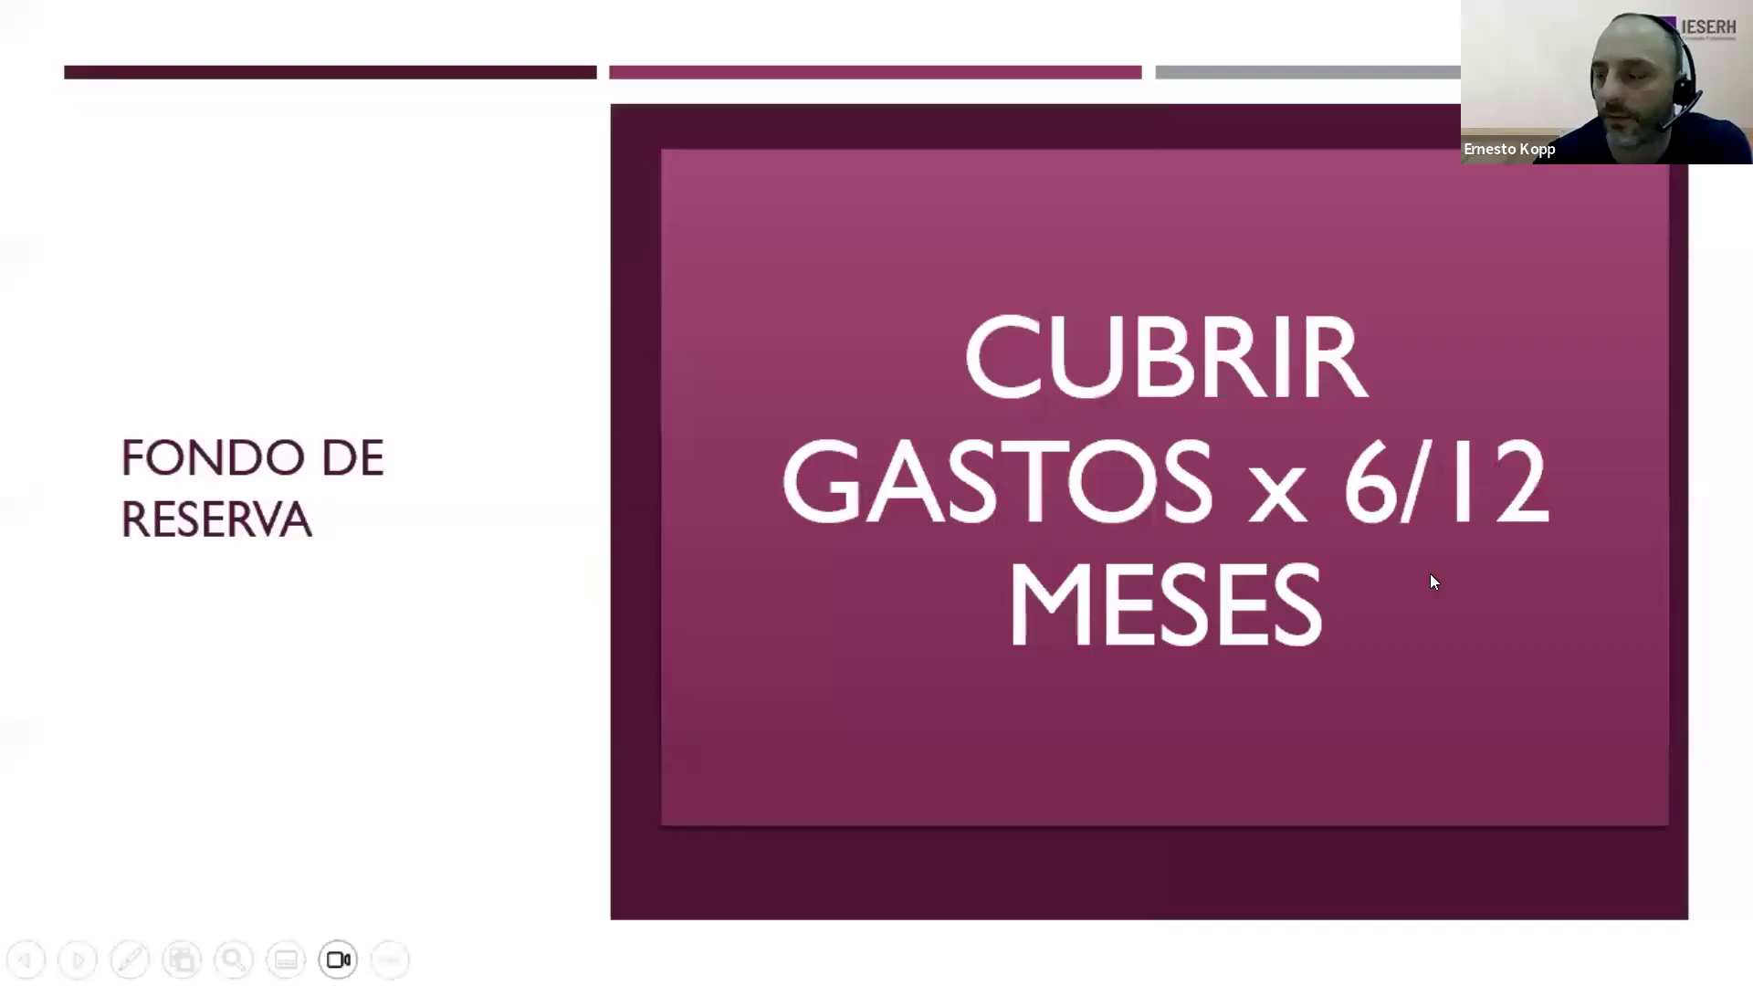
{"action": "left_click", "coordinate": [1431, 575]}
{"action": "key", "text": "Right"}
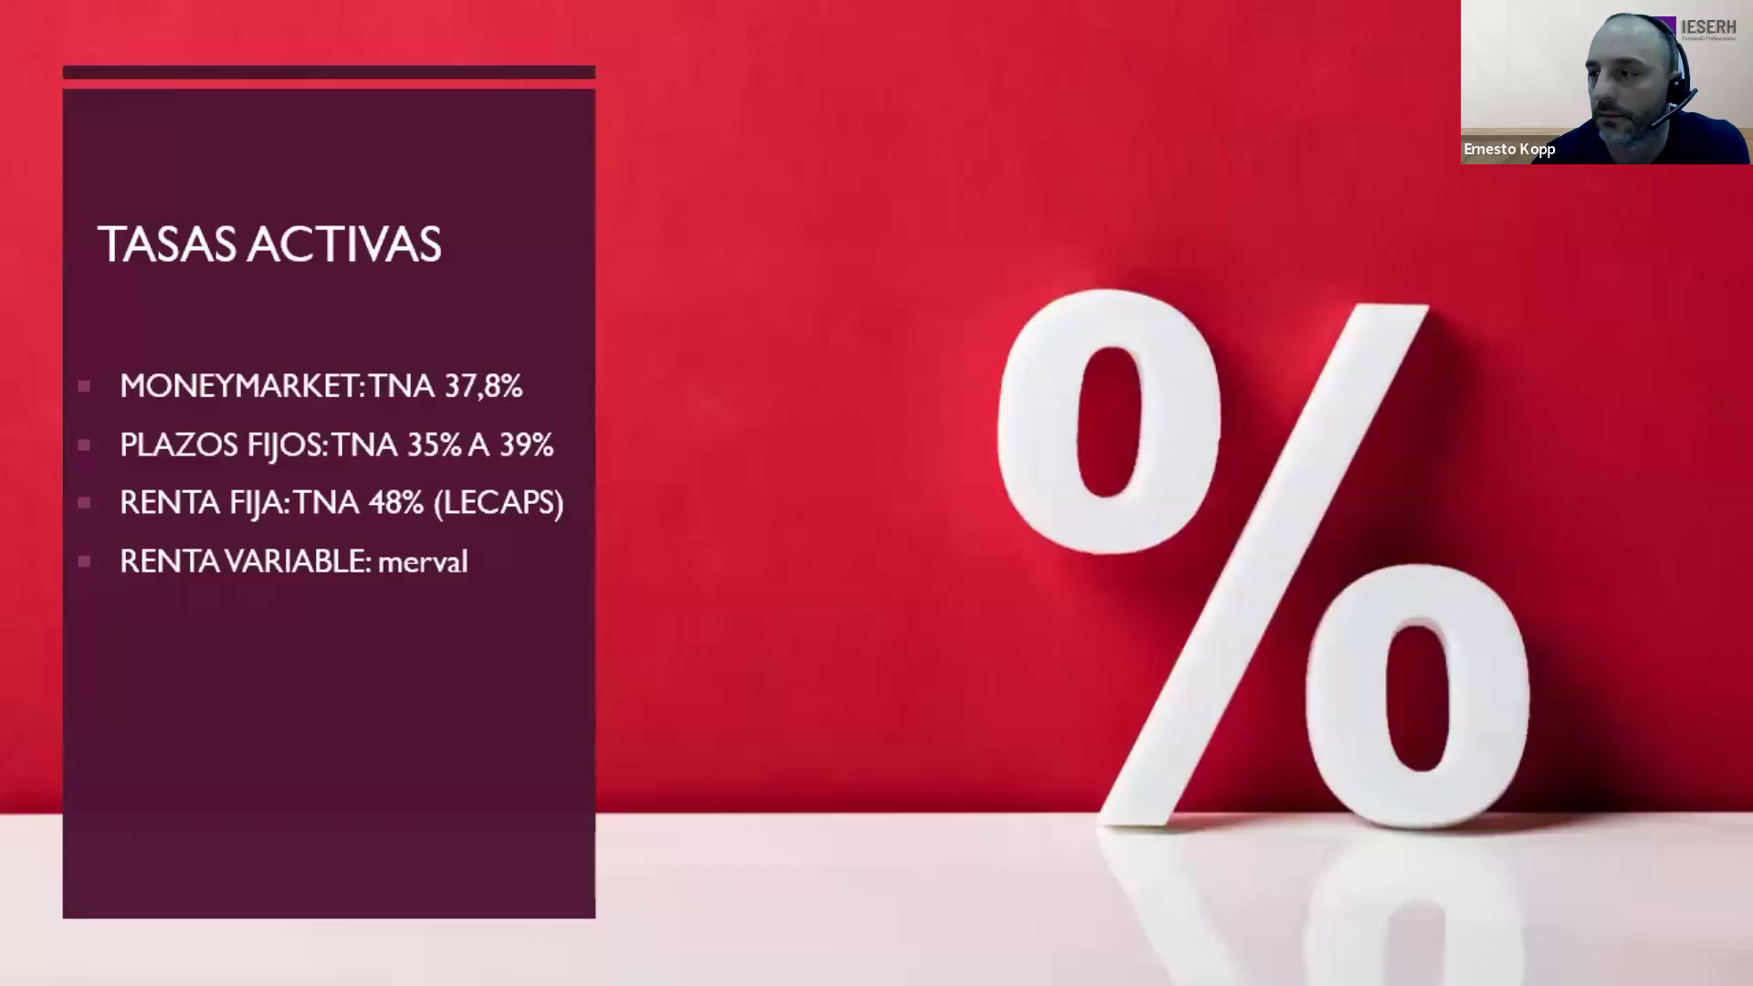
{"action": "key", "text": "Right"}
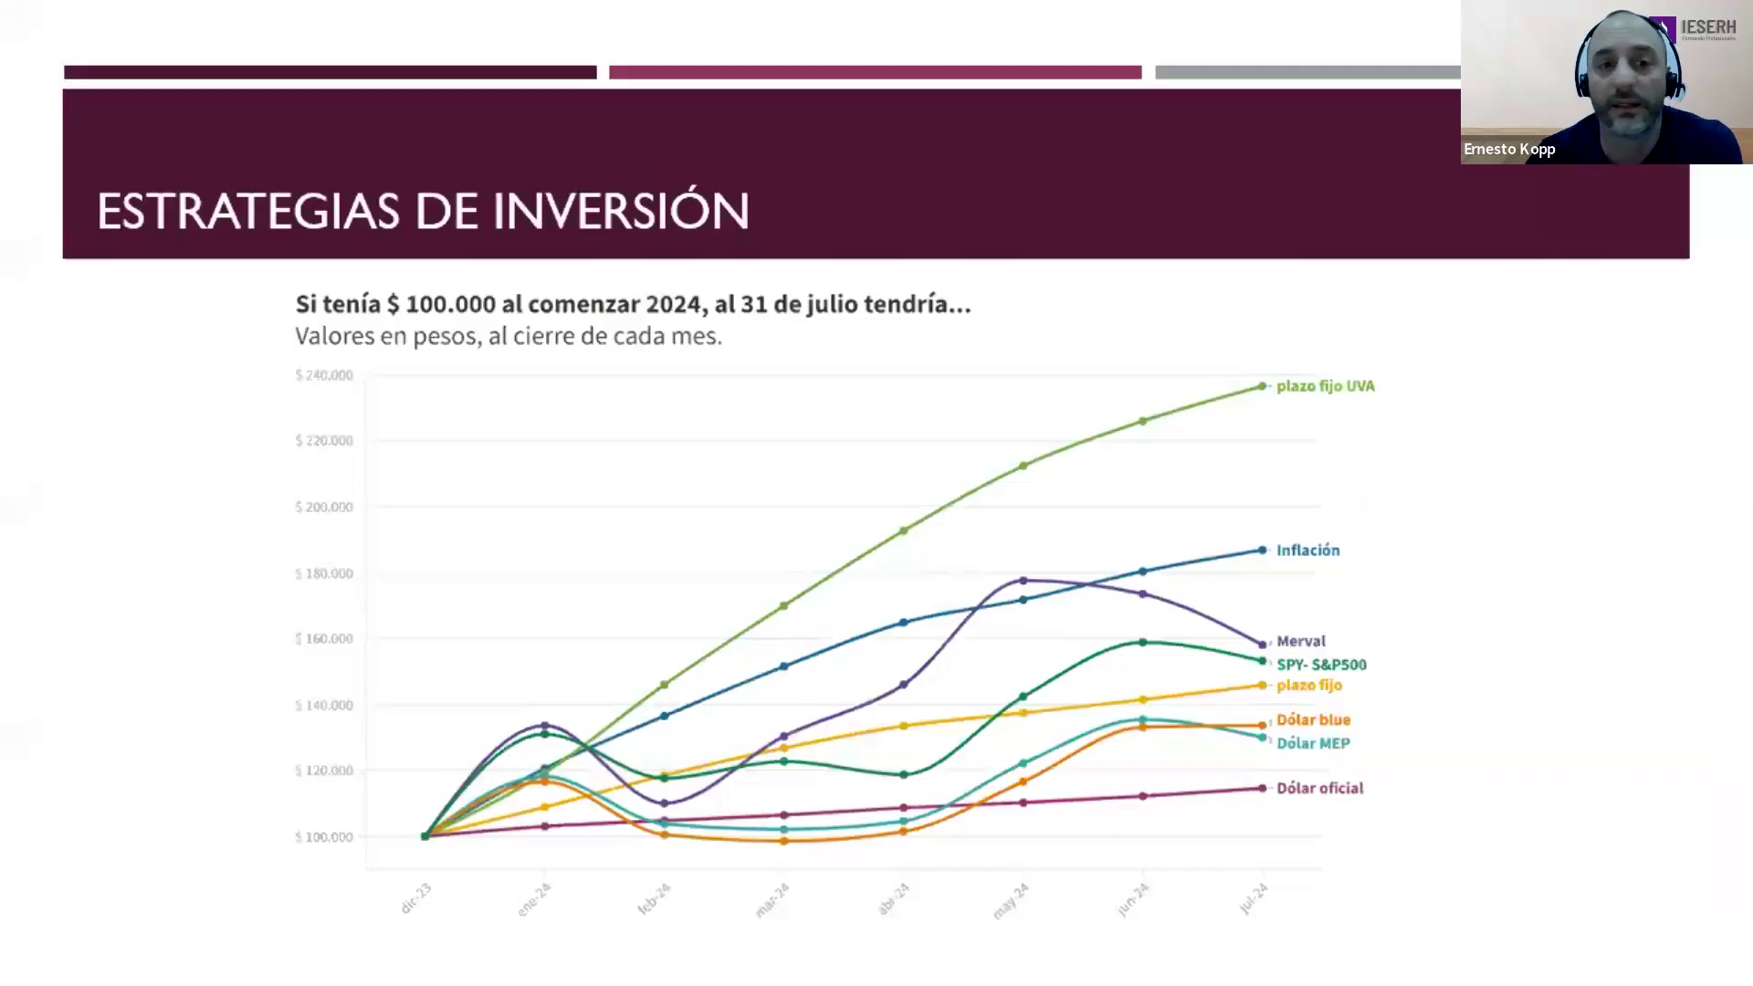
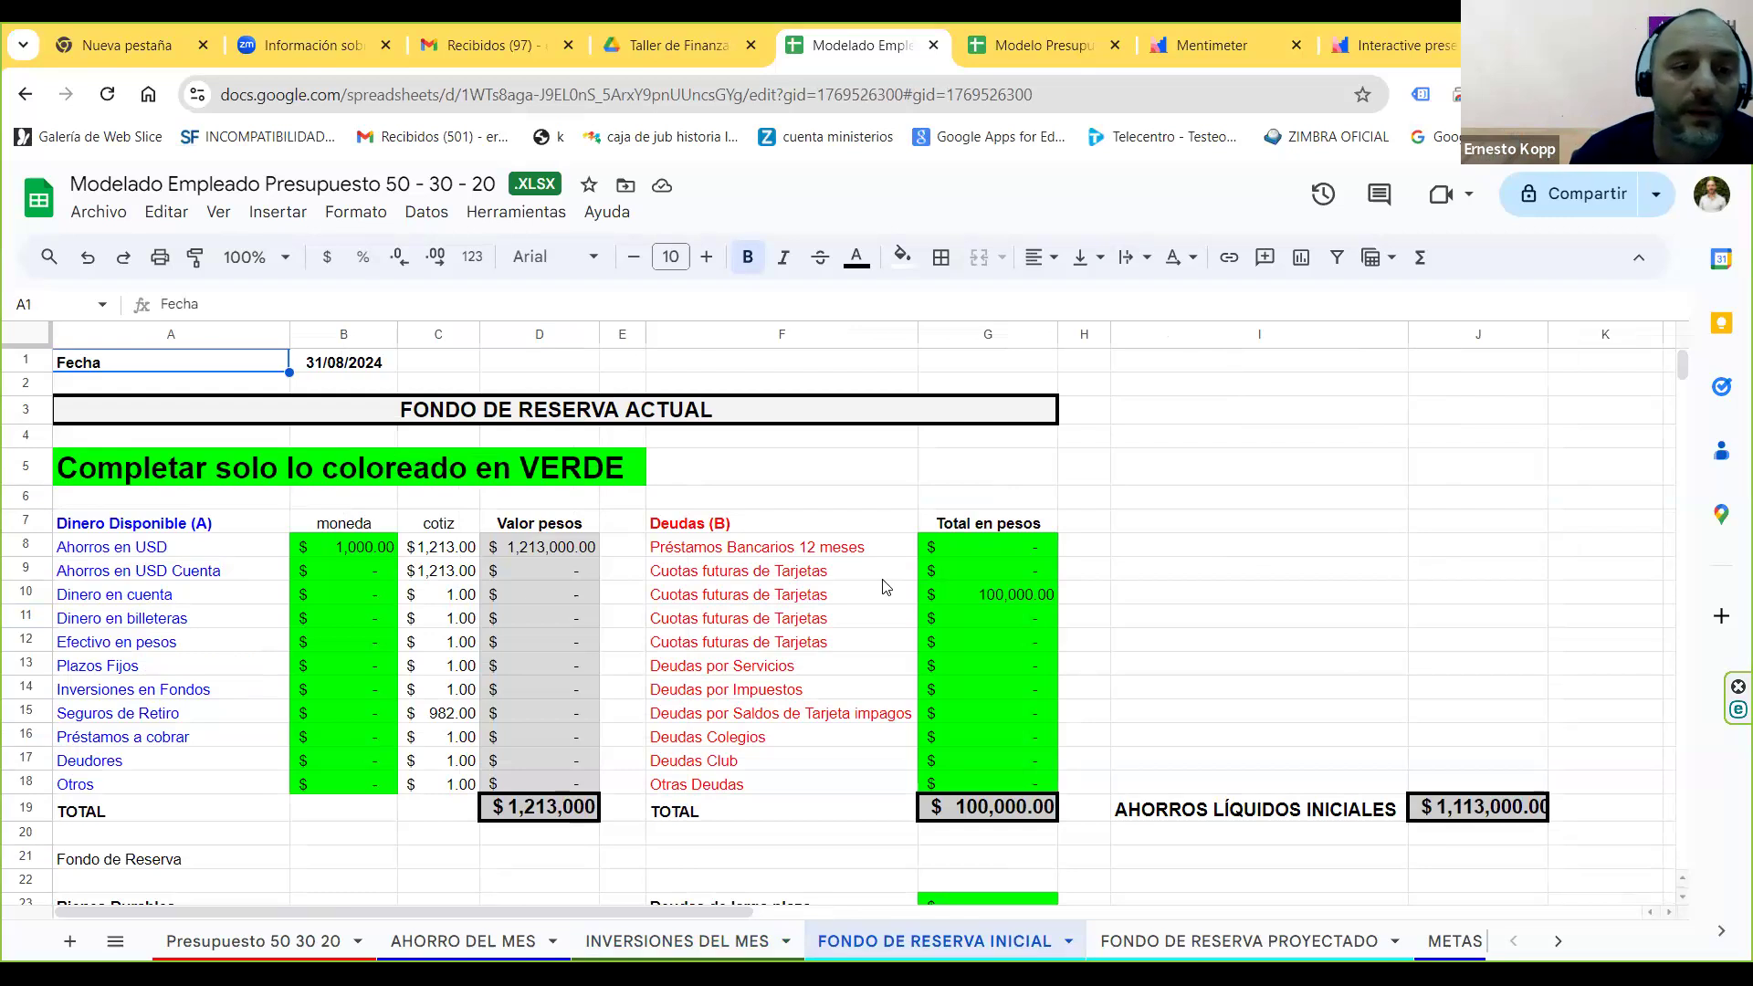
Step: Check the Cuotas futuras de Tarjetas debt row and the Ahorros en USD amount in the FONDO DE RESERVA INICIAL sheet
{"action": "left_click", "coordinate": [653, 640]}
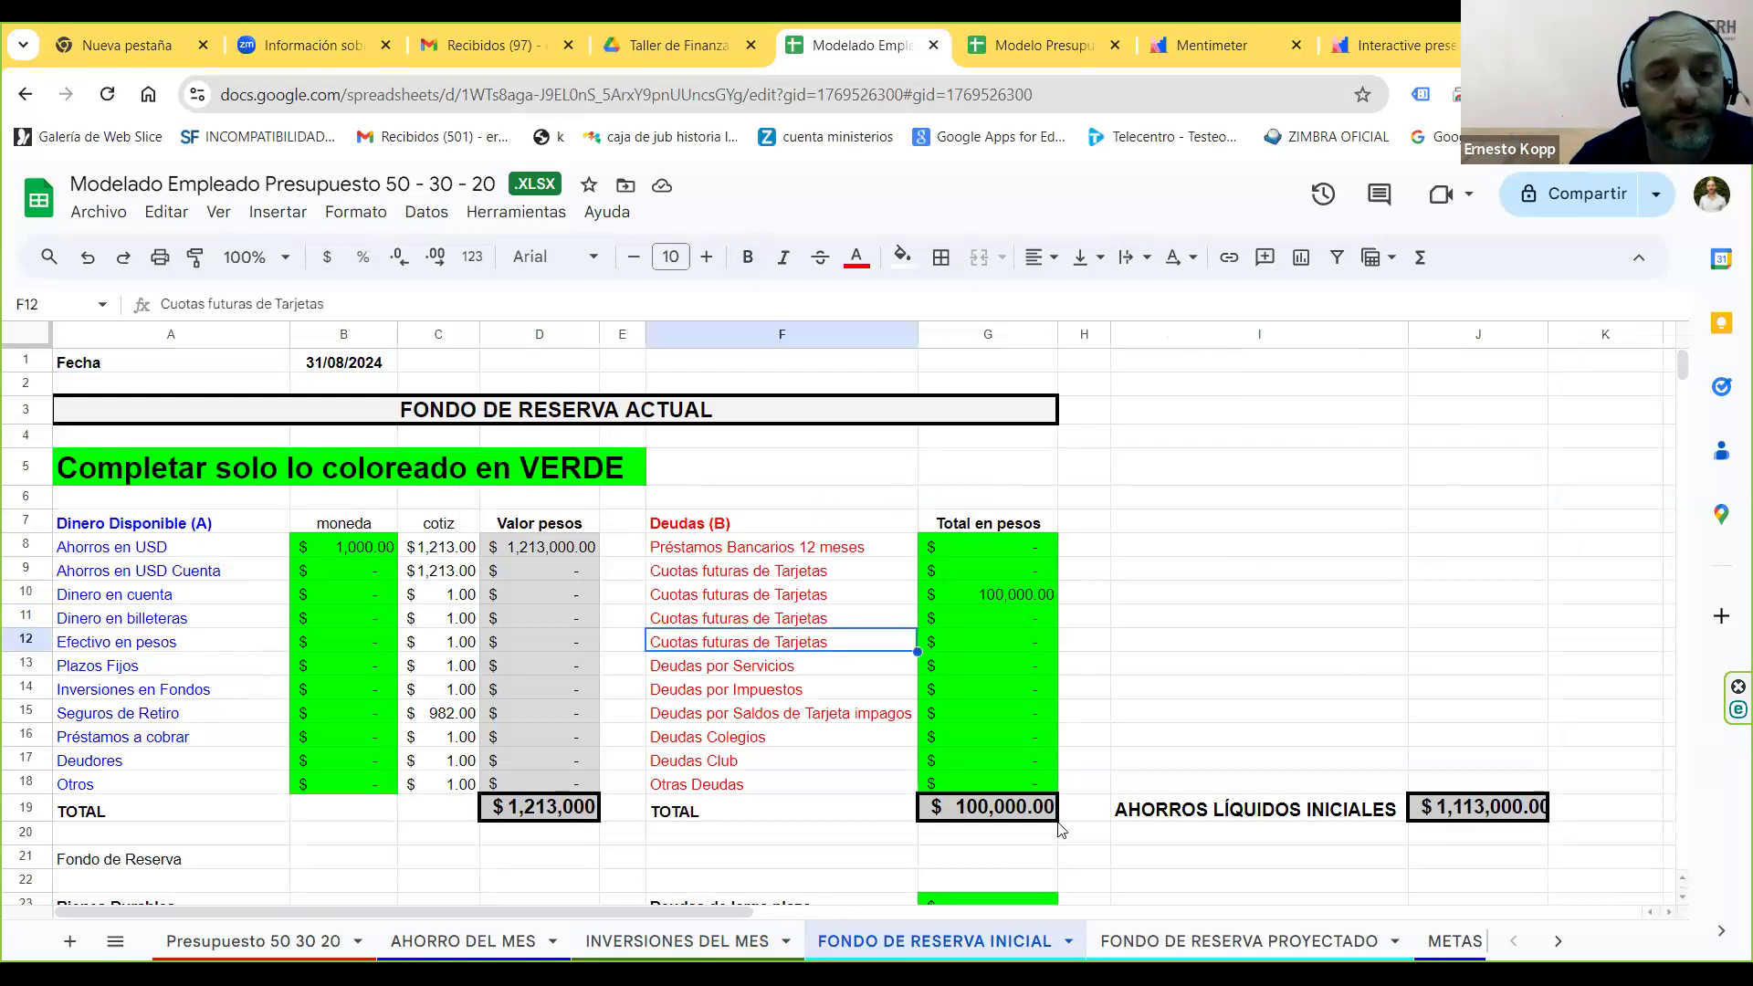
{"action": "left_click", "coordinate": [348, 554]}
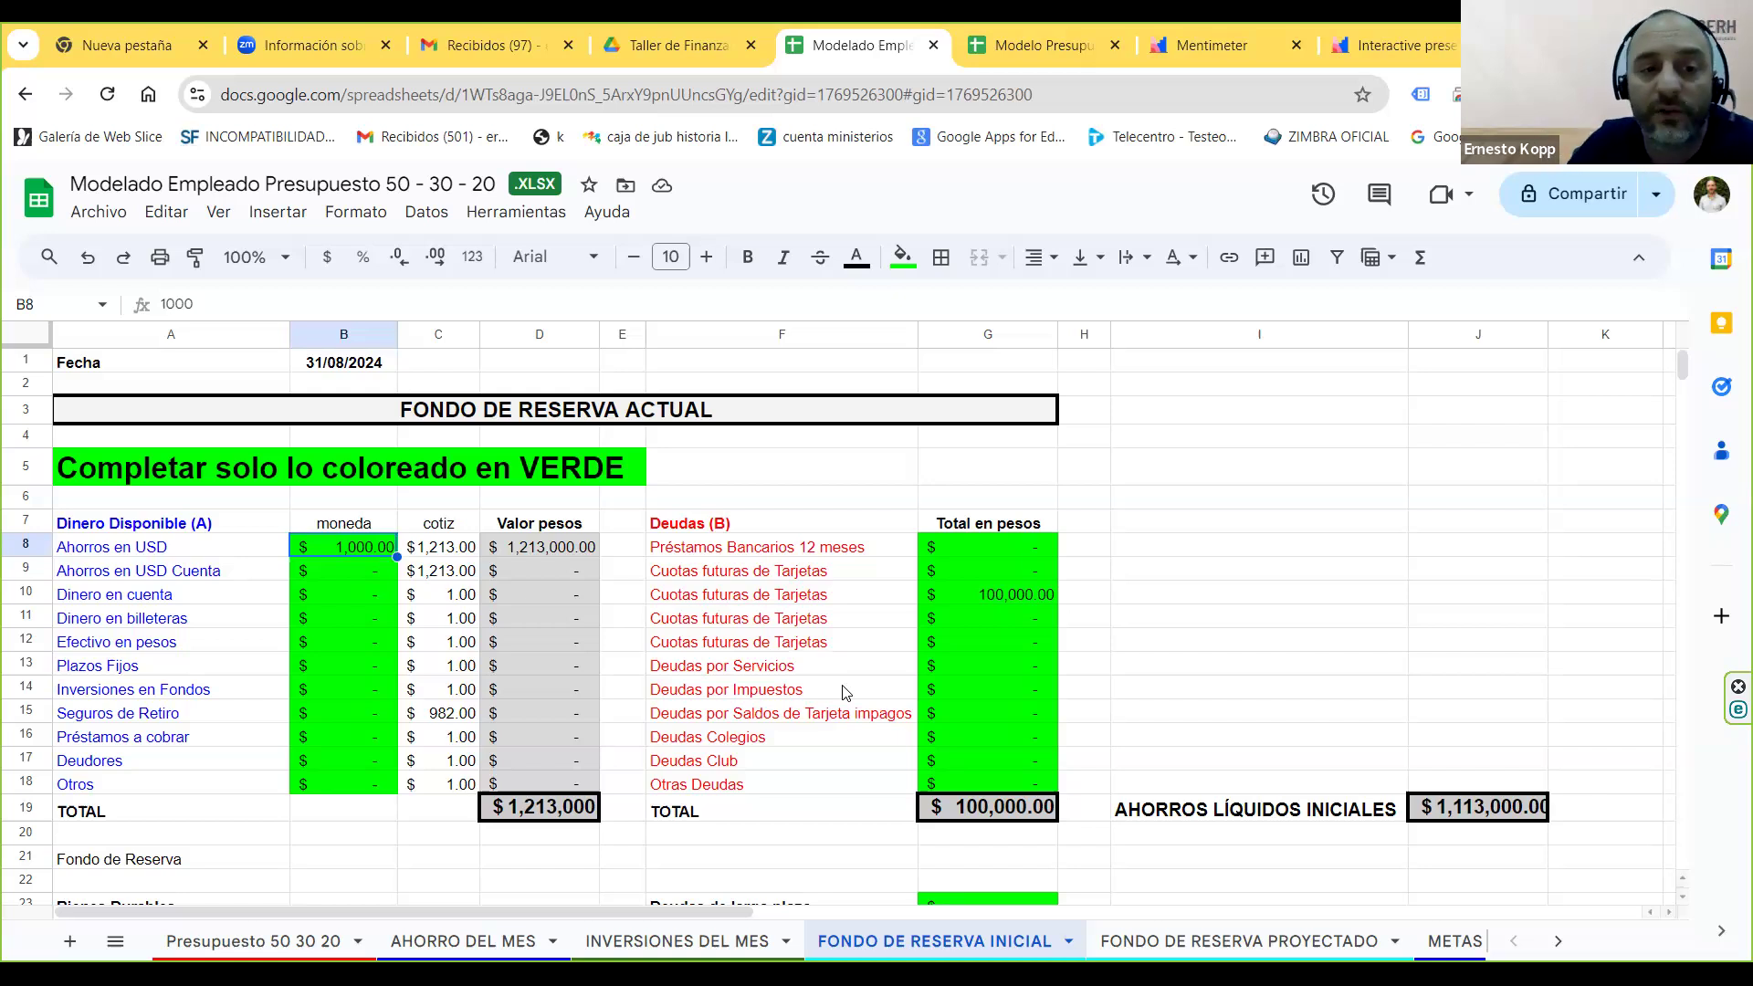
Step: Check the Ahorros en USD value in pesos, the 100,000 Cuotas futuras de Tarjetas debt and the AHORROS LÍQUIDOS INICIALES formula
{"action": "key", "text": "Right"}
{"action": "key", "text": "Right"}
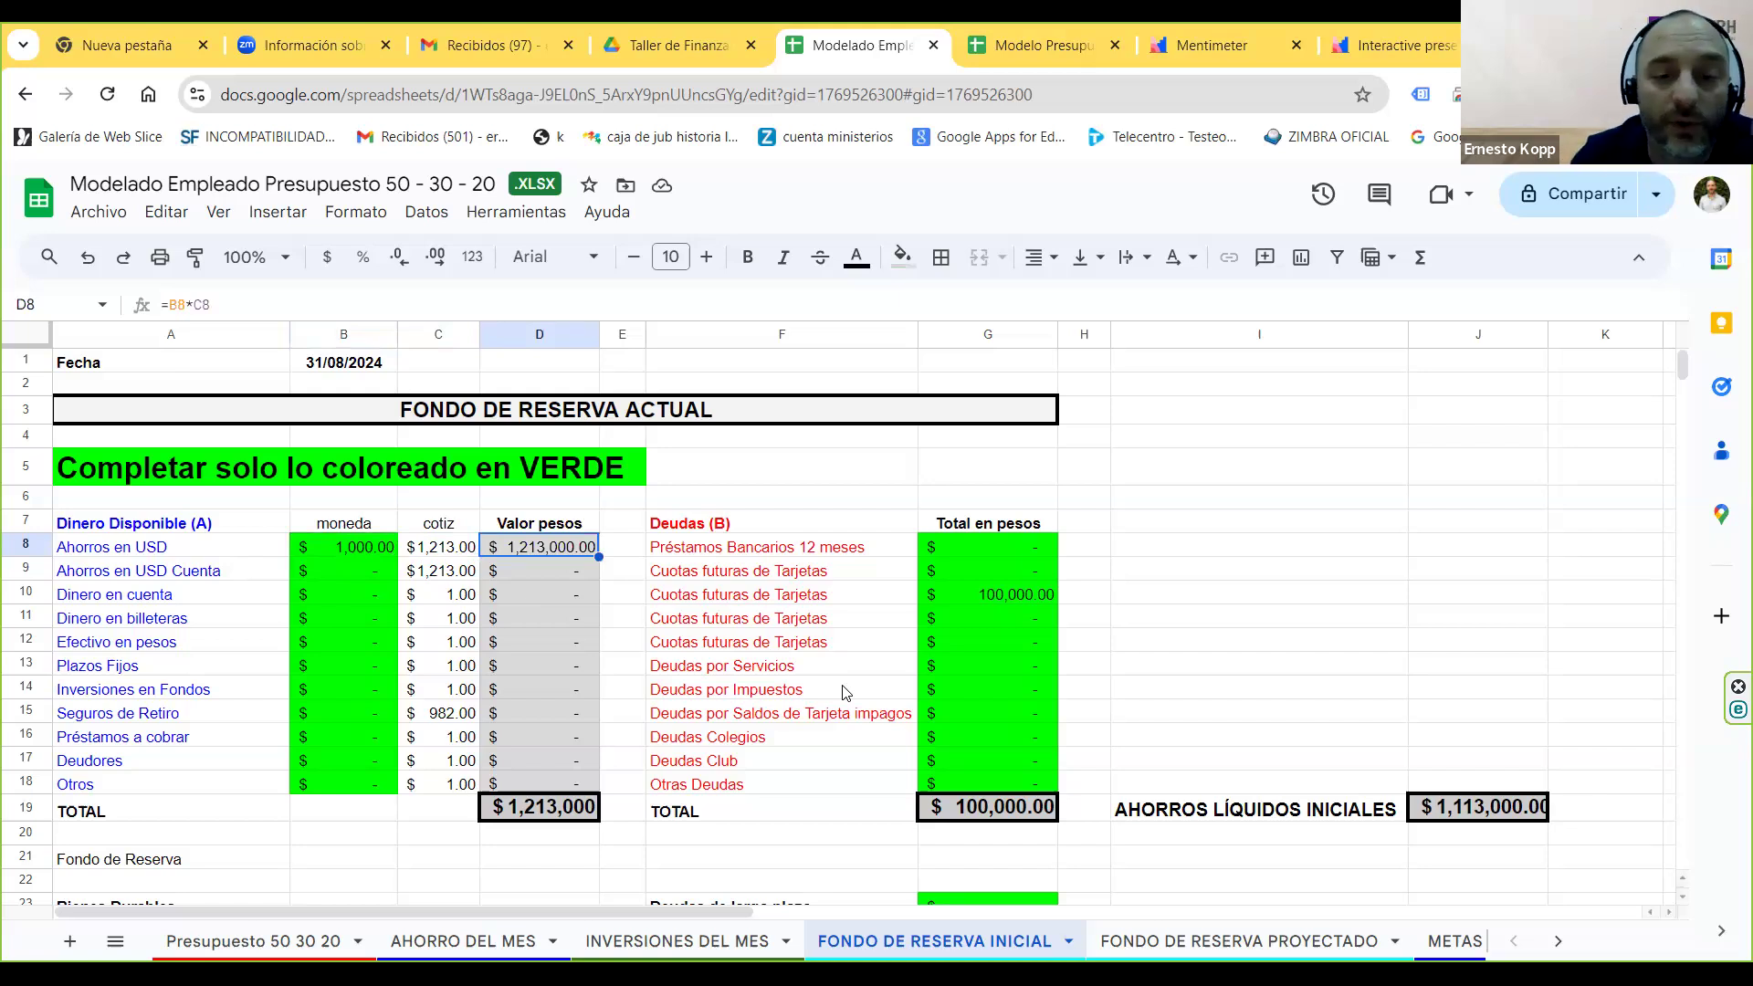
{"action": "left_click", "coordinate": [996, 596]}
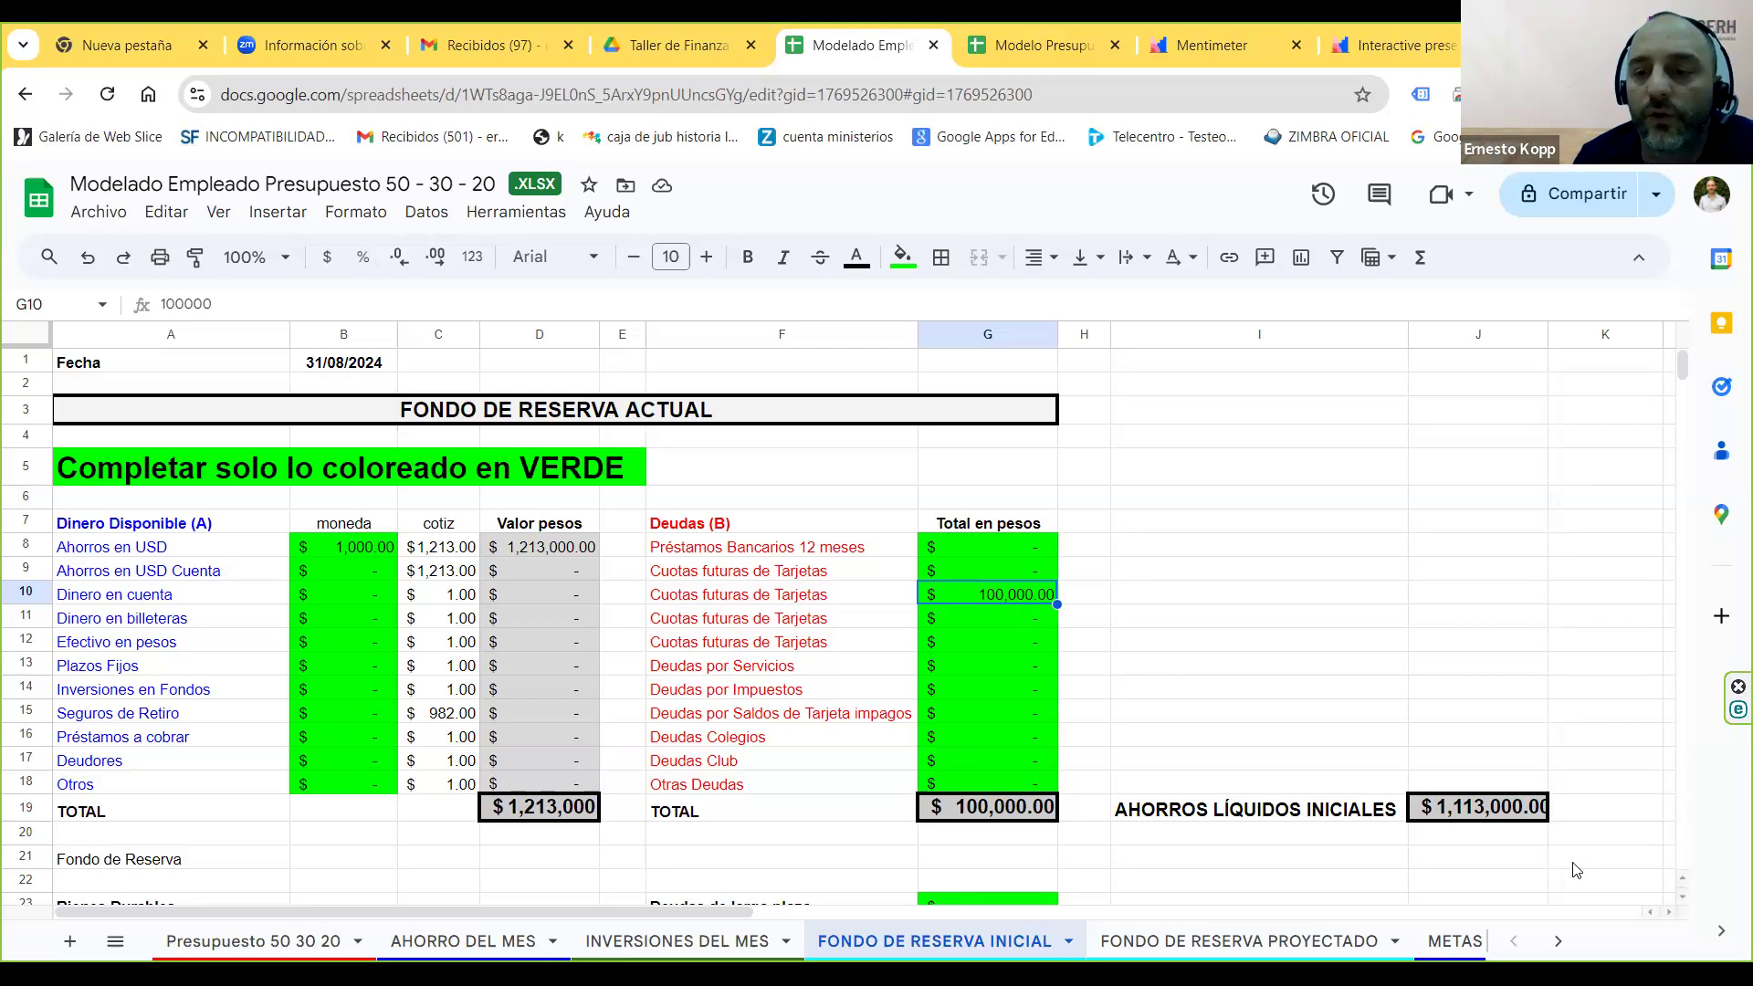
{"action": "left_click", "coordinate": [1518, 814]}
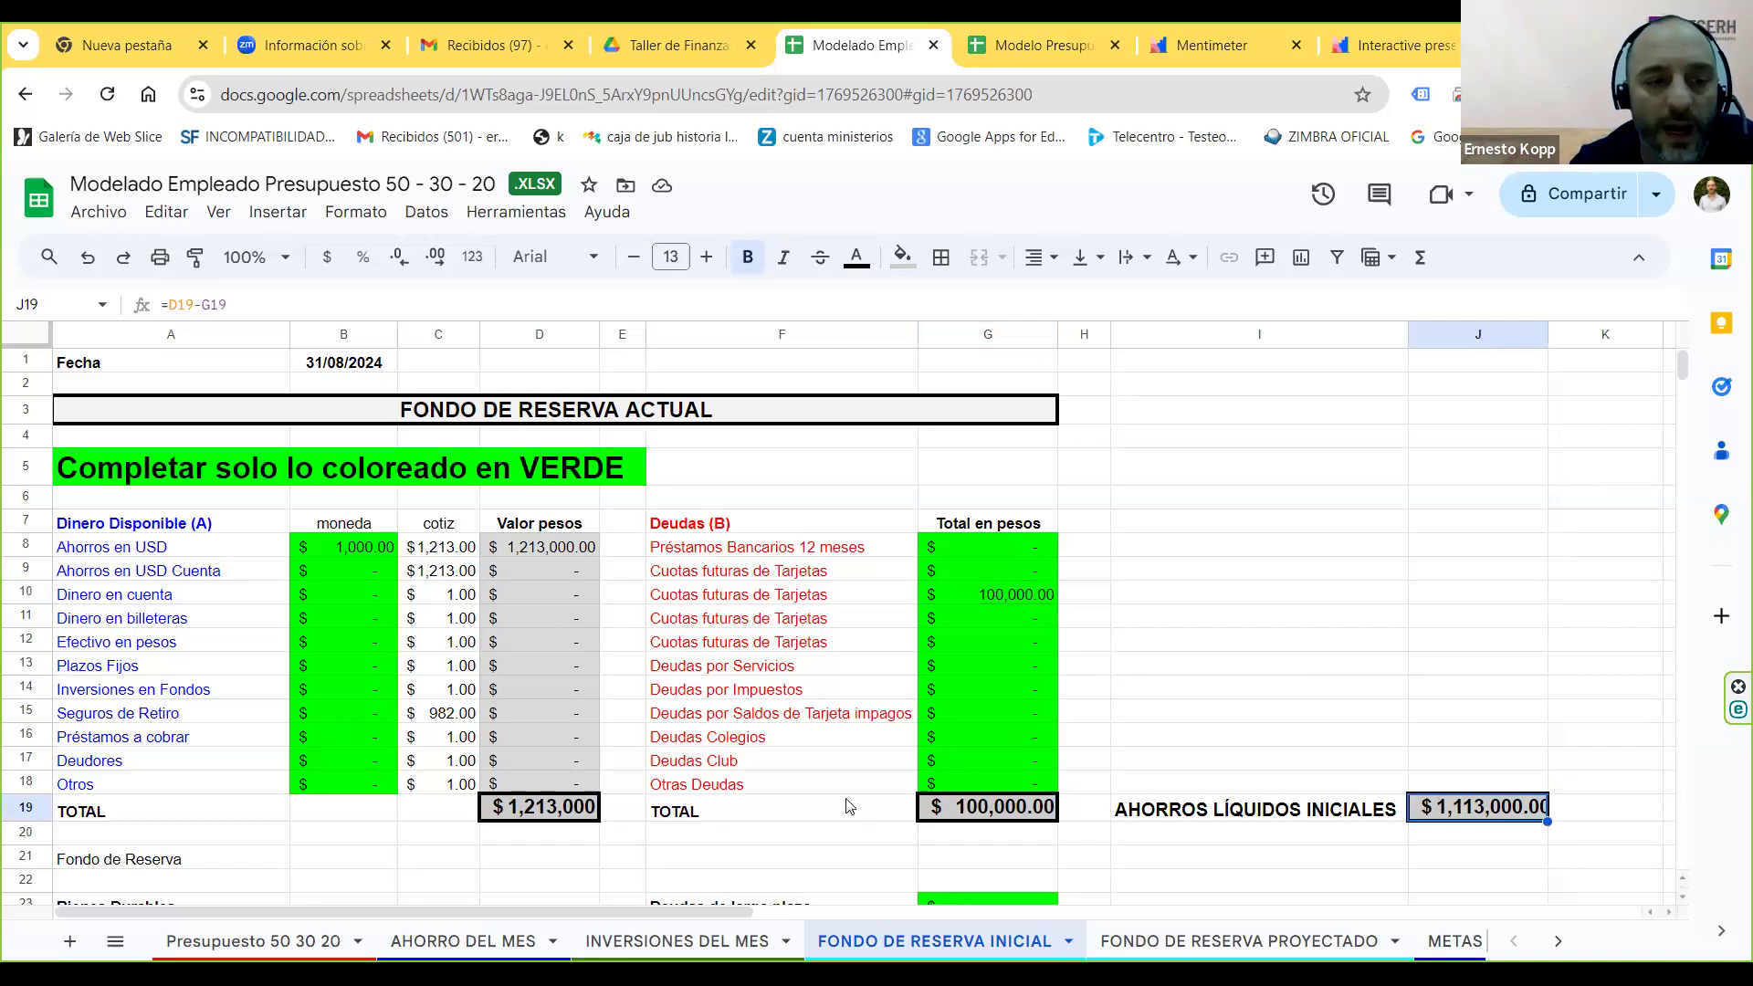
Step: Review the Bienes Durables amounts for Membresías Vacacionales, Moto and Casa Habitación in the FONDO DE RESERVA INICIAL sheet
{"action": "scroll", "coordinate": [849, 805], "scroll_direction": "down", "scroll_amount": 3}
{"action": "scroll", "coordinate": [849, 805], "scroll_direction": "down", "scroll_amount": 2}
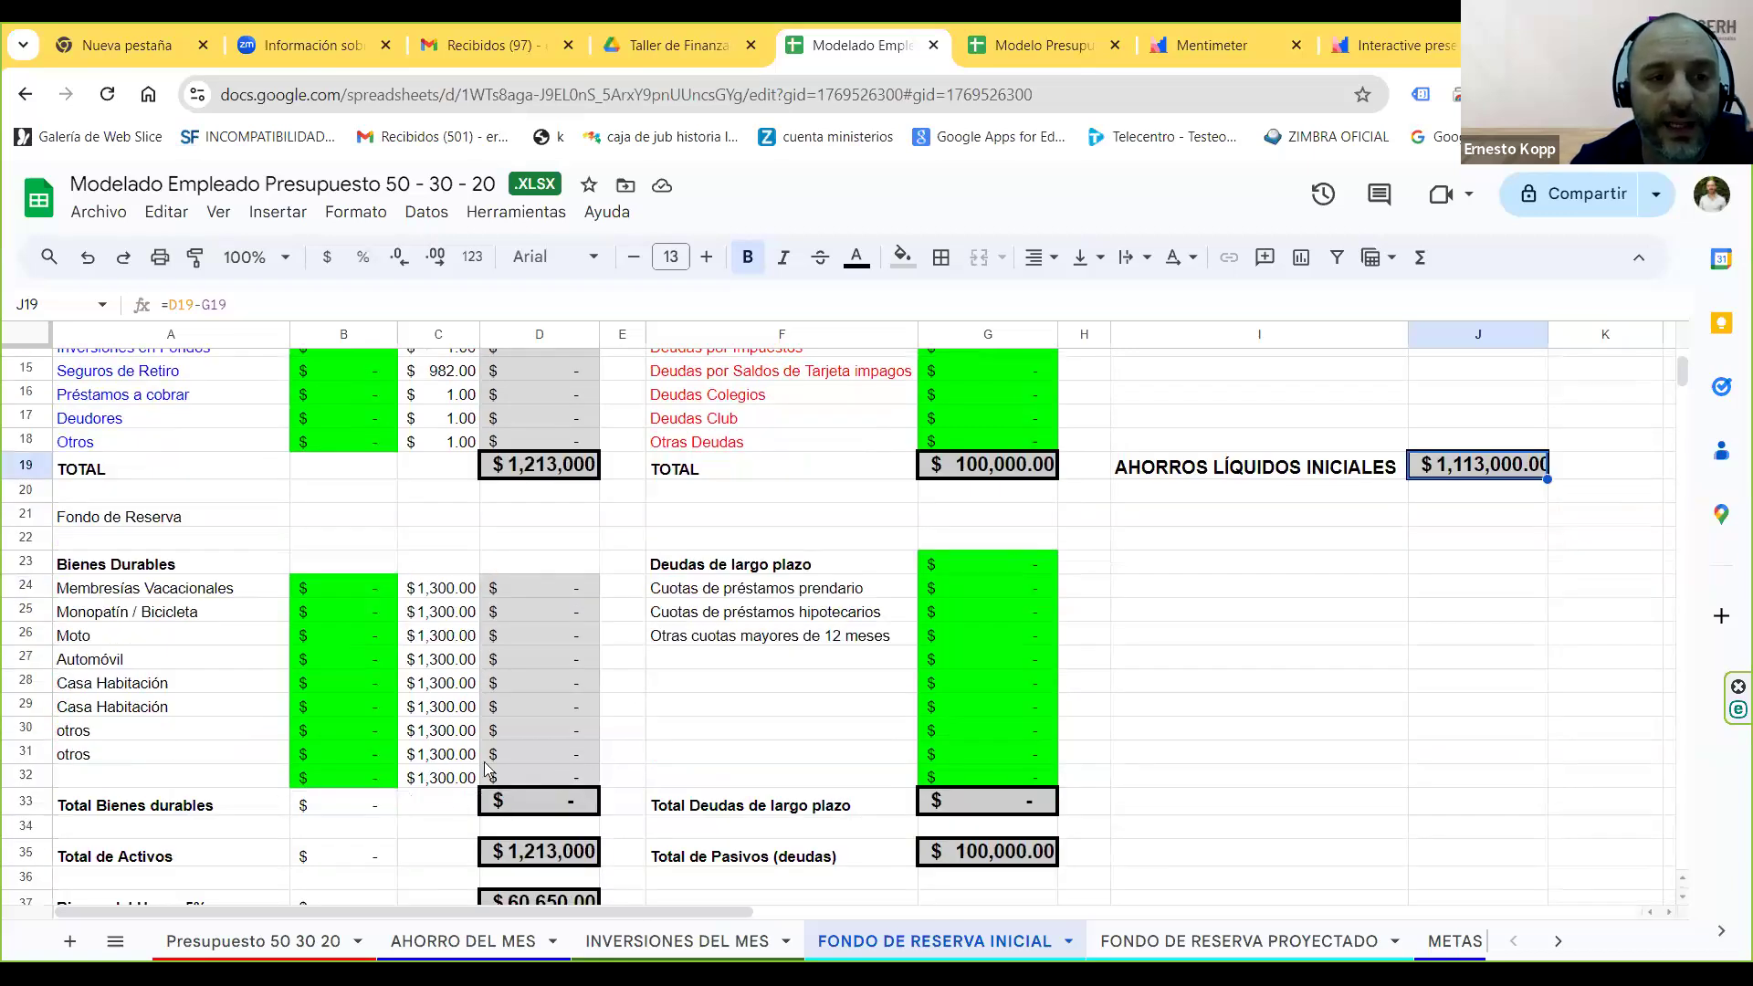
{"action": "left_click", "coordinate": [342, 589]}
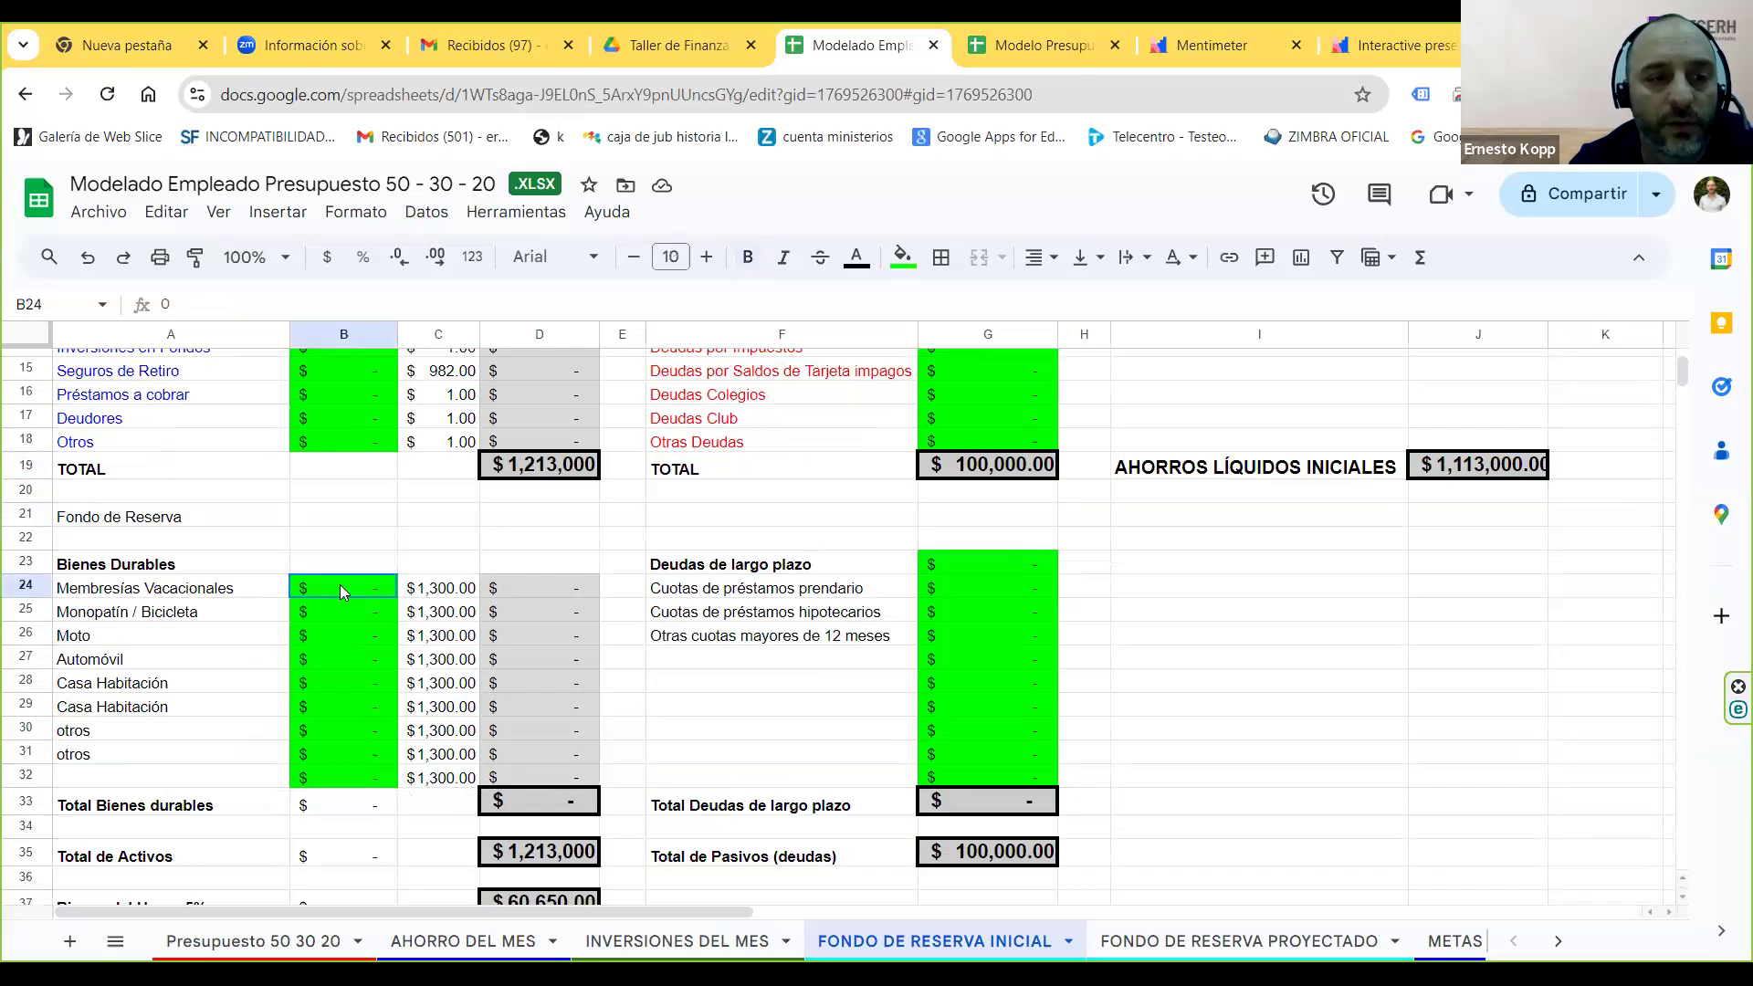
{"action": "left_click", "coordinate": [338, 630]}
{"action": "left_click", "coordinate": [349, 685]}
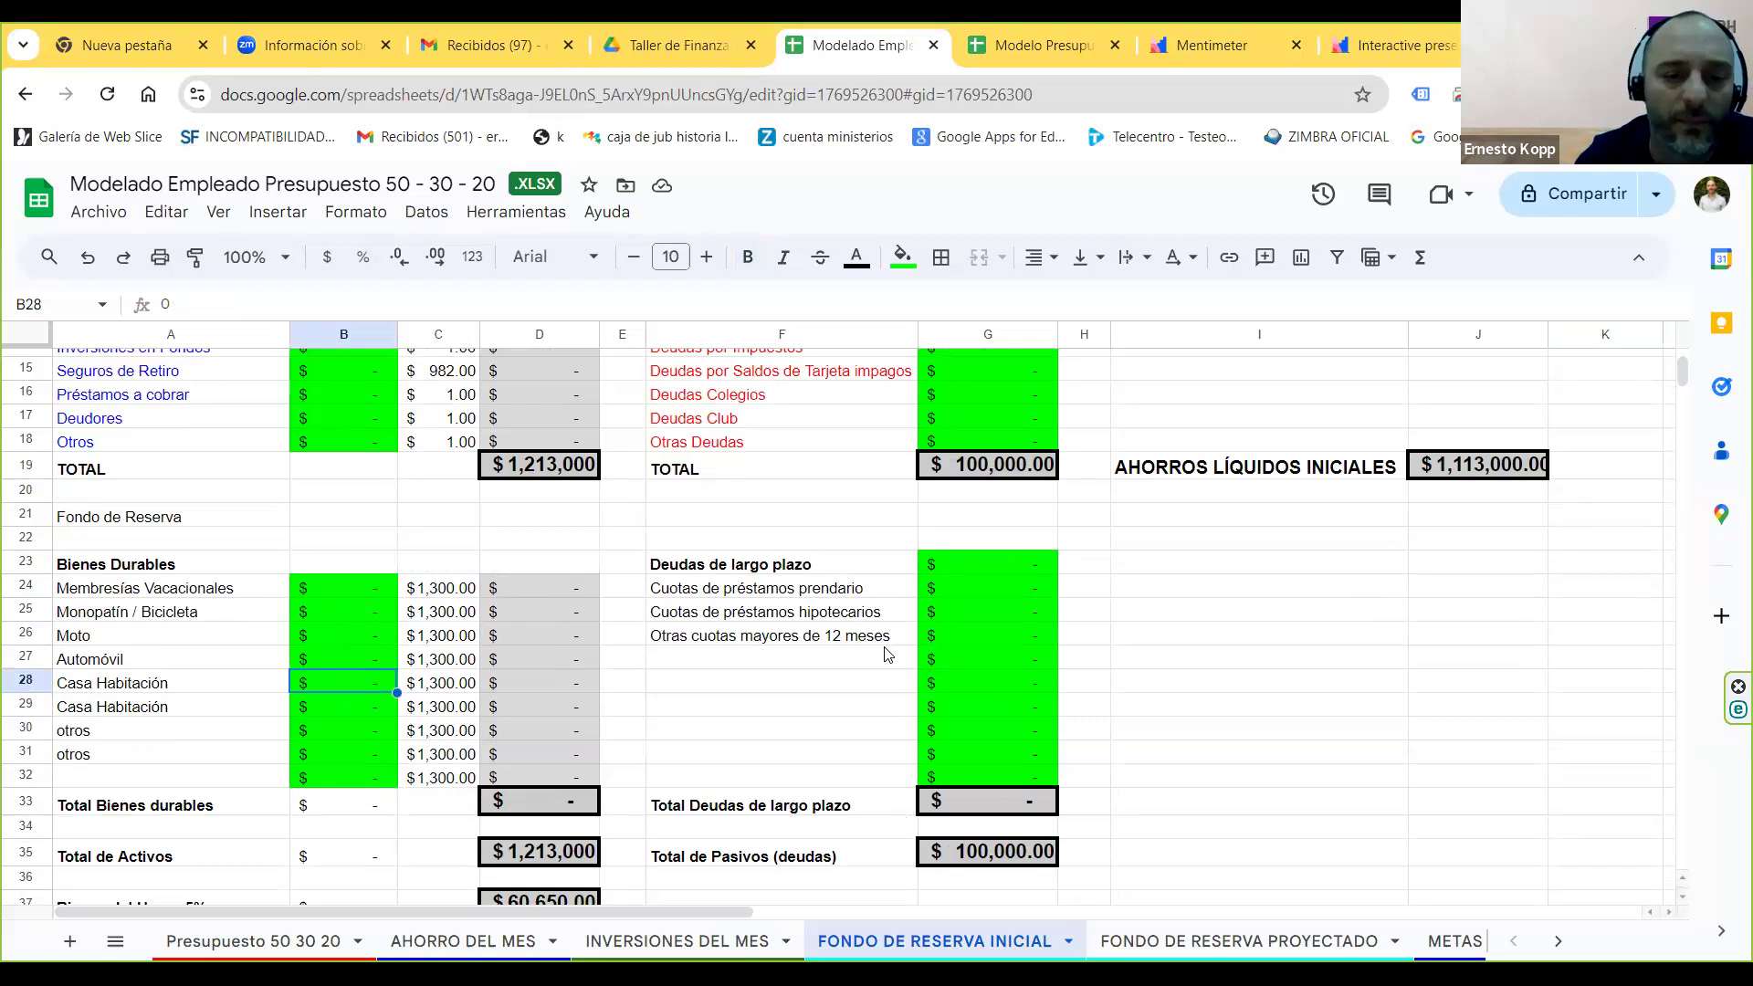
Step: Inspect the PATRIMONIO NETO FAMILIAR formula and return to the start of the reserve fund sheet
{"action": "scroll", "coordinate": [903, 717], "scroll_direction": "down", "scroll_amount": 2}
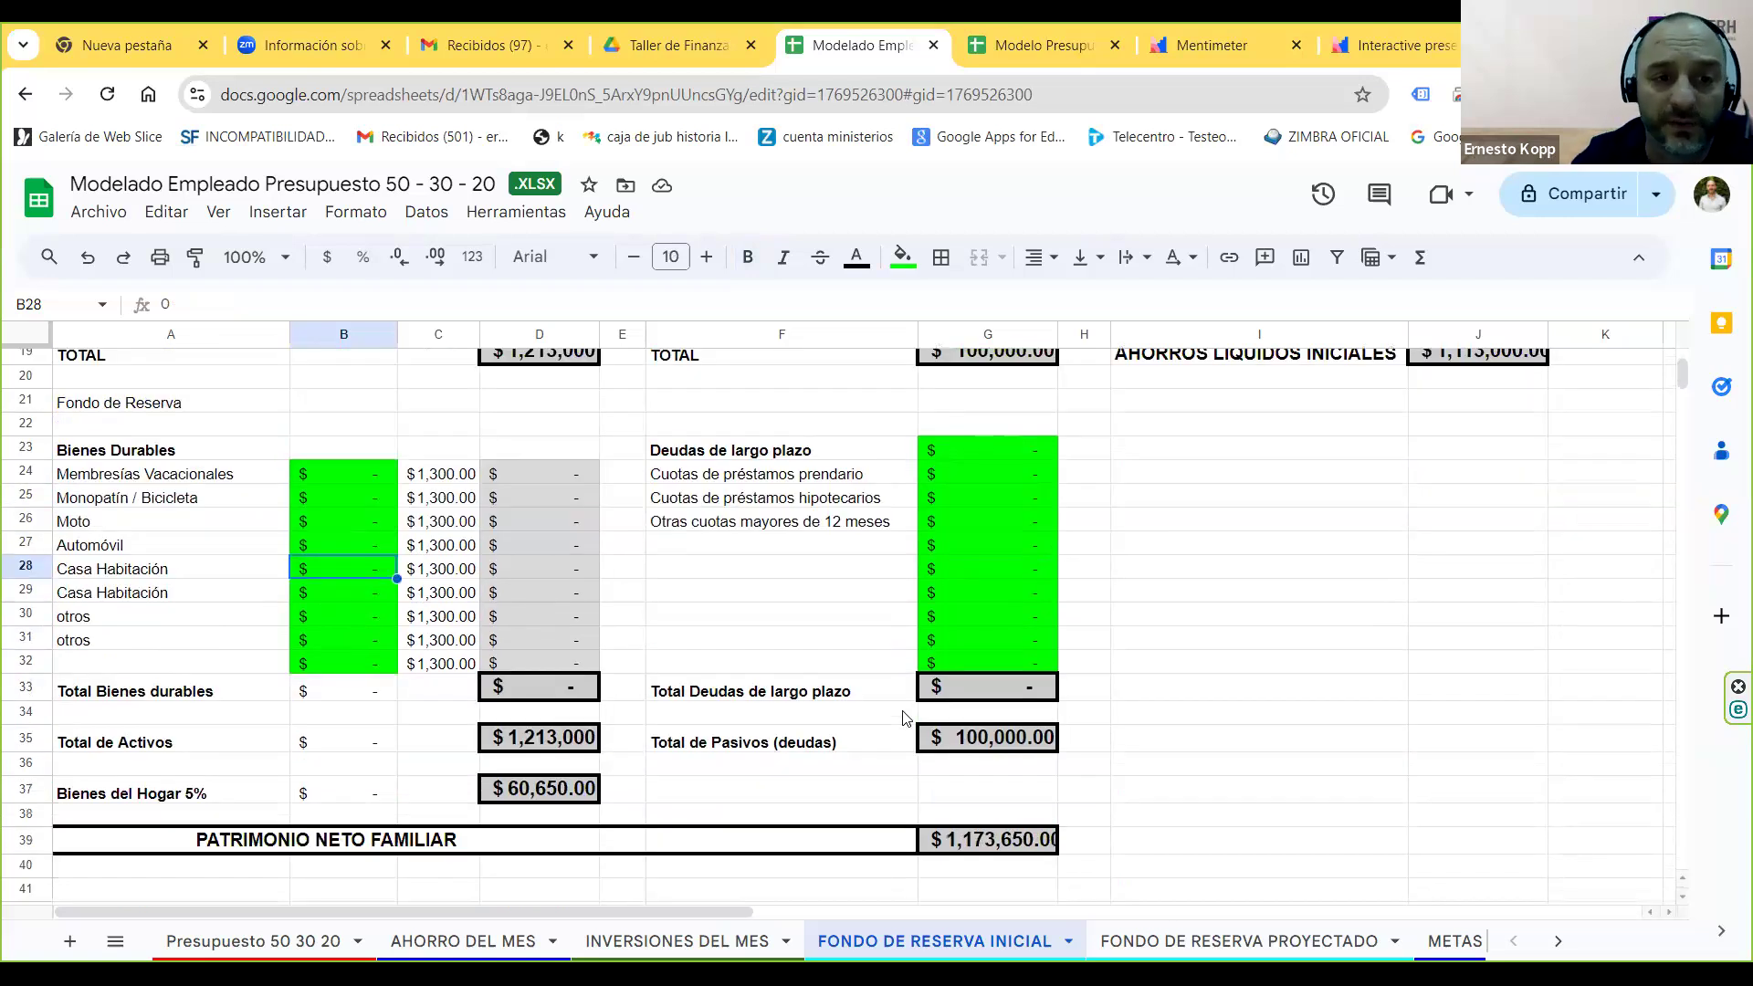
{"action": "left_click", "coordinate": [1030, 836]}
{"action": "scroll", "coordinate": [1196, 791], "scroll_direction": "up", "scroll_amount": 6}
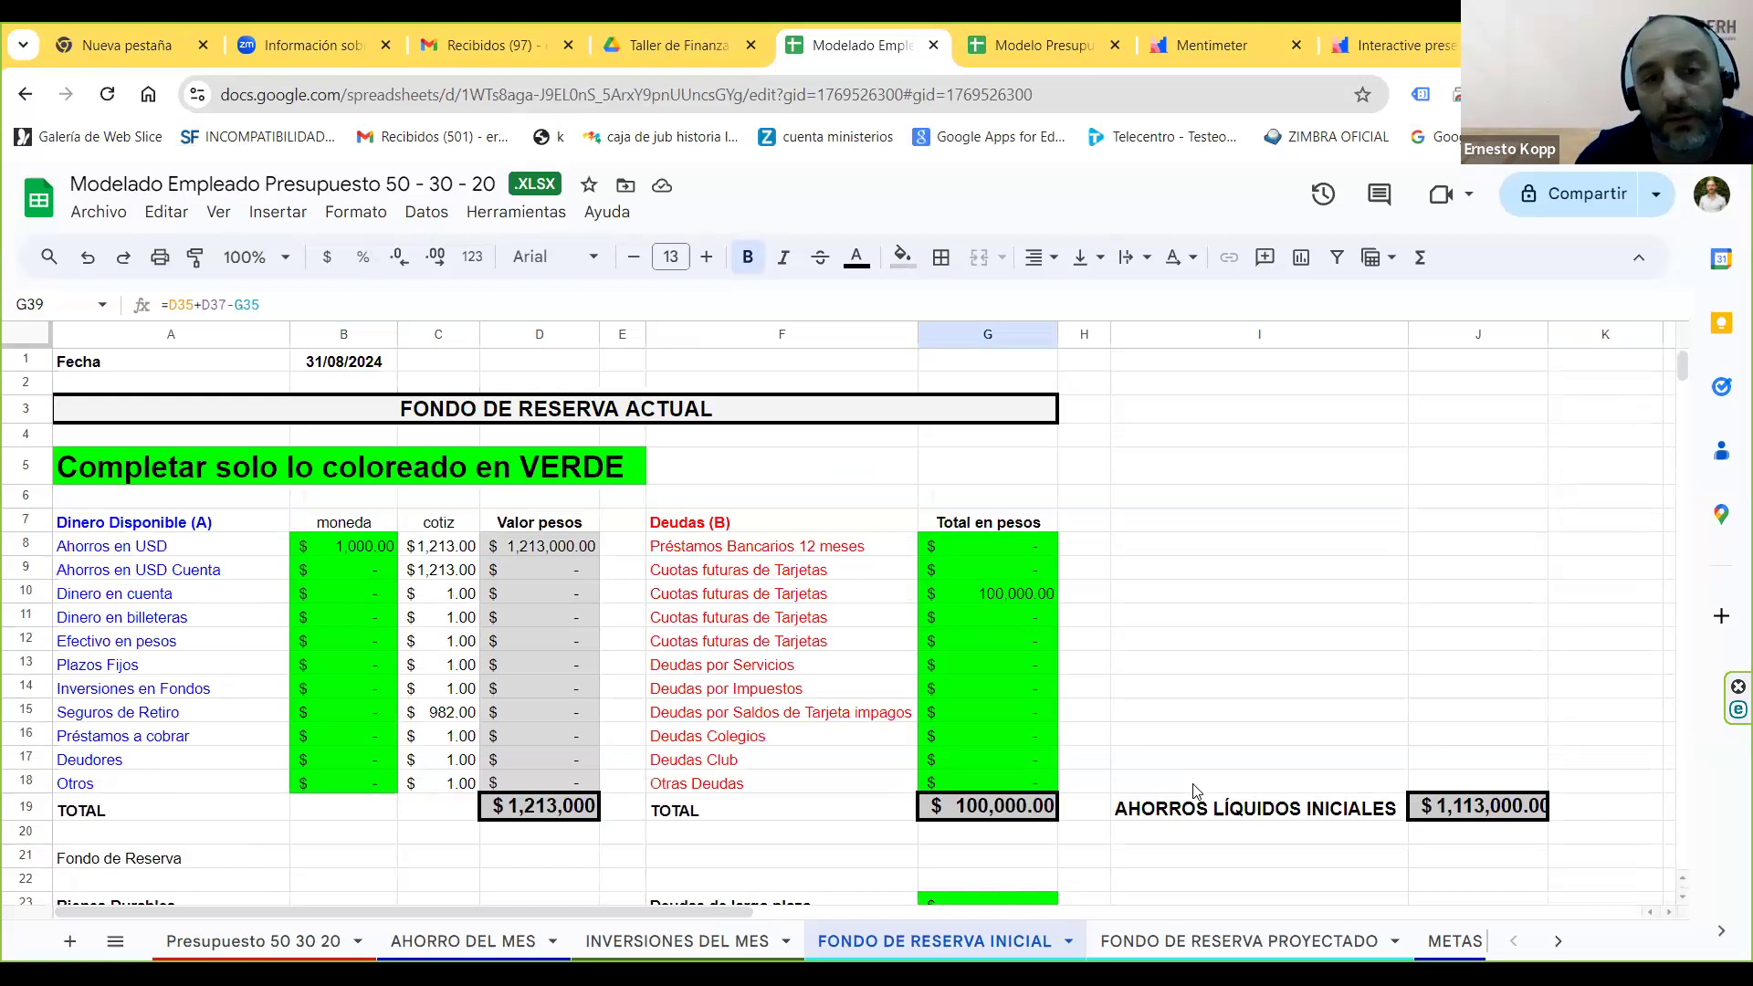
Step: Open the FONDO DE RESERVA PROYECTADO sheet and check the SUPERVIVENCIA reserve fund amount and its Total de Meses de Reserva formula
{"action": "left_click", "coordinate": [1209, 944]}
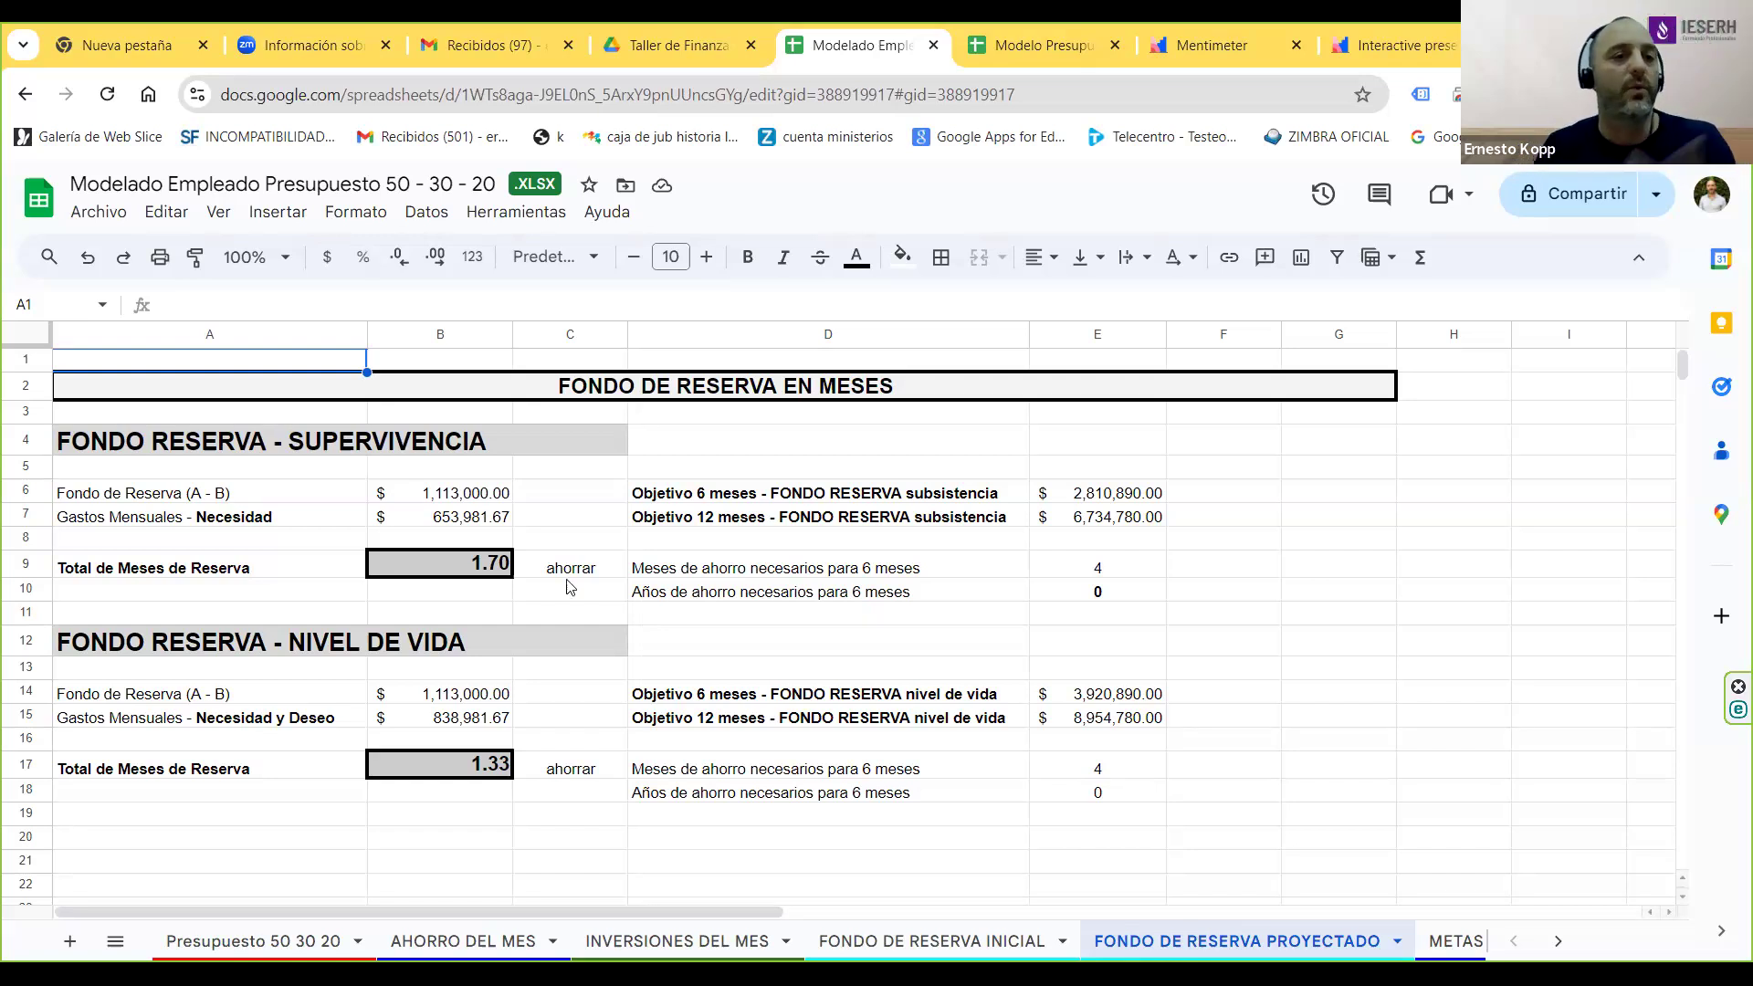
{"action": "left_click", "coordinate": [501, 505]}
{"action": "left_click", "coordinate": [493, 568]}
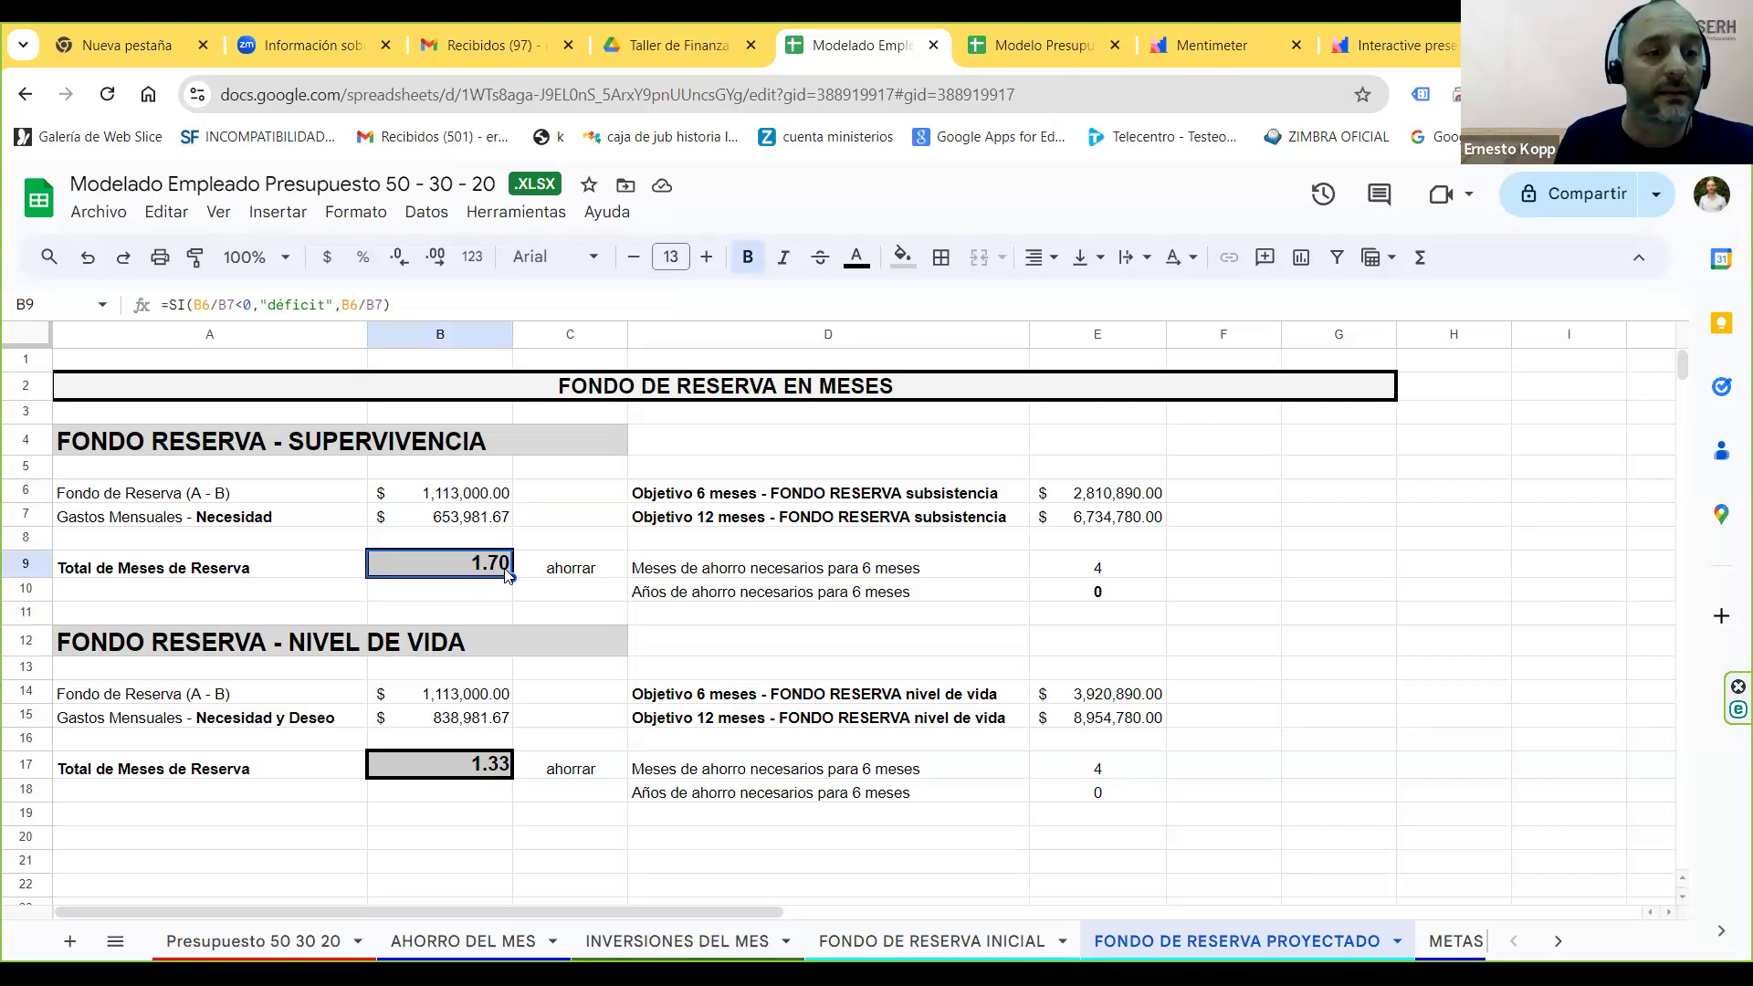
{"action": "left_click", "coordinate": [503, 497]}
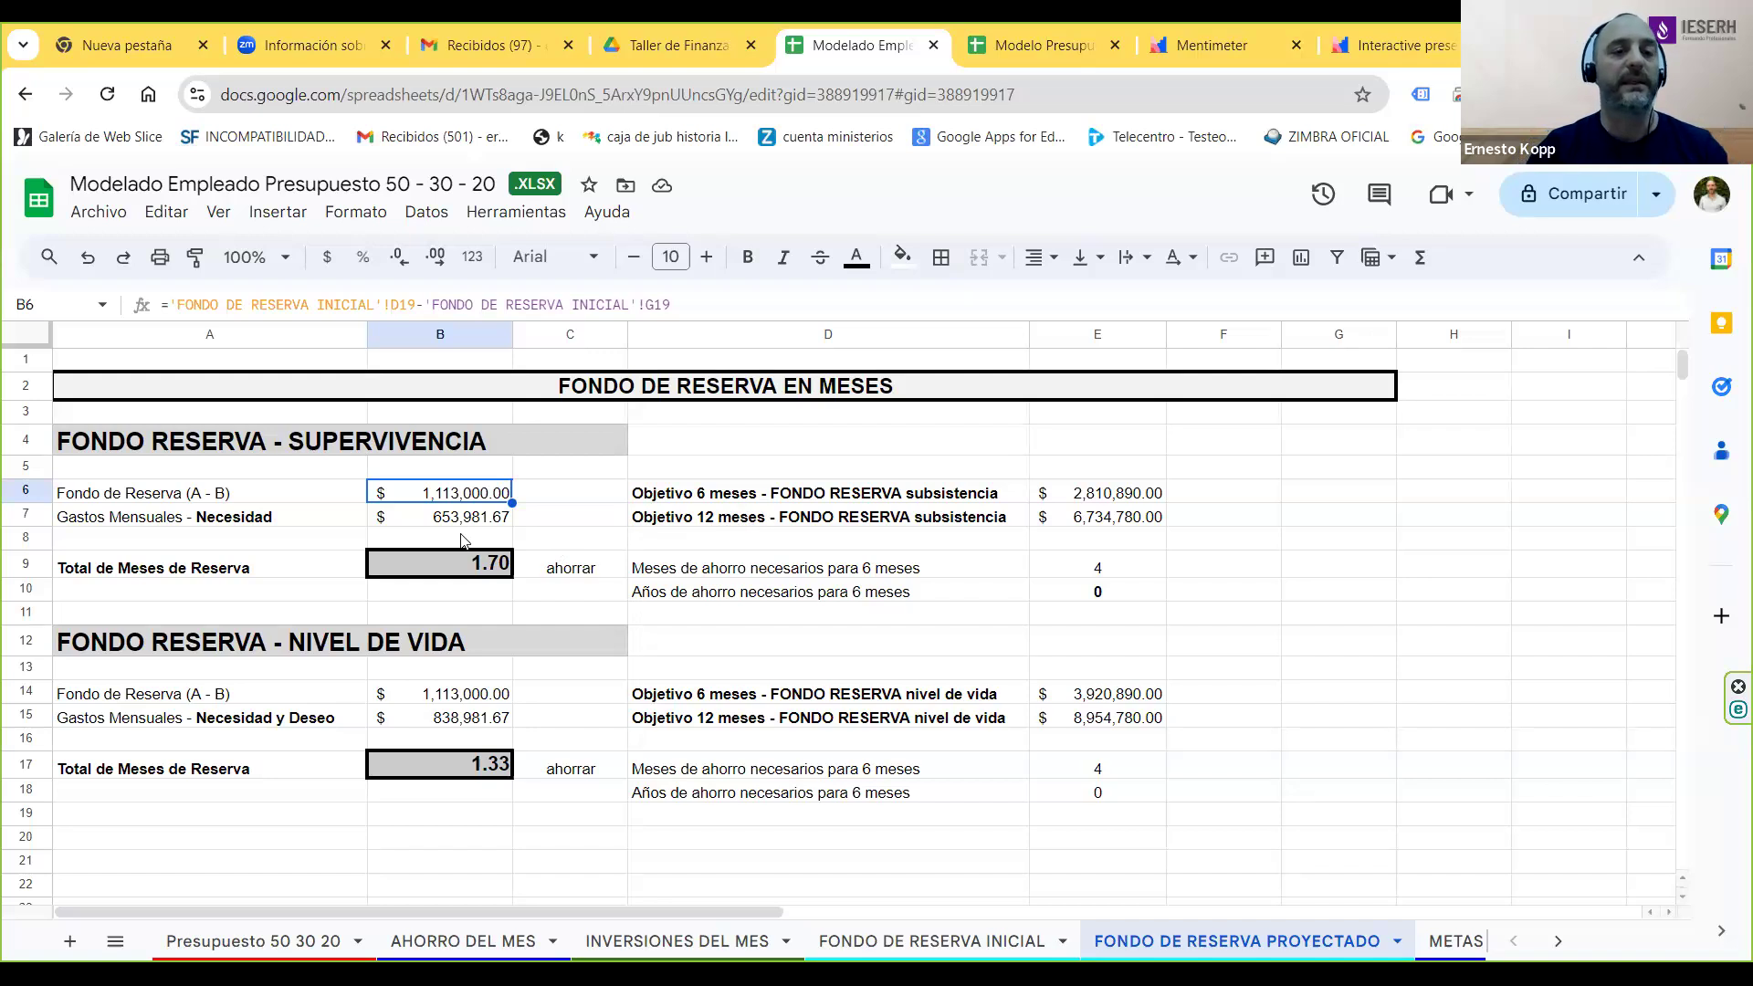
Step: Review the NIVEL DE VIDA reserve fund, Necesidad y Deseo expenses, total reserve months and months of saving needed for 6 months
{"action": "left_click", "coordinate": [439, 696]}
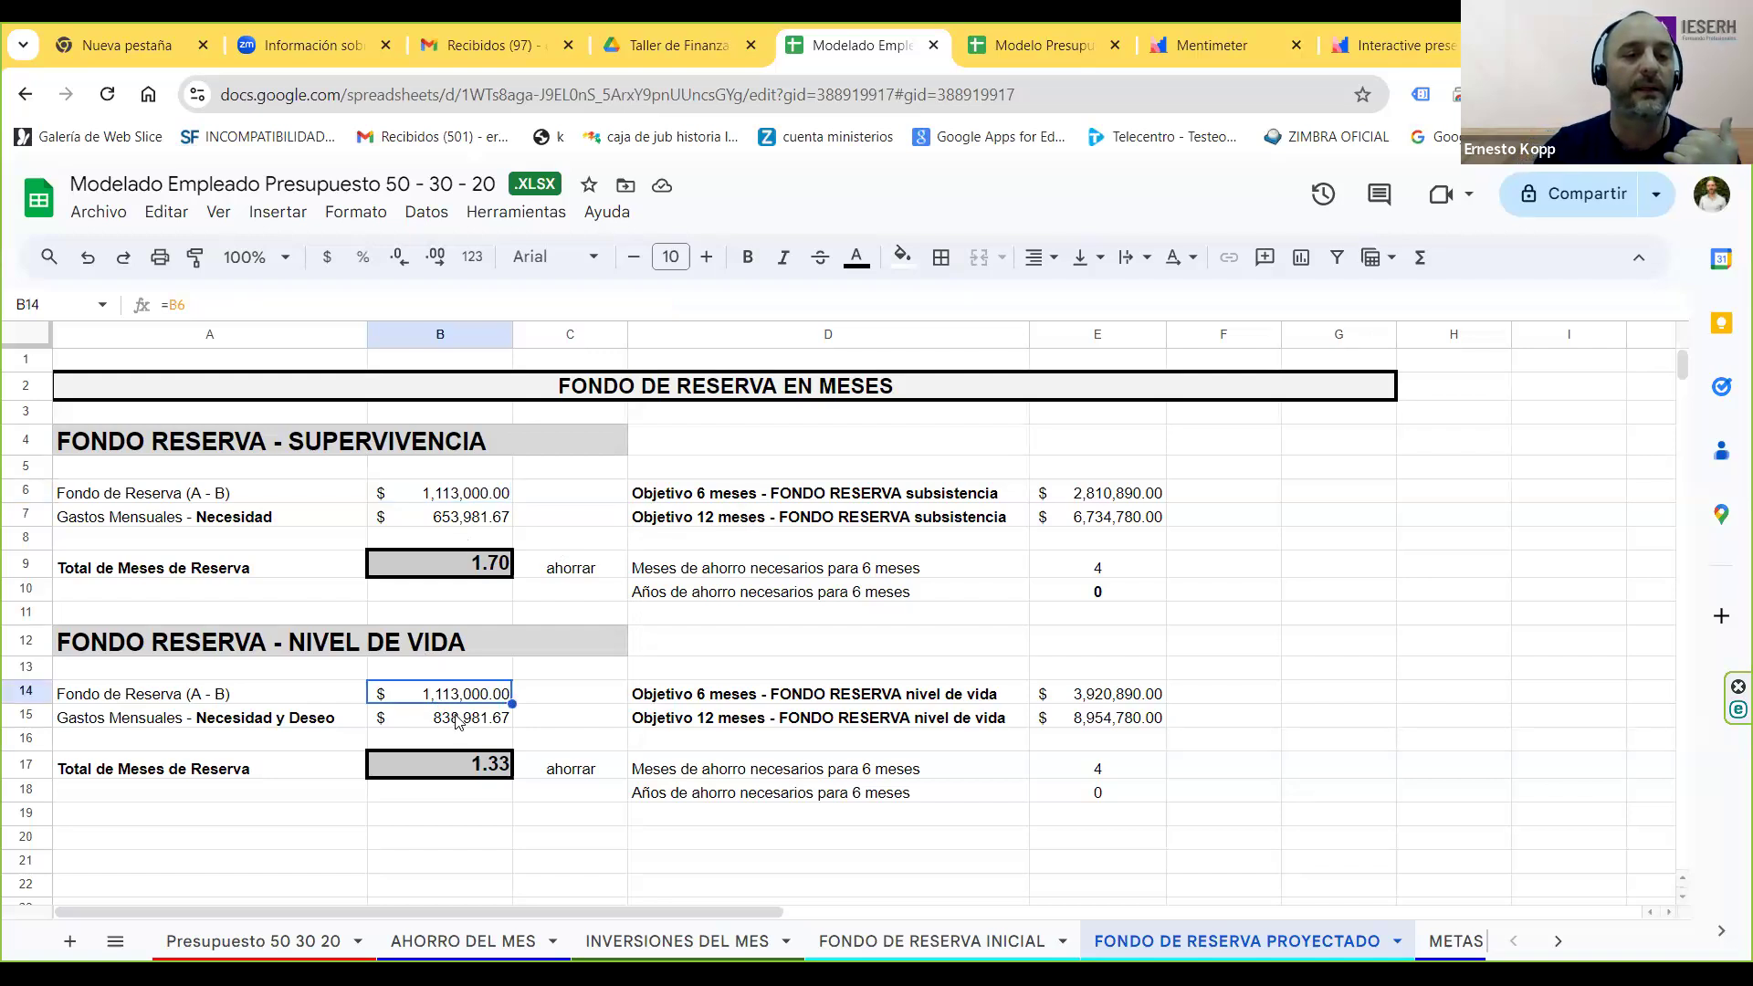
{"action": "left_click", "coordinate": [464, 727]}
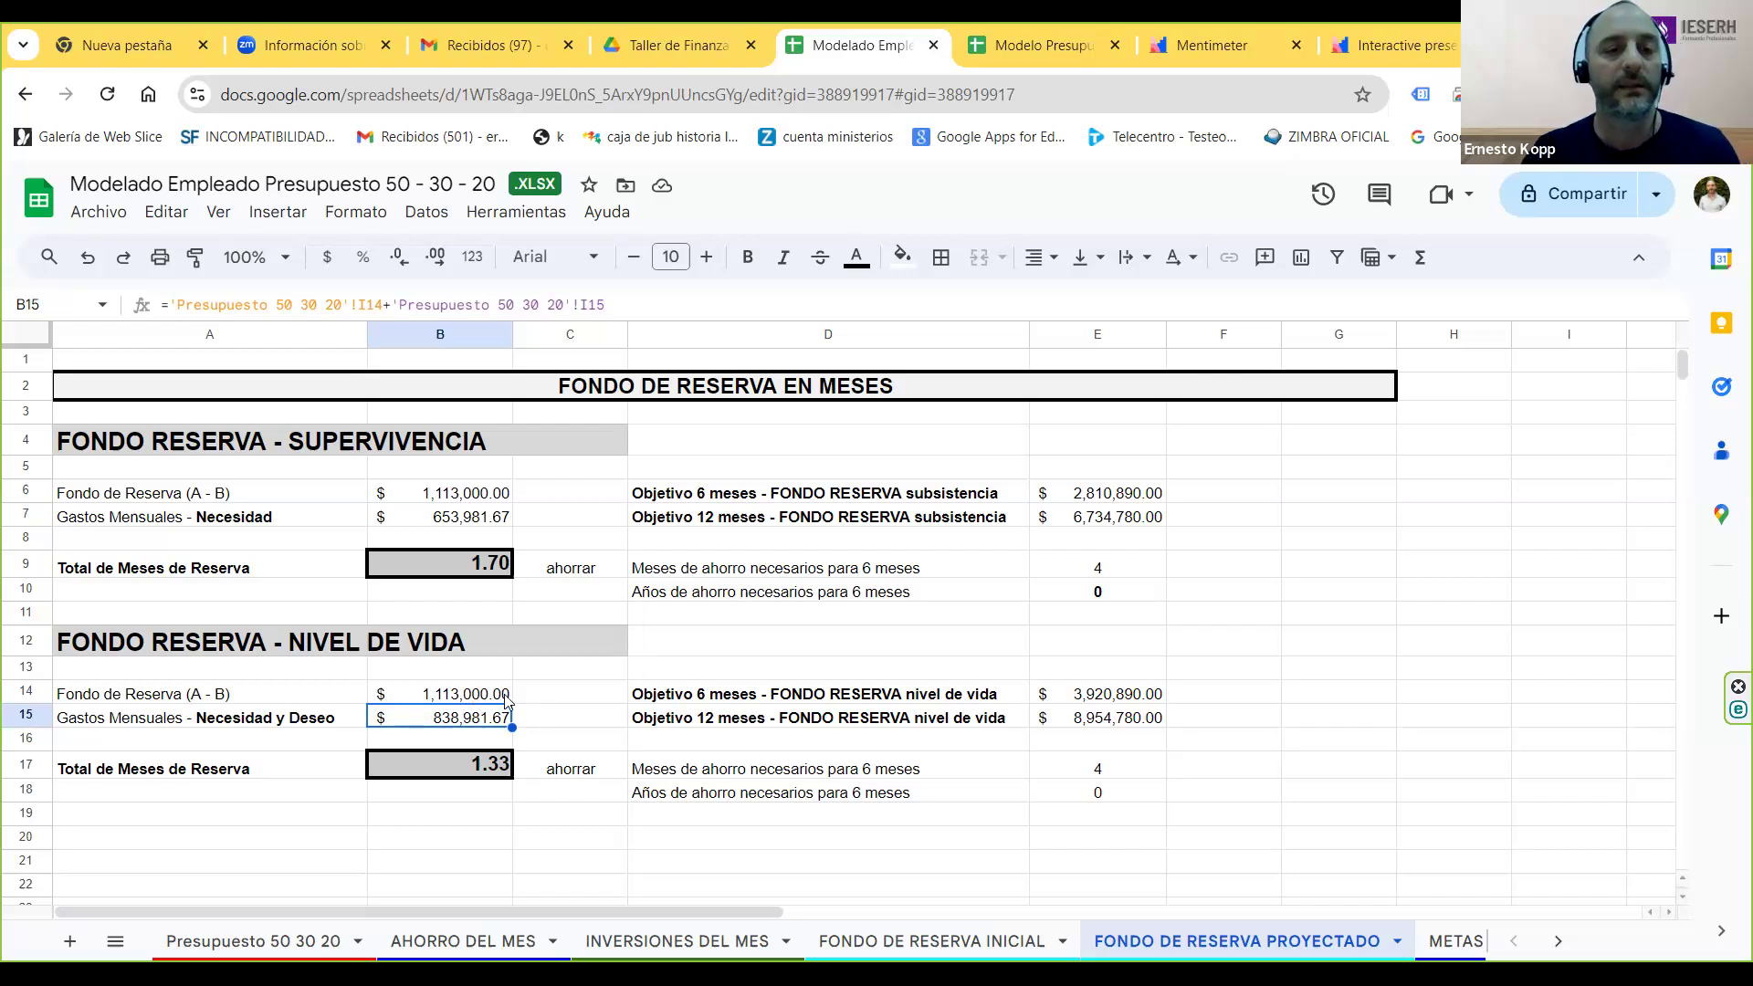
{"action": "left_click", "coordinate": [489, 698]}
{"action": "left_click", "coordinate": [499, 770]}
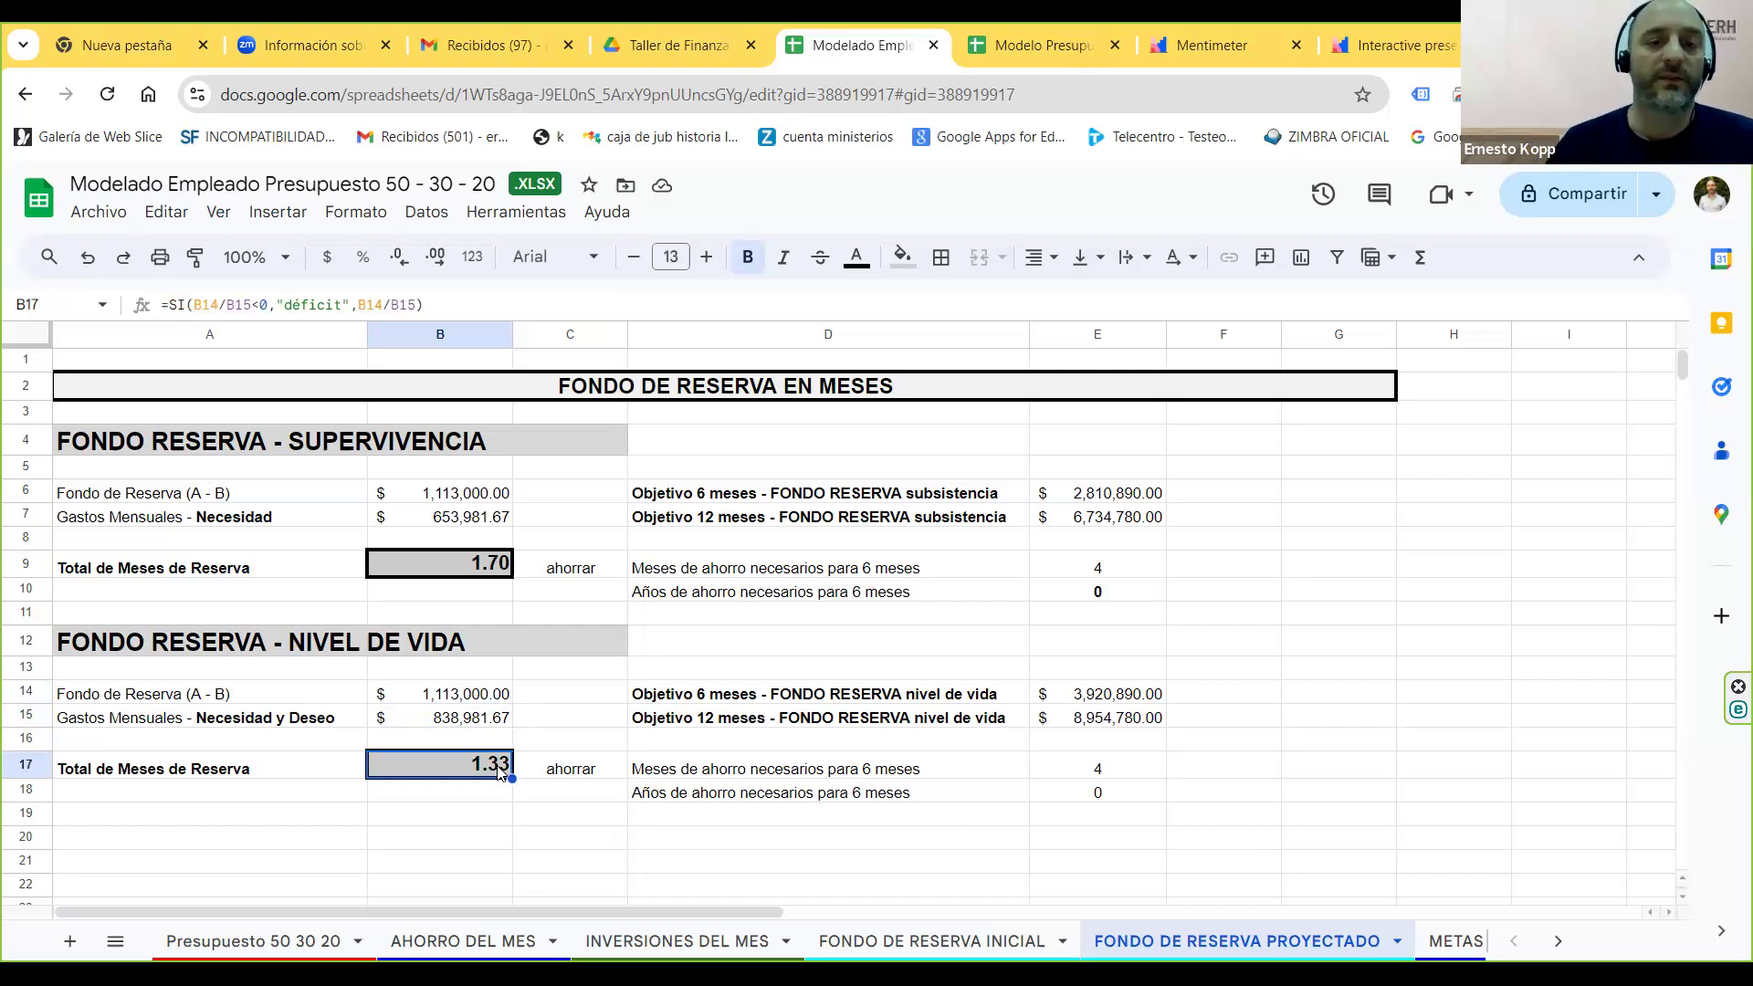
{"action": "left_click", "coordinate": [1114, 769]}
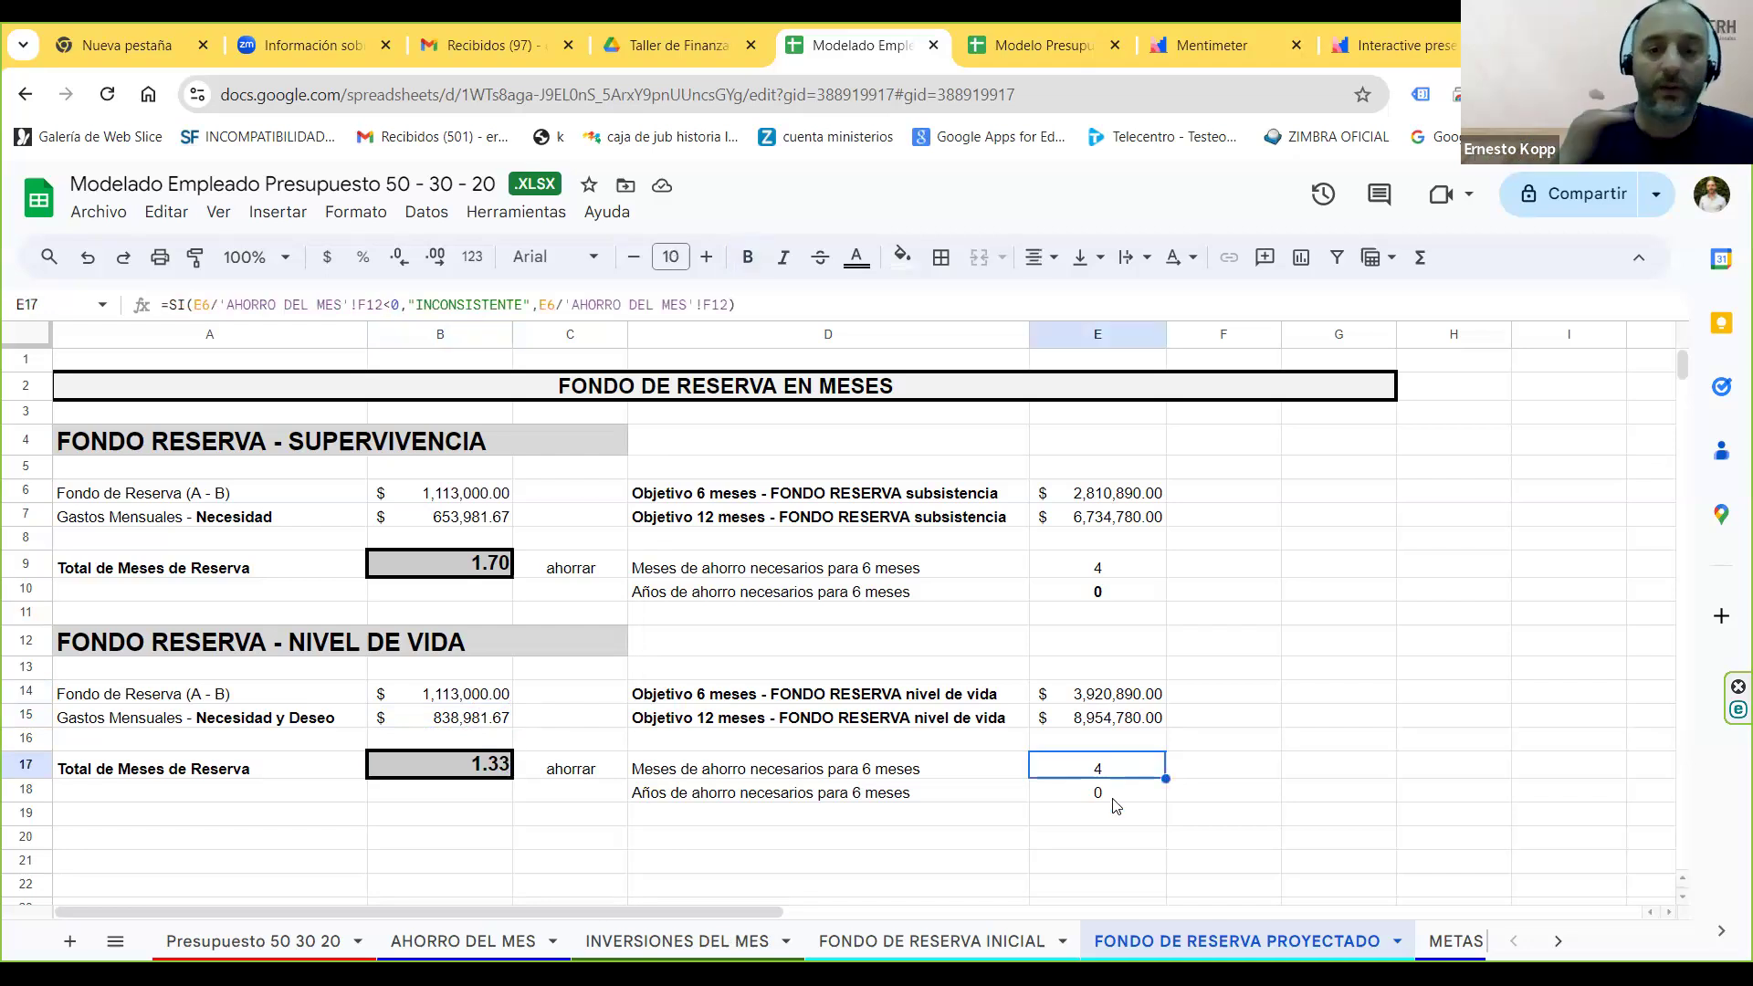
Step: Go through the SUPERVIVENCIA targets from Objetivo 6 meses down to Años de ahorro necesarios para 6 meses
{"action": "left_click", "coordinate": [1150, 493]}
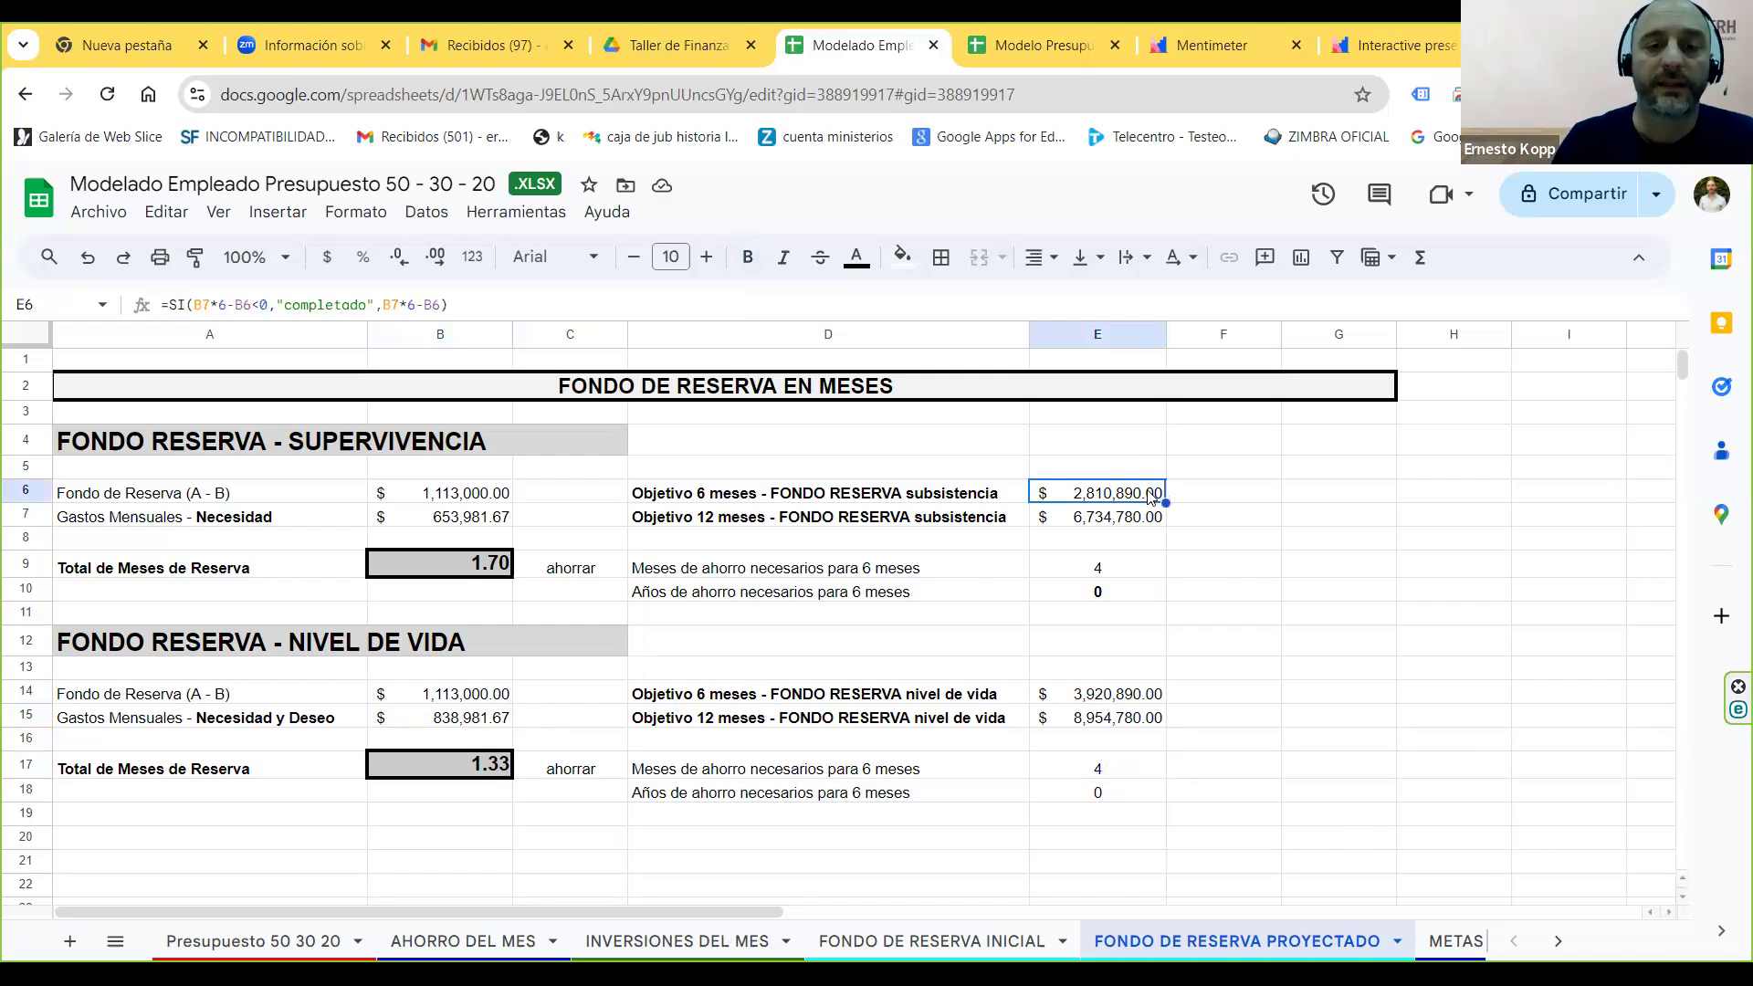
{"action": "key", "text": "Down"}
{"action": "key", "text": "Down"}
{"action": "key", "text": "Down"}
{"action": "key", "text": "Down"}
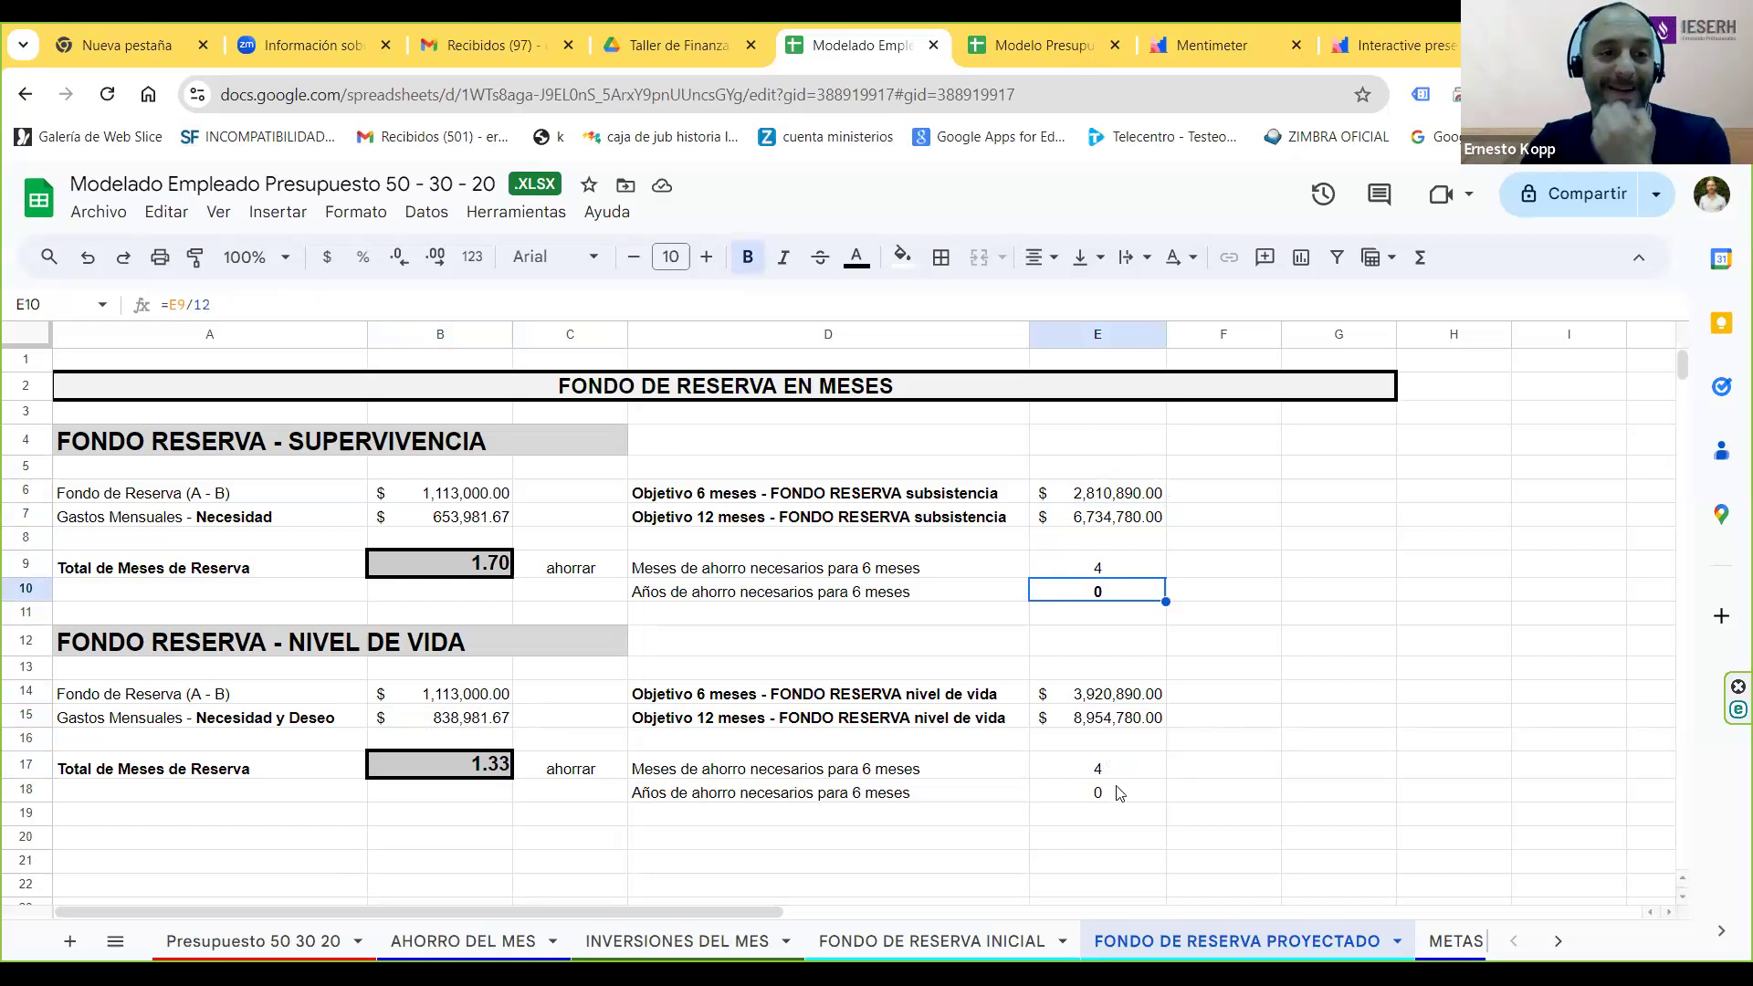
Step: View the METAS sheet briefly and return to the FONDO DE RESERVA PROYECTADO sheet
{"action": "left_click", "coordinate": [1457, 941]}
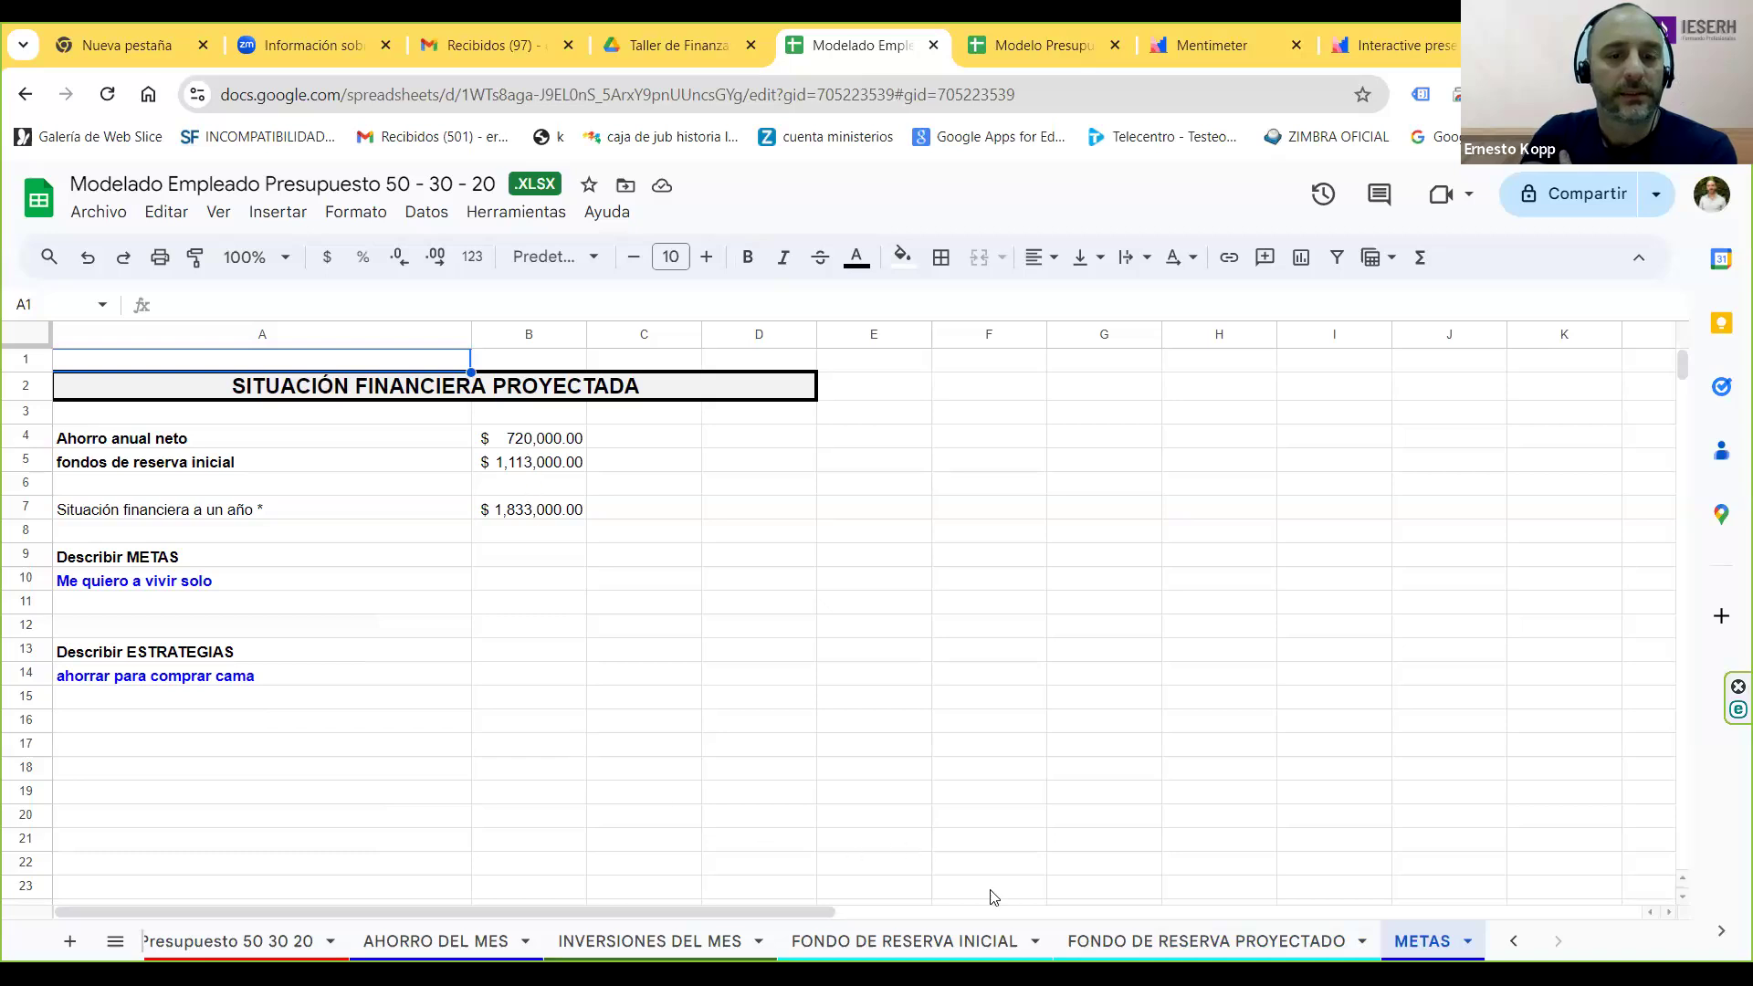
{"action": "left_click", "coordinate": [1158, 953]}
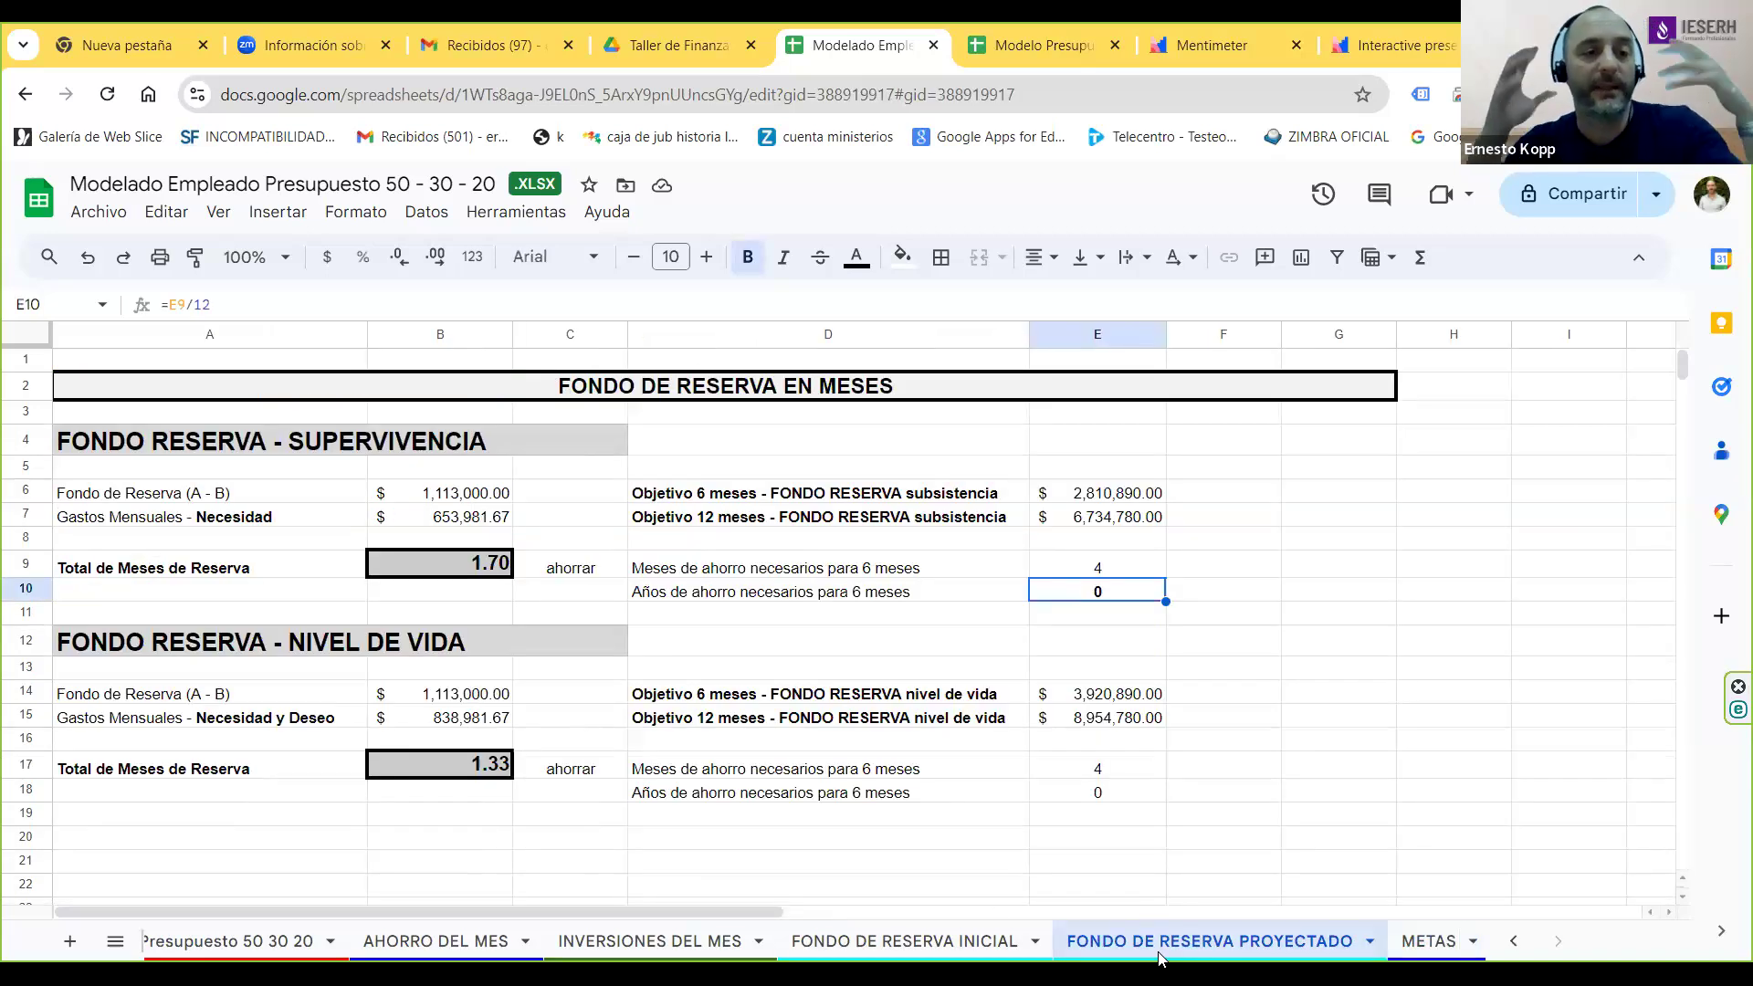